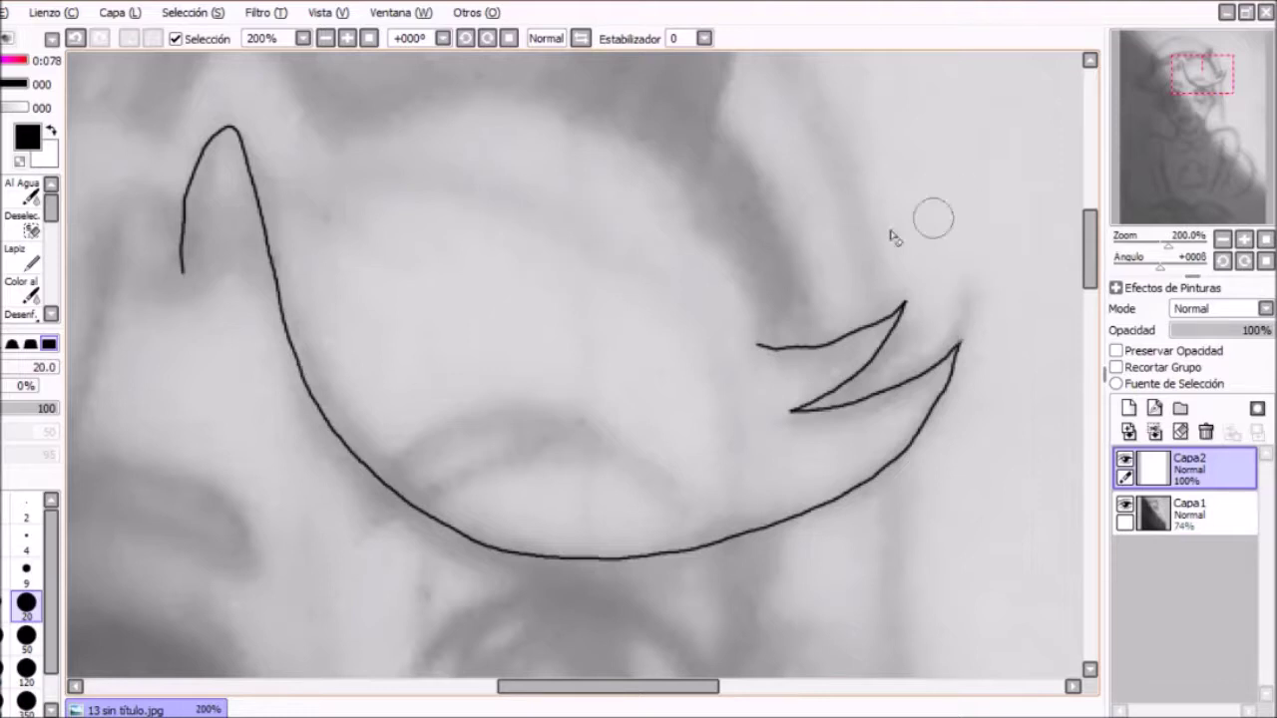
Open the anime eye reference image from the dibujos y anime folder.
scroll(506, 356, "down", 5)
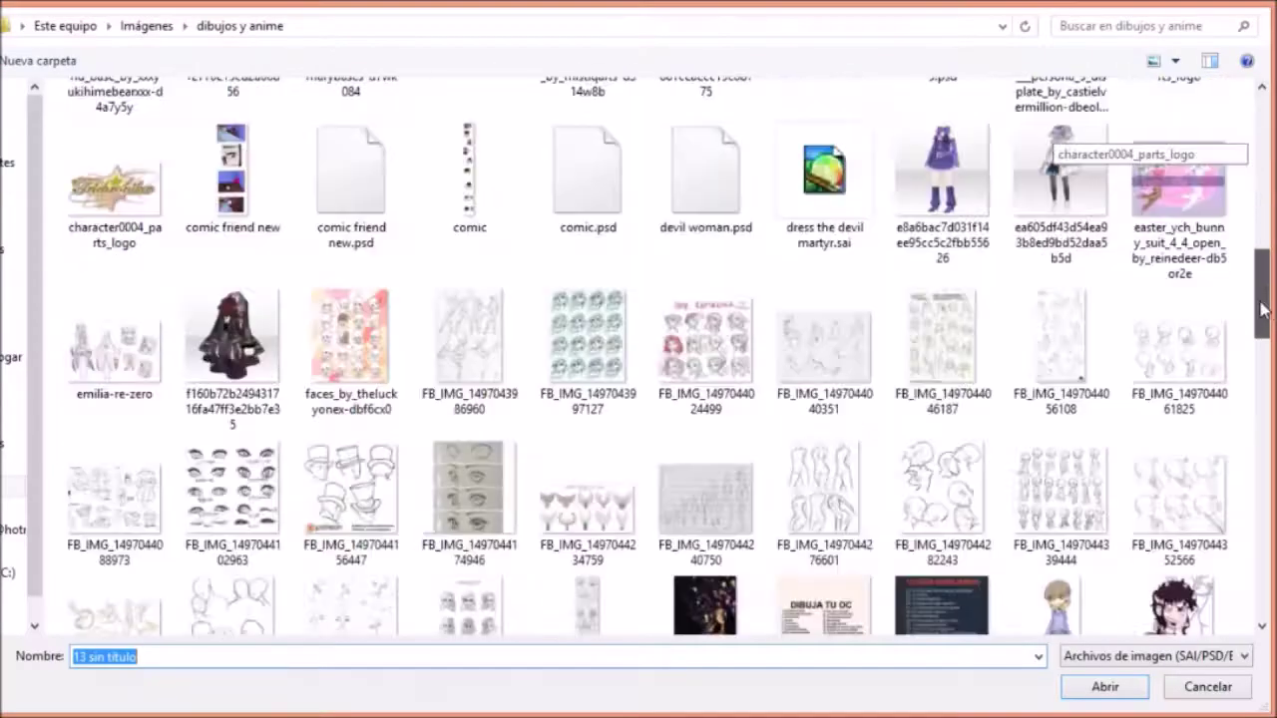
left_click(464, 213)
left_click(1103, 687)
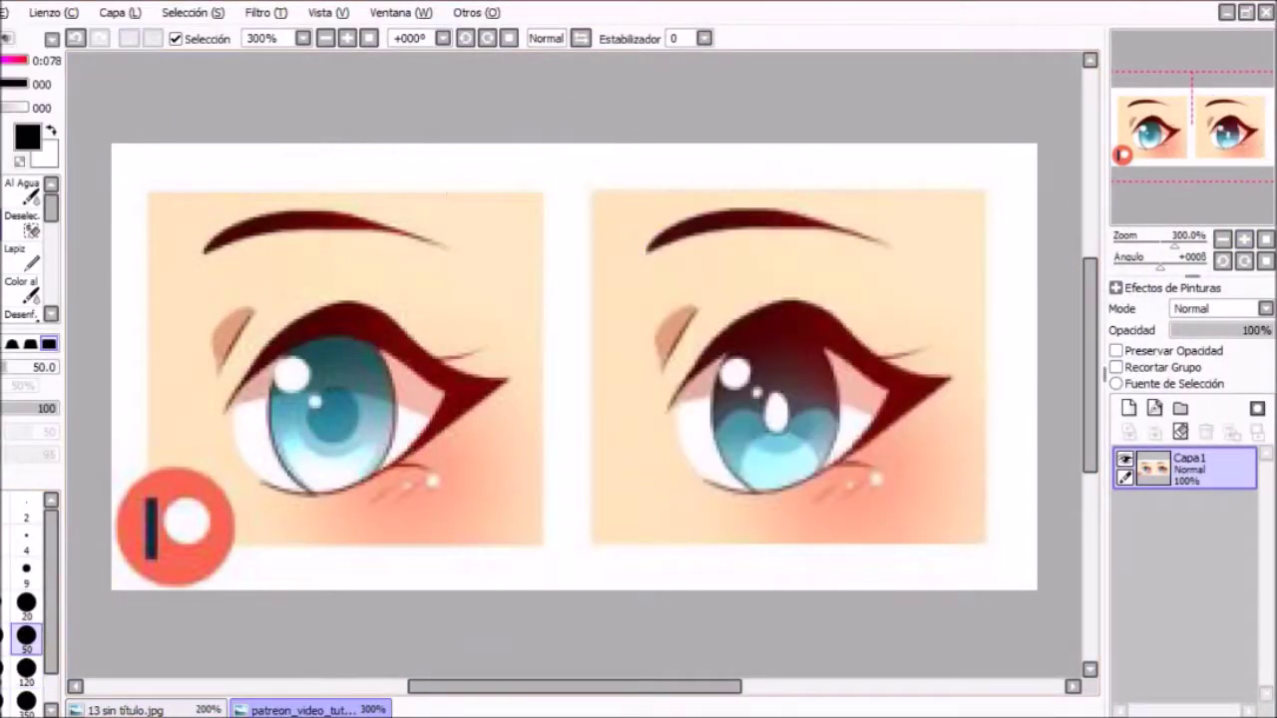
Paste the cut-out reference eye with the dark iris onto a new layer in the 13 sin título.jpg sketch.
left_click(125, 710)
left_click(4, 12)
left_click(15, 125)
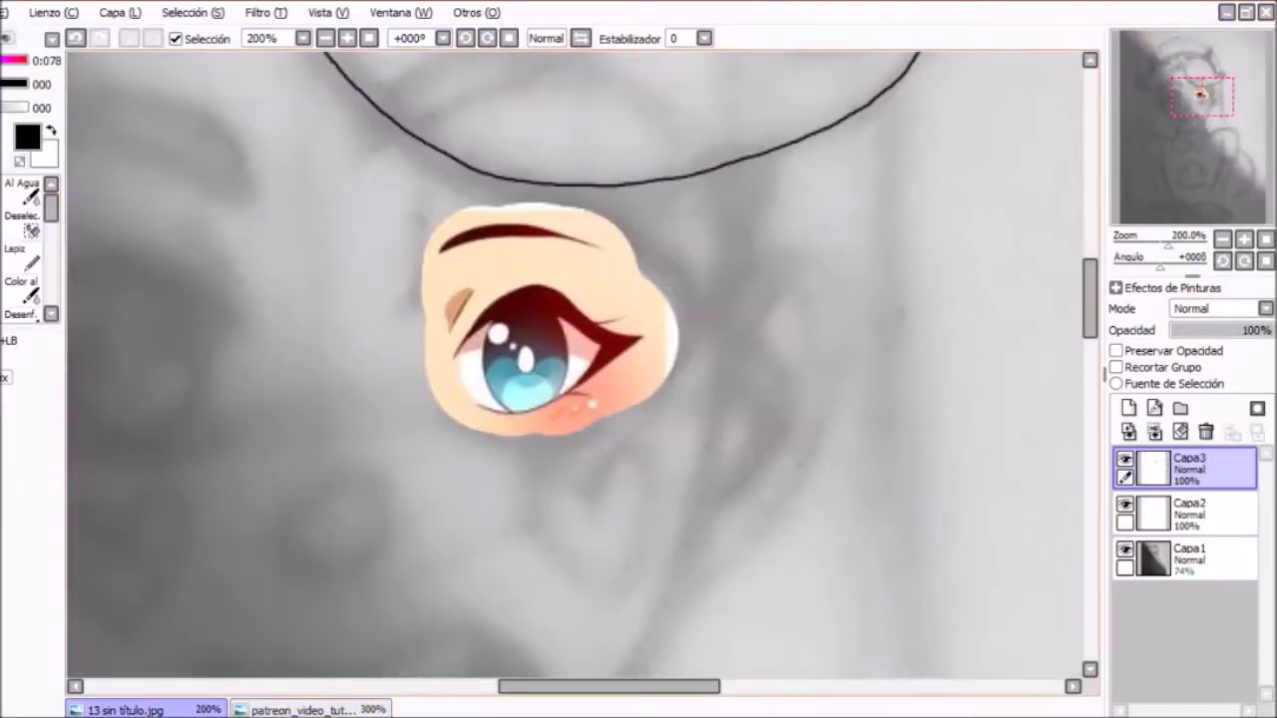
Scale the pasted reference eye up with a free transform so it covers the sketched eye.
left_click(1219, 329)
key("ctrl+t")
left_click_drag(394, 150, 342, 60)
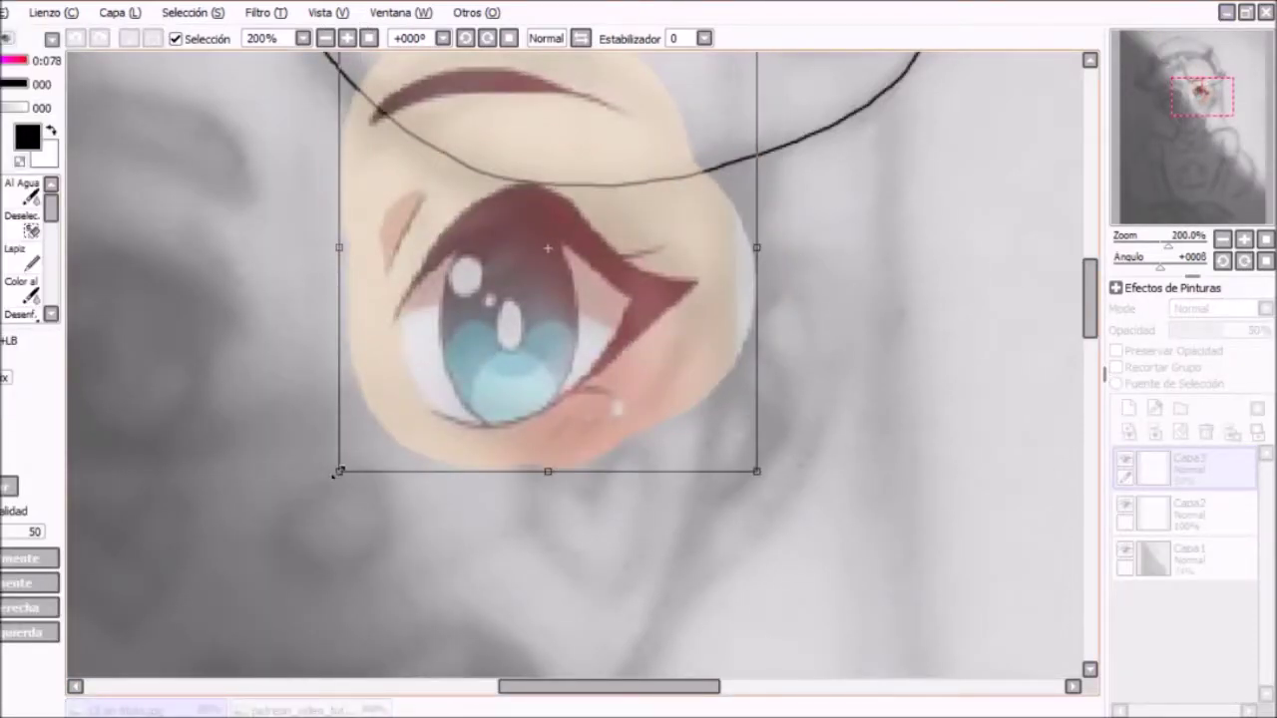
key("Return")
Trace the reference eye on Capa2 with a 1 px line, filling the upper lashes and upper iris black around the oval highlight.
left_click(1245, 239)
left_click(1244, 239)
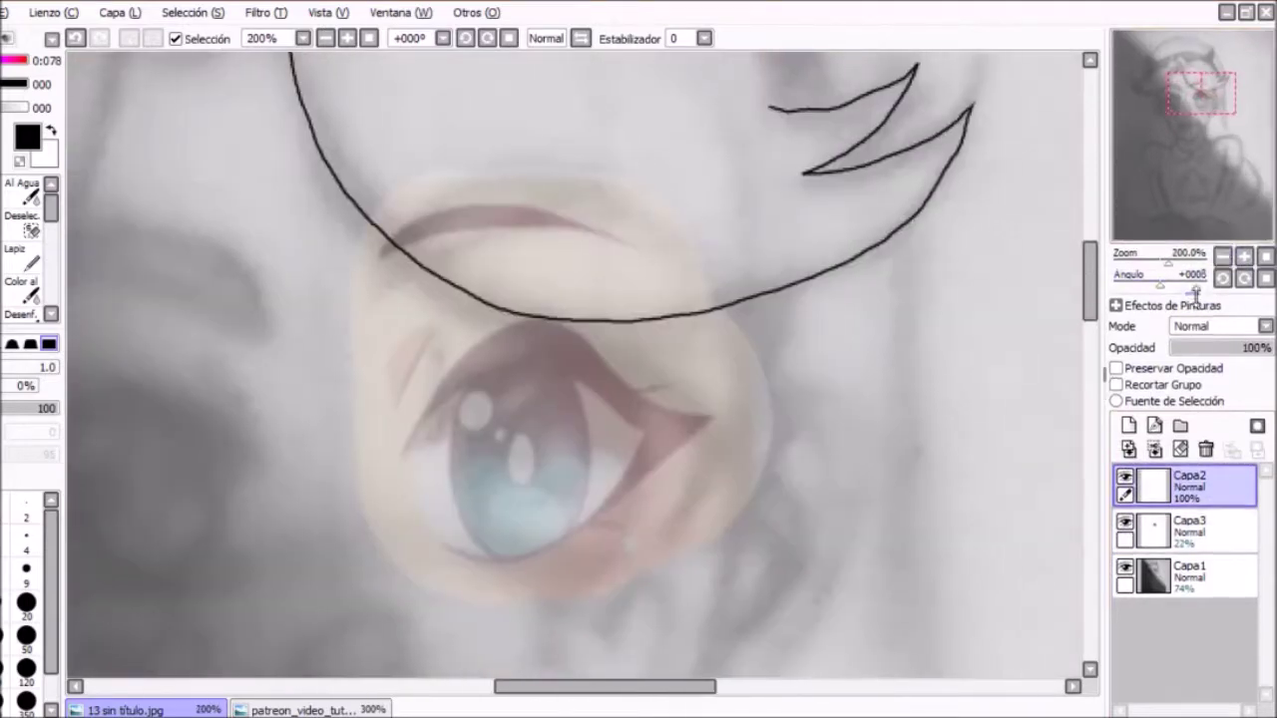
left_click(1215, 112)
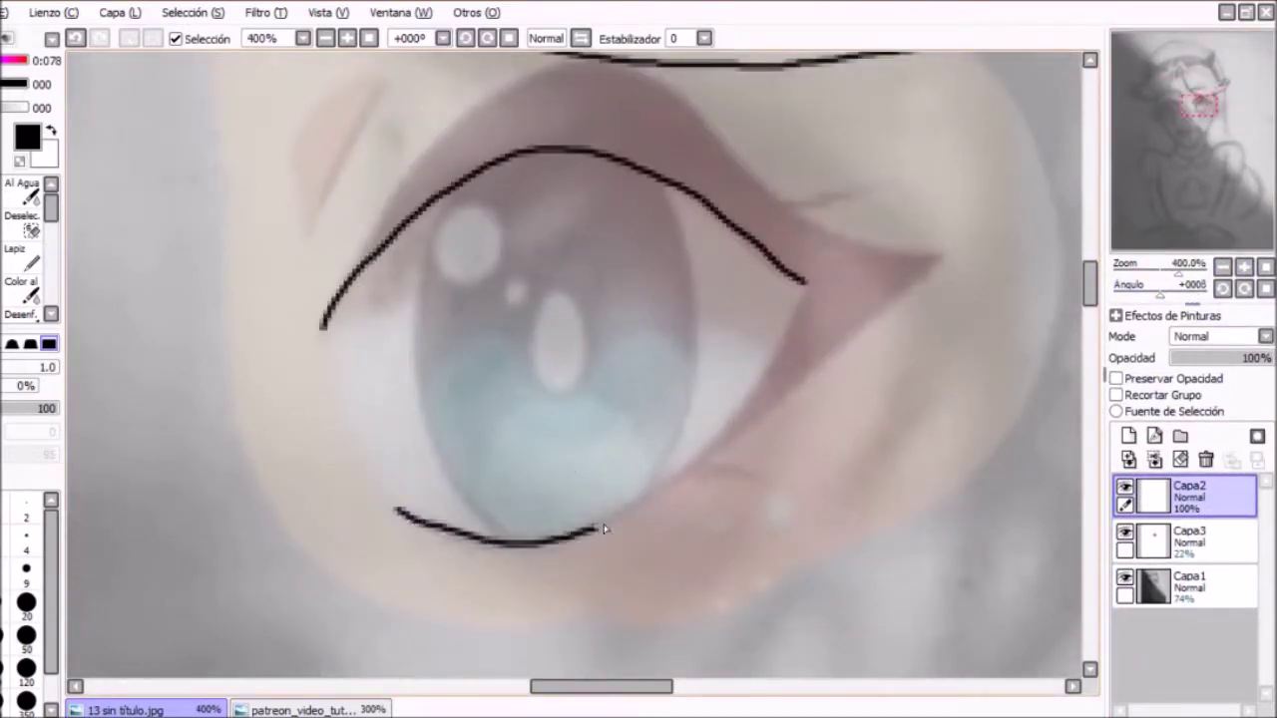
scroll(427, 260, "up", 3)
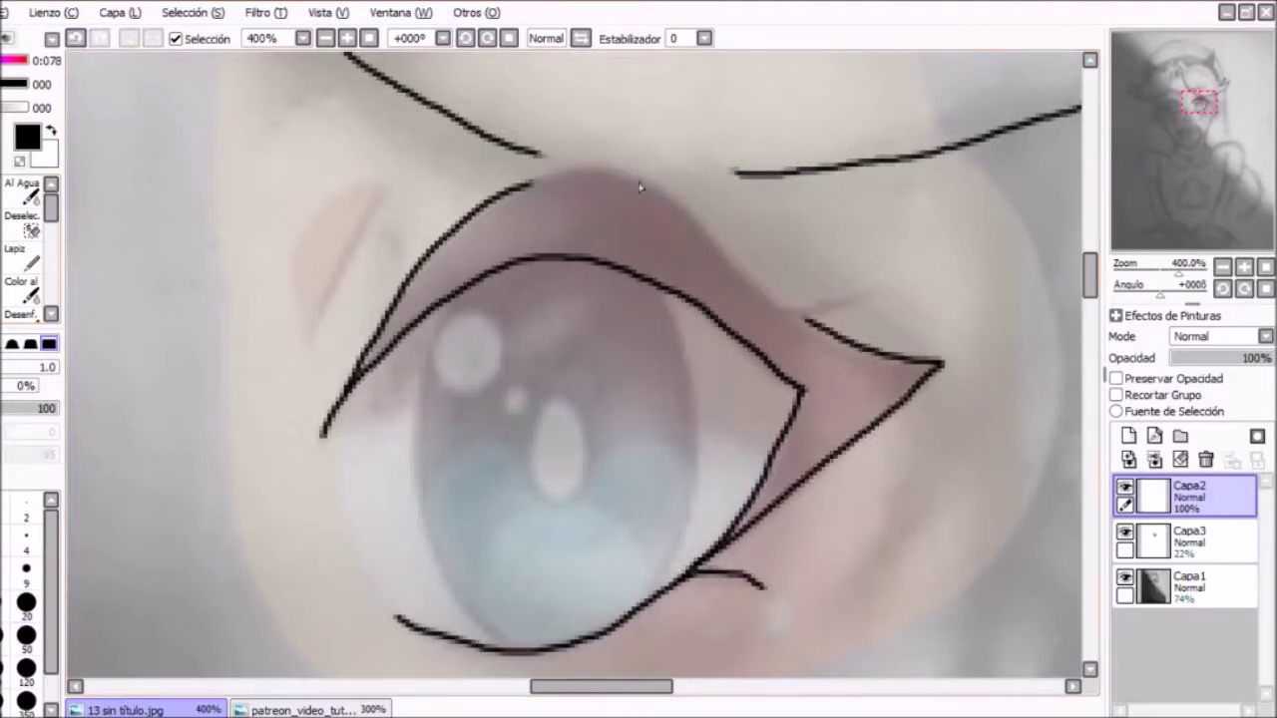
left_click_drag(824, 315, 865, 299)
left_click(357, 381)
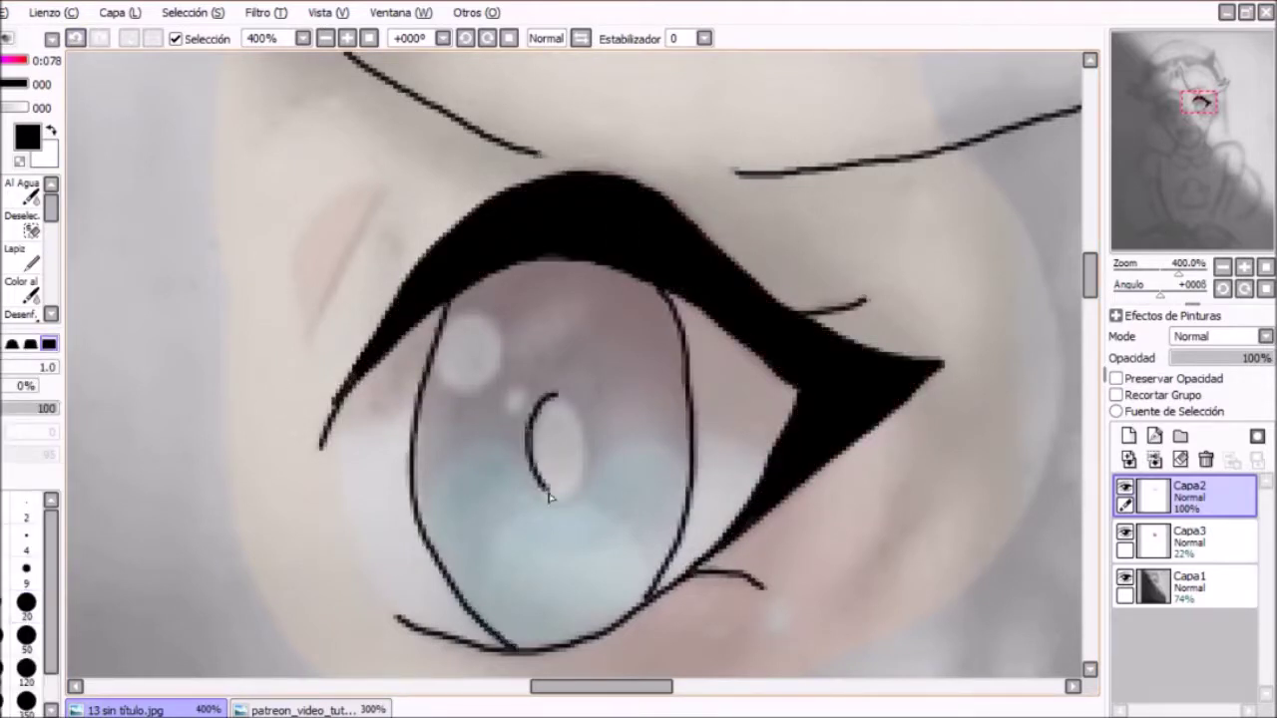
left_click(624, 464)
scroll(561, 255, "down", 3)
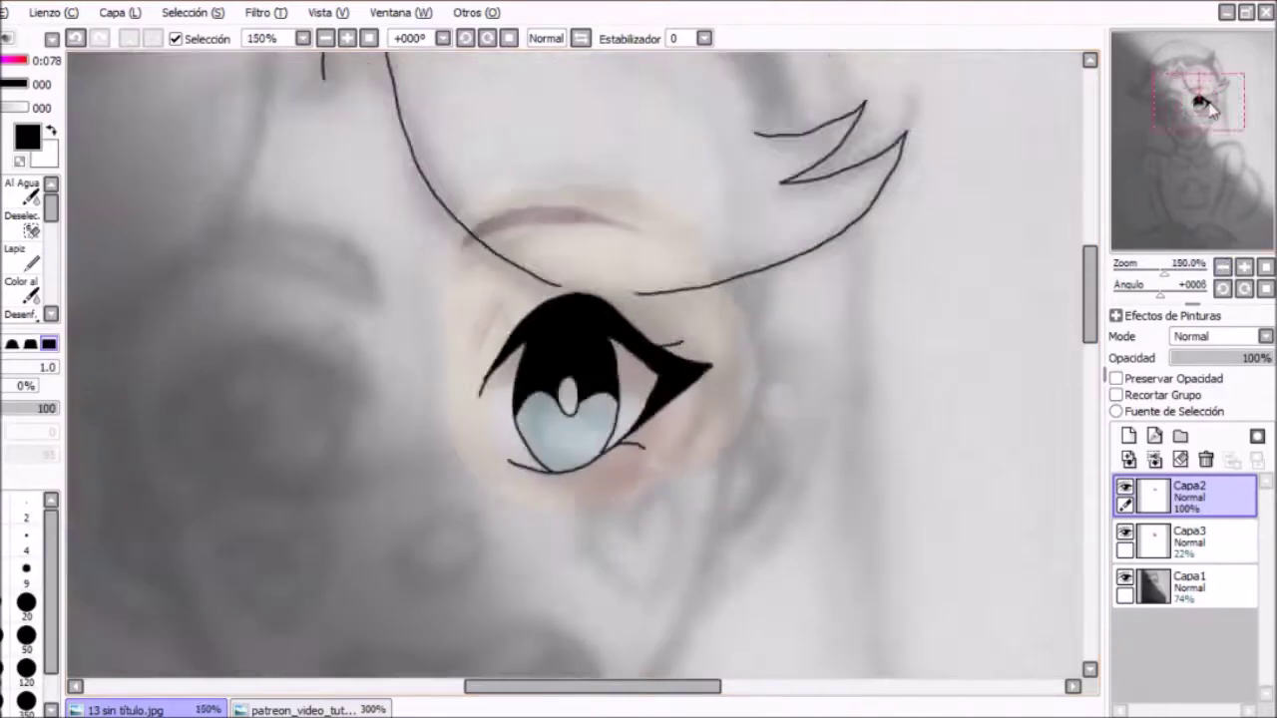
Draw the eyebrow above the traced eye, two short nose strokes and the open mouth with the eye reference hidden.
scroll(561, 255, "up", 4)
left_click(1204, 92)
mouse_move(276, 448)
left_mouse_down()
mouse_move(535, 376)
mouse_move(698, 409)
left_mouse_up()
scroll(698, 409, "down", 3)
left_click_drag(1200, 103, 1190, 125)
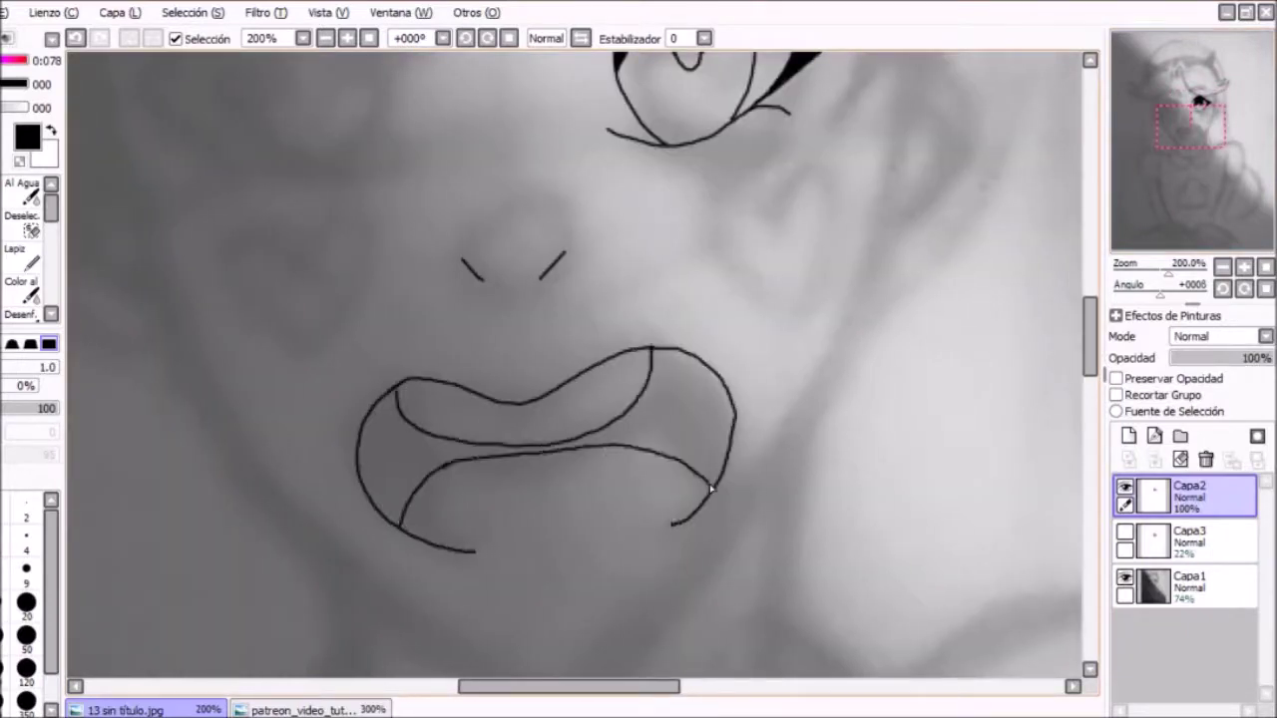
Copy the finished eye and eyebrow, place the mirrored copy on the other side of the face and merge it into Capa2.
left_click_drag(1190, 124, 1193, 100)
mouse_move(527, 171)
left_mouse_down()
mouse_move(555, 485)
mouse_move(698, 249)
left_mouse_up()
key("ctrl+d")
key("ctrl+c")
key("ctrl+v")
left_click_drag(285, 356, 186, 361)
key("b")
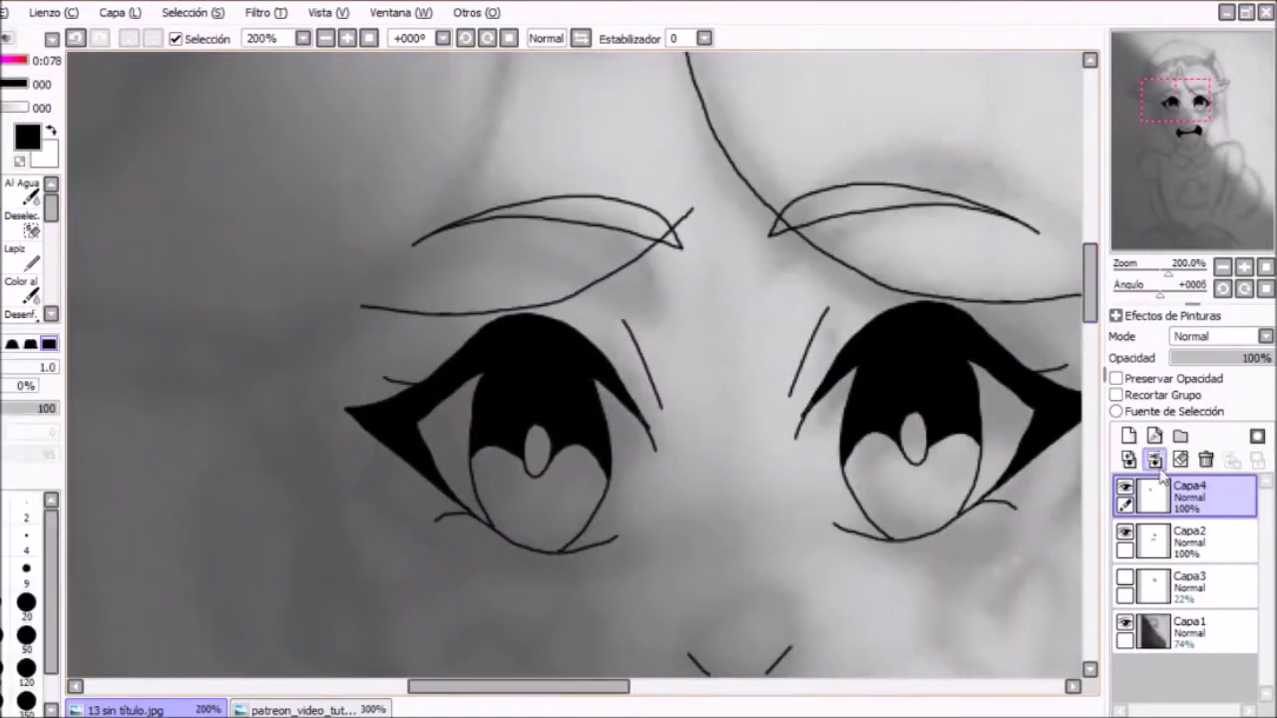
key("ctrl+e")
Erase the stray fringe line that was copied along with the mirrored eye and eyebrow.
scroll(513, 329, "up", 2)
key("Left")
key("Left")
key("Down")
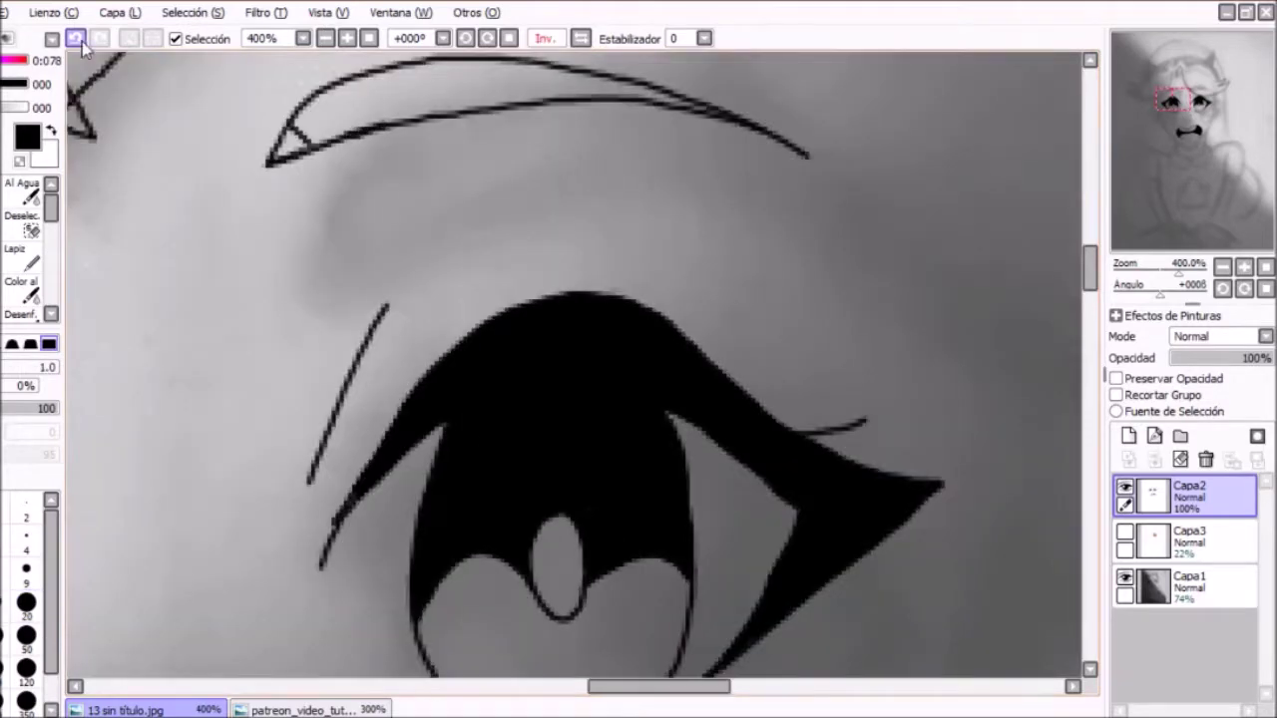
left_click(25, 602)
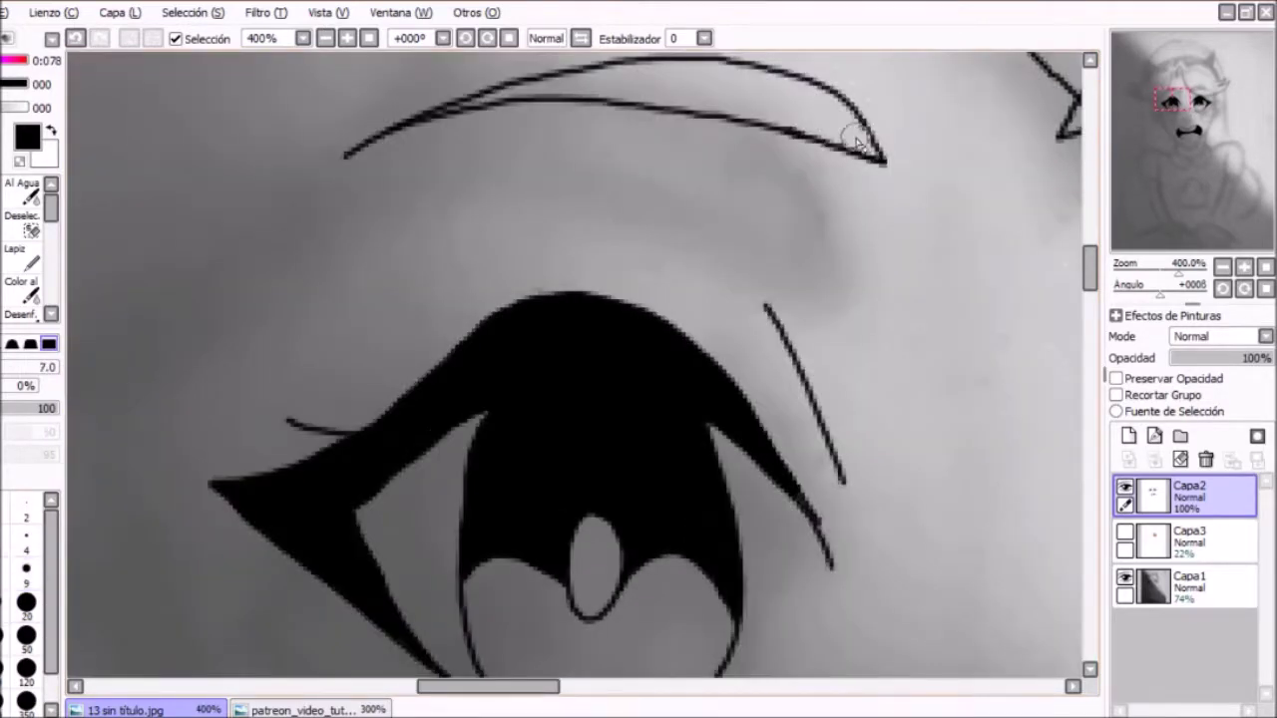
Paint one large and one small white highlight in each iris, using the eye reference layer as a guide.
scroll(504, 228, "down", 5)
scroll(504, 227, "up", 1)
key("n")
key("x")
scroll(504, 227, "up", 3)
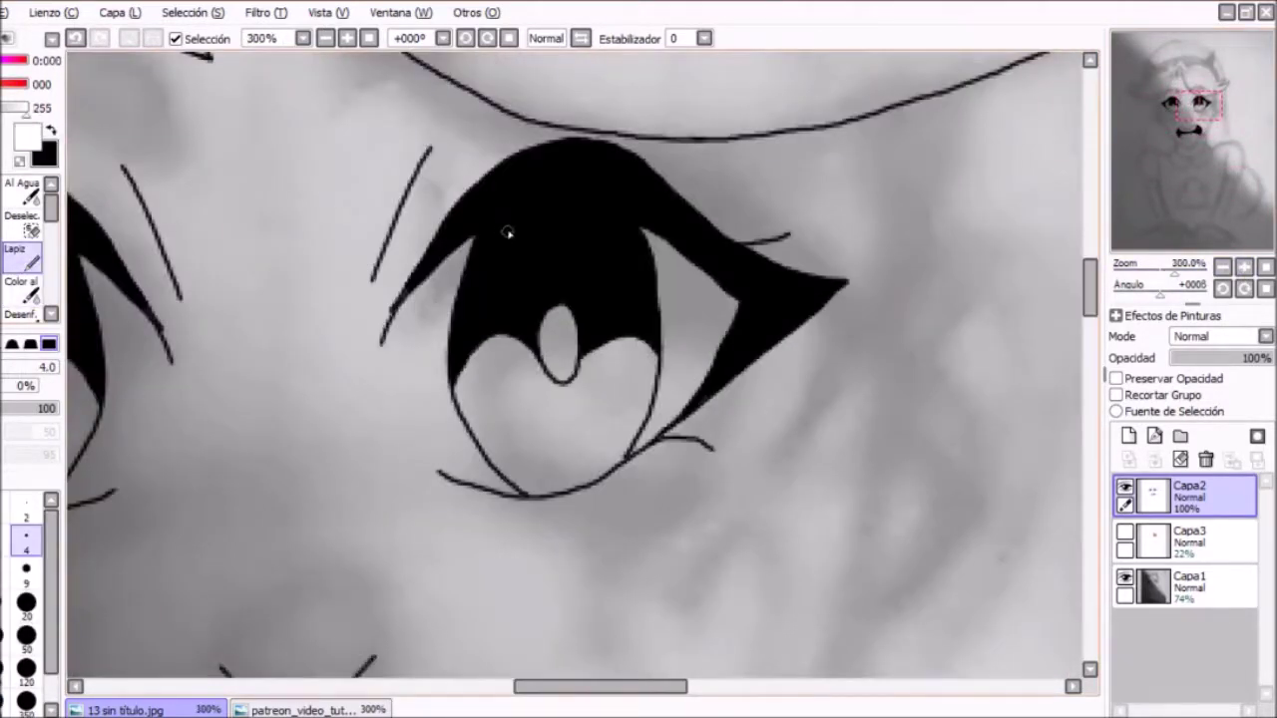
key("ctrl+z")
left_click(1124, 532)
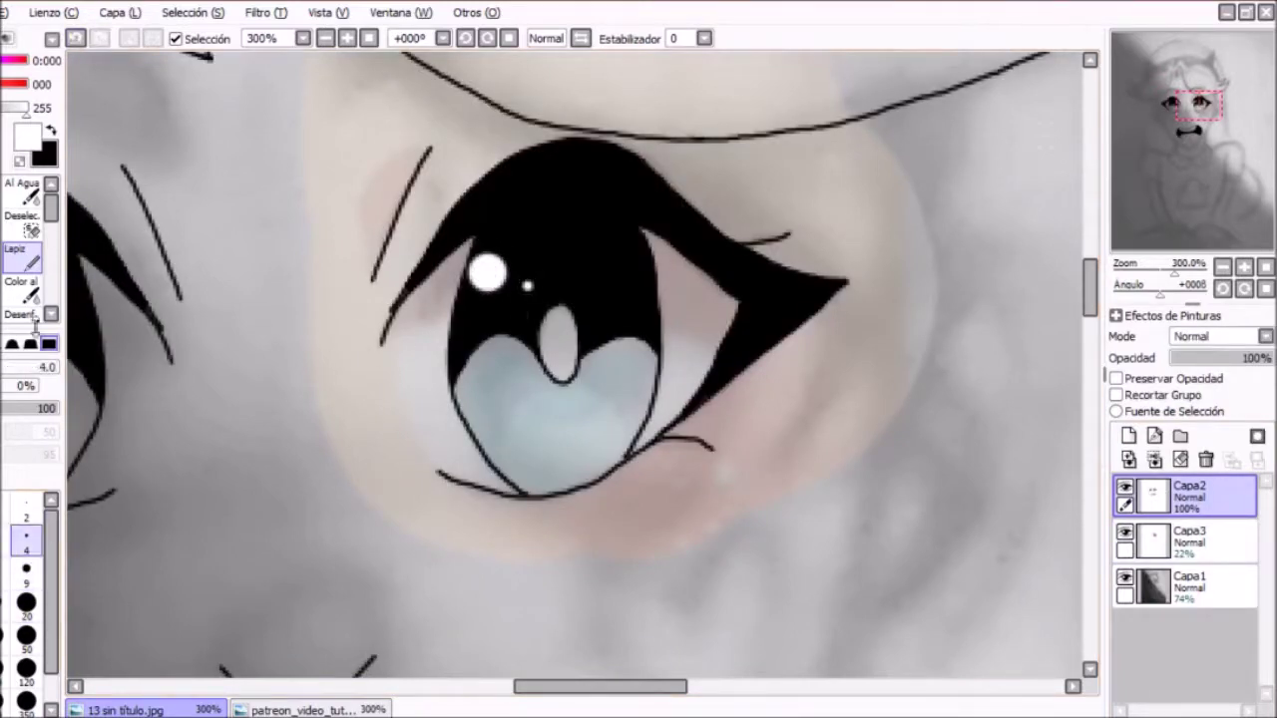
left_click_drag(35, 325, 319, 312)
scroll(277, 292, "down", 3)
left_click(1124, 532)
key("x")
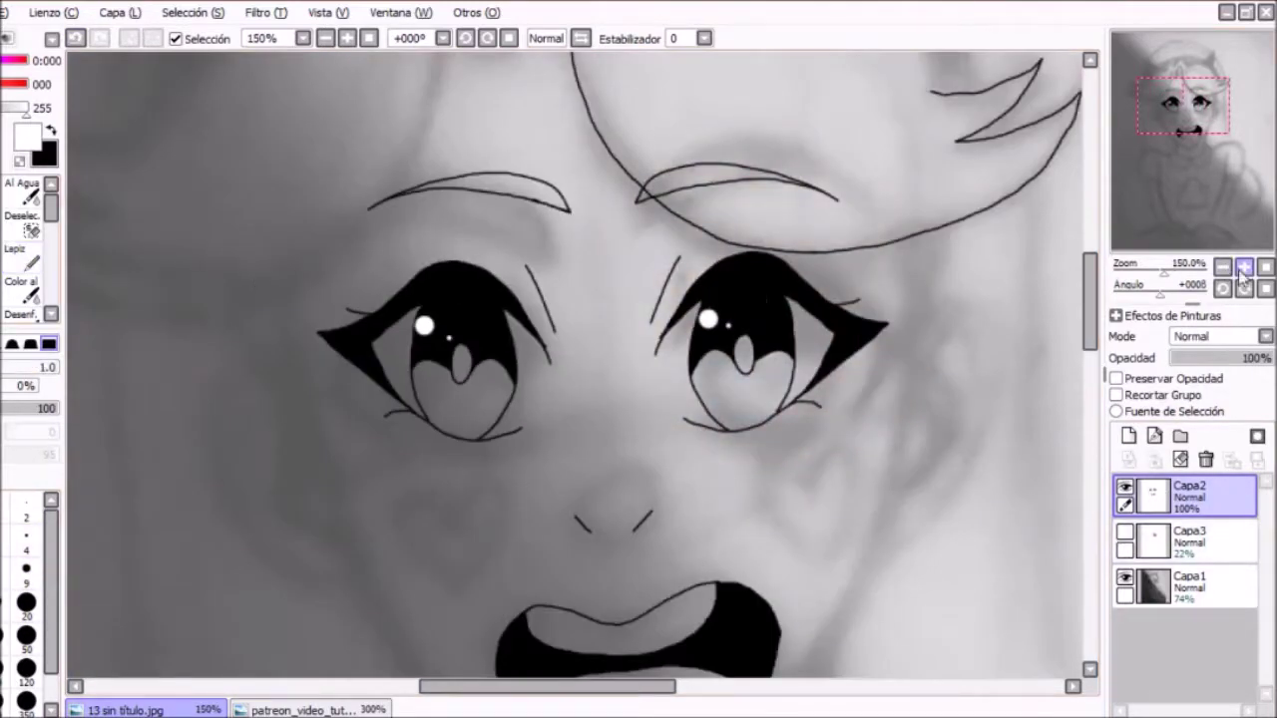
Erase the fringe lines crossing the eyebrow and forehead on Capa2, leaving only the facial features.
scroll(872, 236, "up", 2)
scroll(872, 237, "down", 3)
left_click_drag(871, 236, 618, 333)
scroll(618, 333, "up", 3)
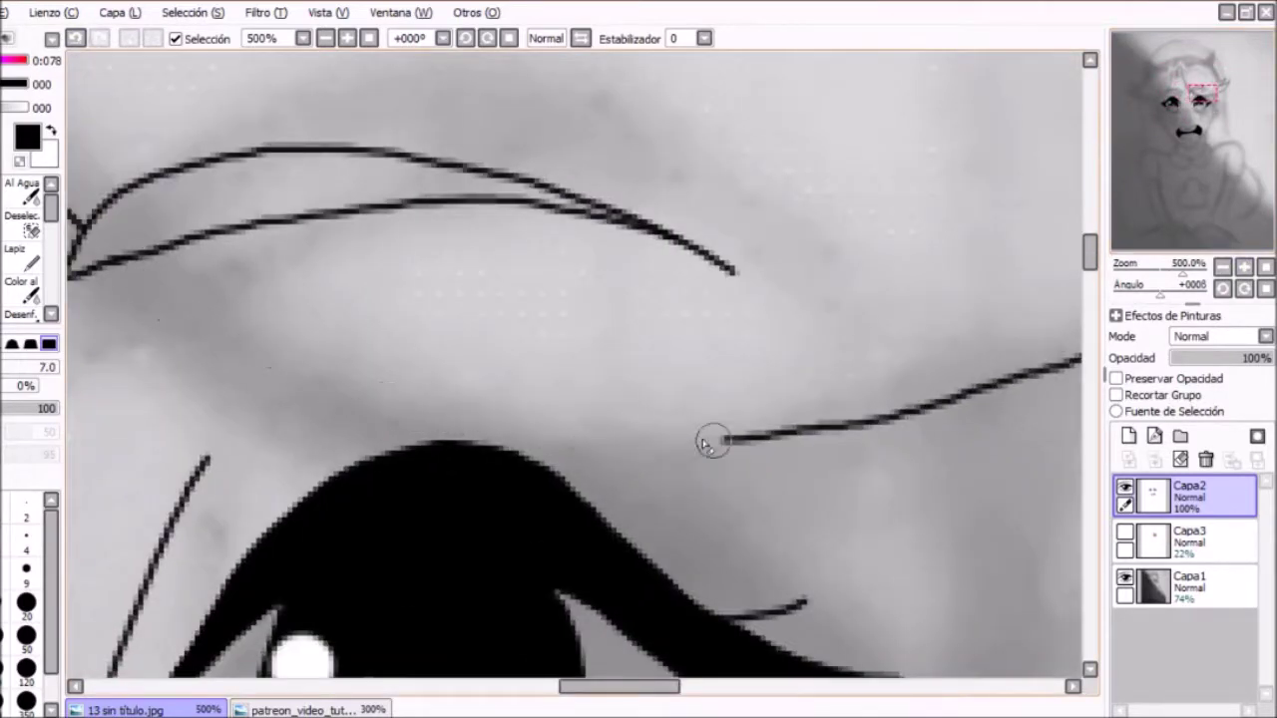
left_click_drag(705, 444, 322, 447)
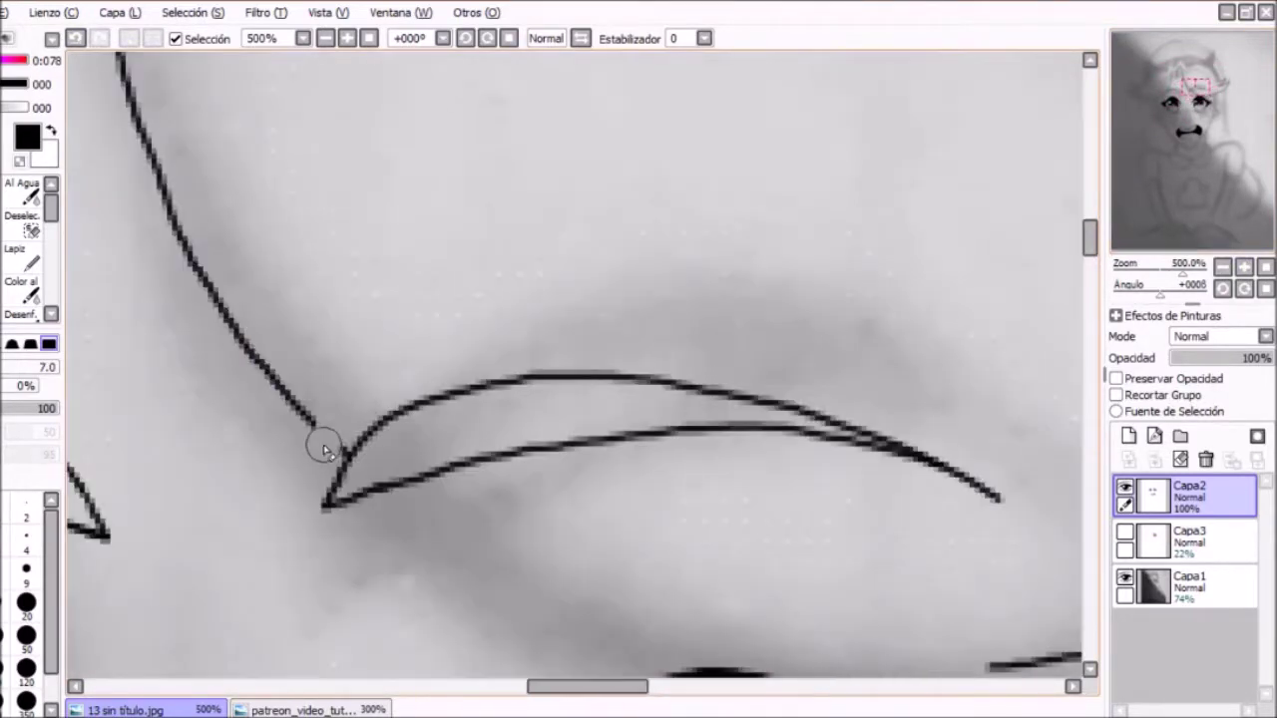
scroll(322, 448, "down", 3)
left_click(26, 603)
left_click_drag(343, 364, 488, 364)
Add a new line layer and two layer groups, placing the sketch and eye reference layers in the lower group.
key("ctrl+shift+n")
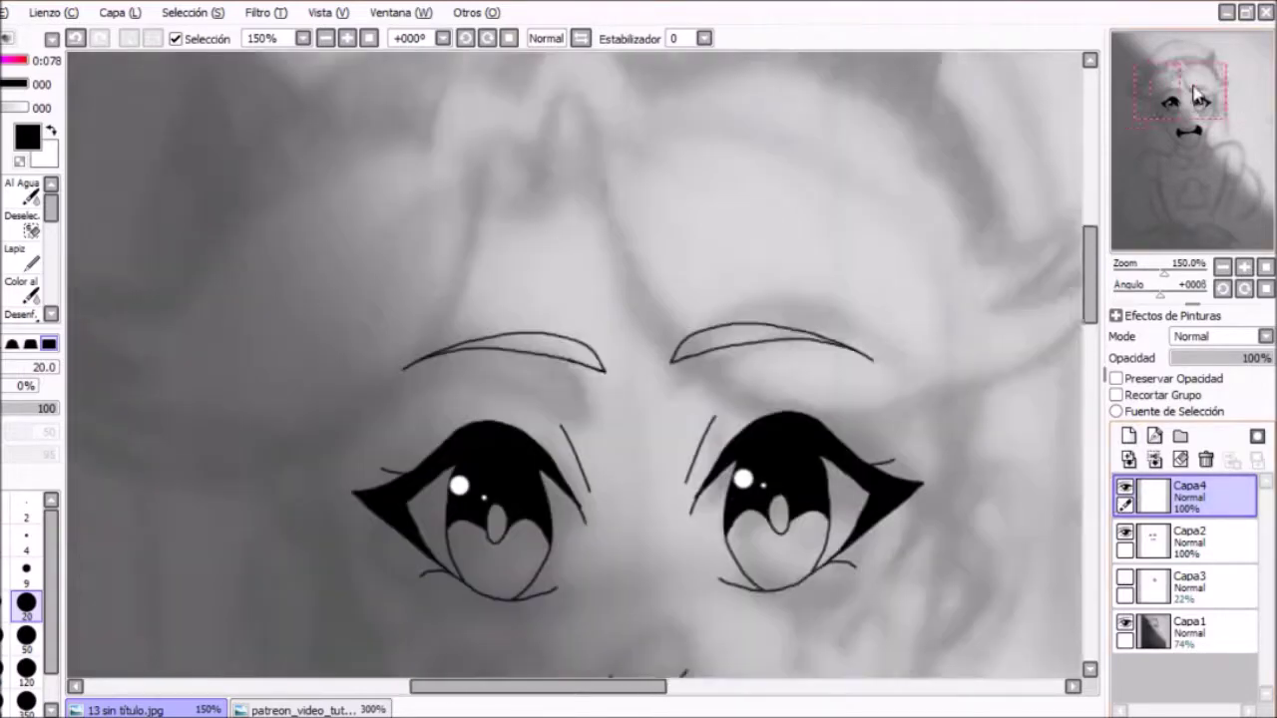
left_click(1201, 137)
left_click(1180, 436)
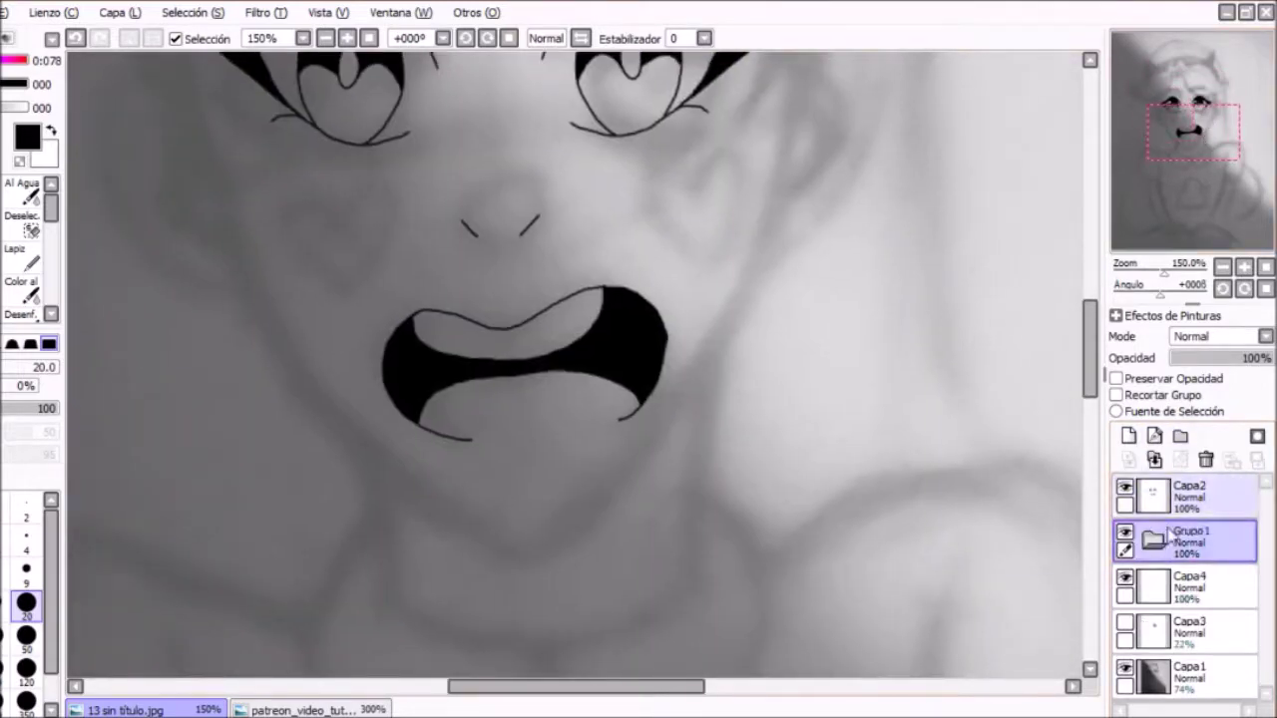
left_click(1180, 436)
left_click(1187, 584)
Trace the central hair lock, the right fringe with its pointed tips and the headband's lower edge on Capa4.
left_click_drag(1197, 80, 1201, 95)
mouse_move(376, 284)
left_mouse_down()
mouse_move(407, 178)
mouse_move(444, 304)
left_mouse_up()
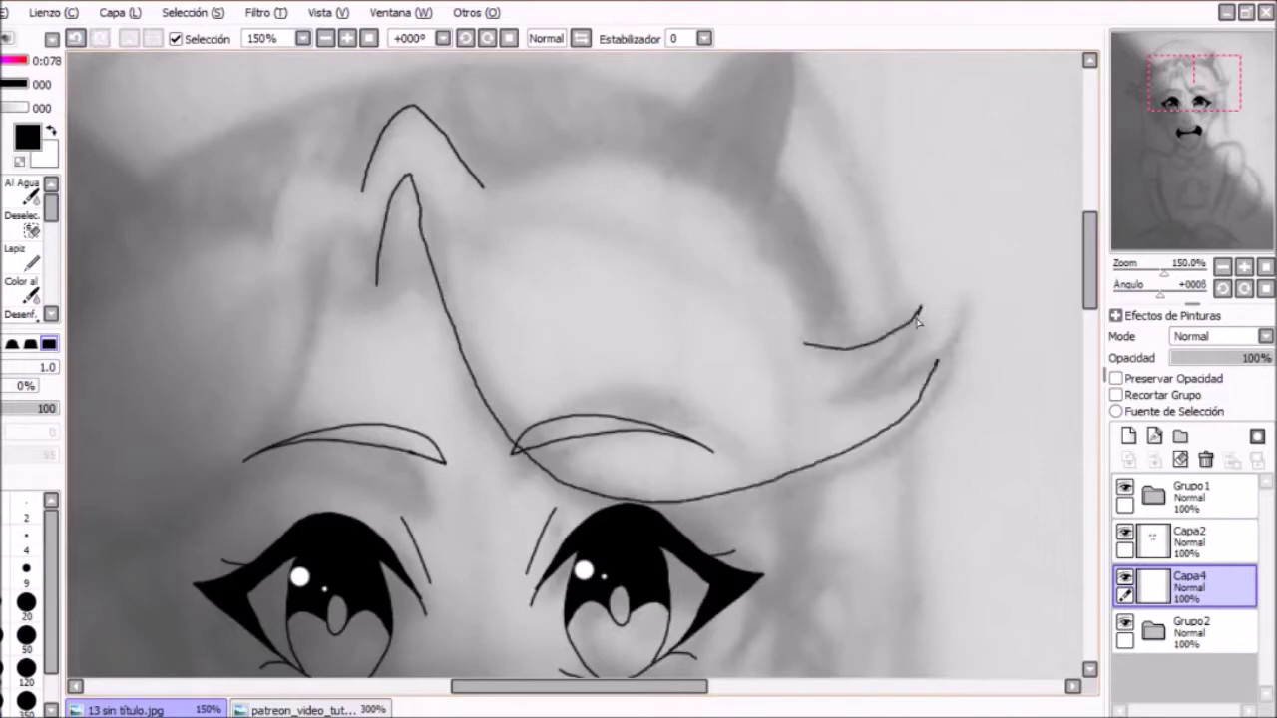
scroll(939, 329, "up", 2)
left_click_drag(758, 88, 718, 190)
left_click_drag(1217, 90, 1197, 70)
mouse_move(250, 599)
left_mouse_down()
mouse_move(703, 237)
mouse_move(937, 255)
left_mouse_up()
left_click_drag(1197, 72, 1173, 67)
left_click_drag(624, 357, 401, 517)
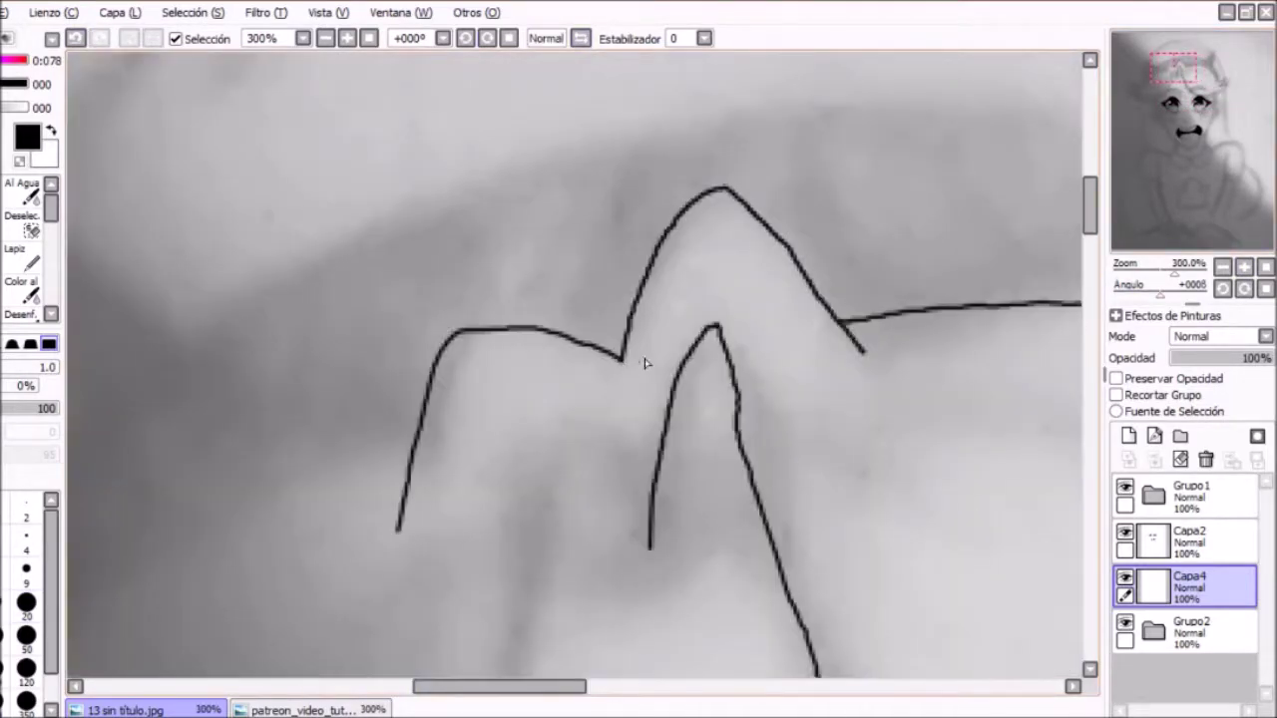
Raise the sketch layer's opacity to 100% and organize the line layers Capa2 and Capa4 inside Grupo1.
left_click(1152, 630)
left_click(1197, 632)
key("Home")
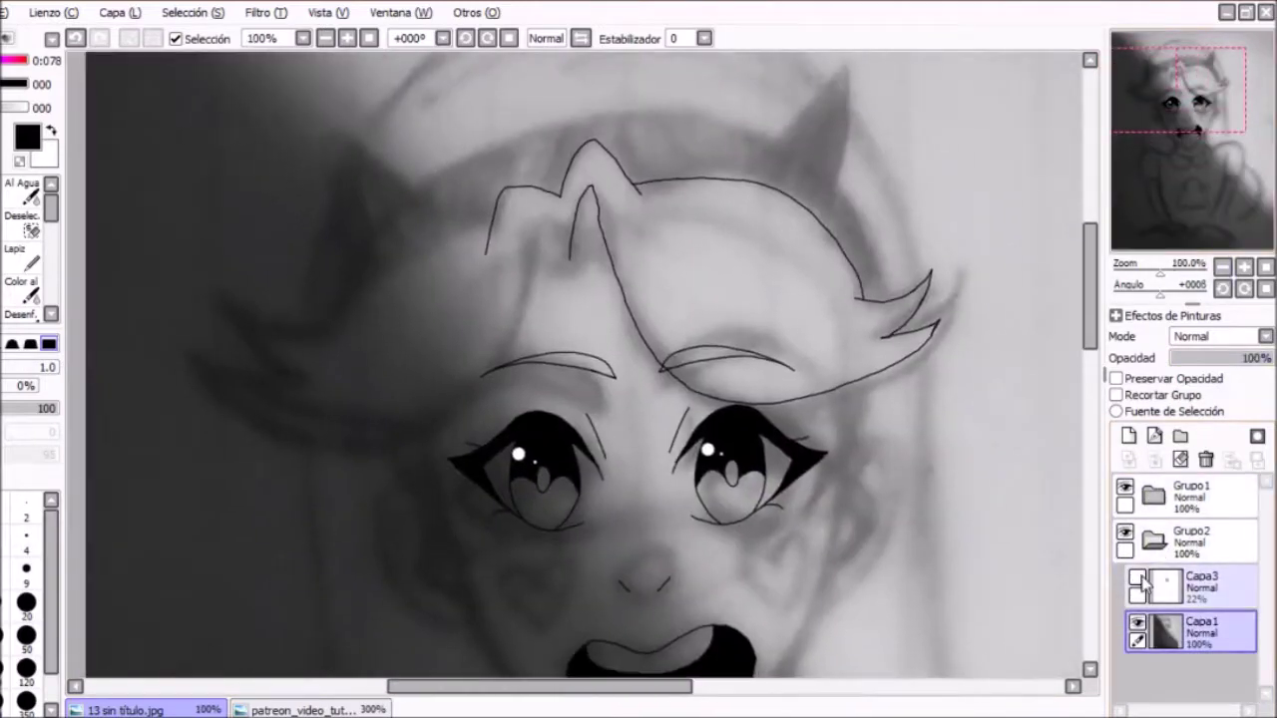
left_click(1153, 540)
left_click(1153, 494)
Try to draw the left fringe from the central lock to its pointed tips, and undo those strokes.
scroll(598, 349, "up", 1)
left_click_drag(370, 285, 572, 336)
left_click_drag(128, 427, 271, 584)
left_click_drag(389, 158, 504, 315)
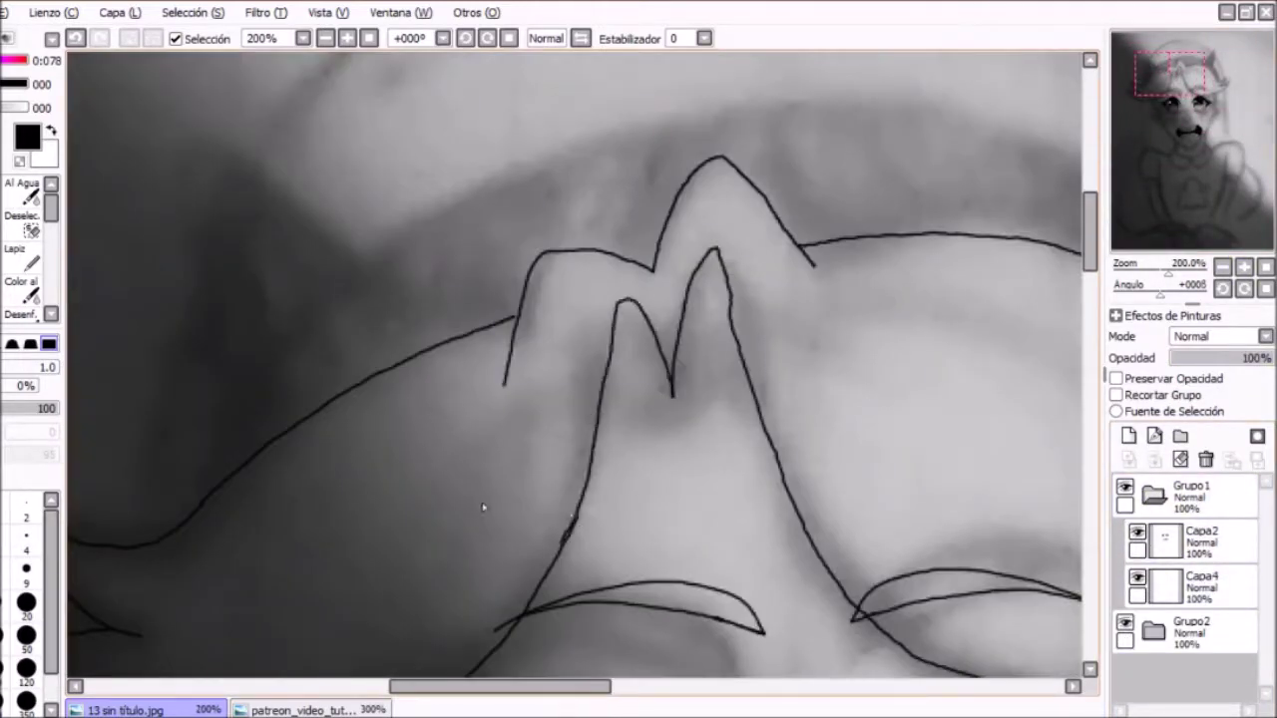
left_click(26, 603)
left_click(75, 38)
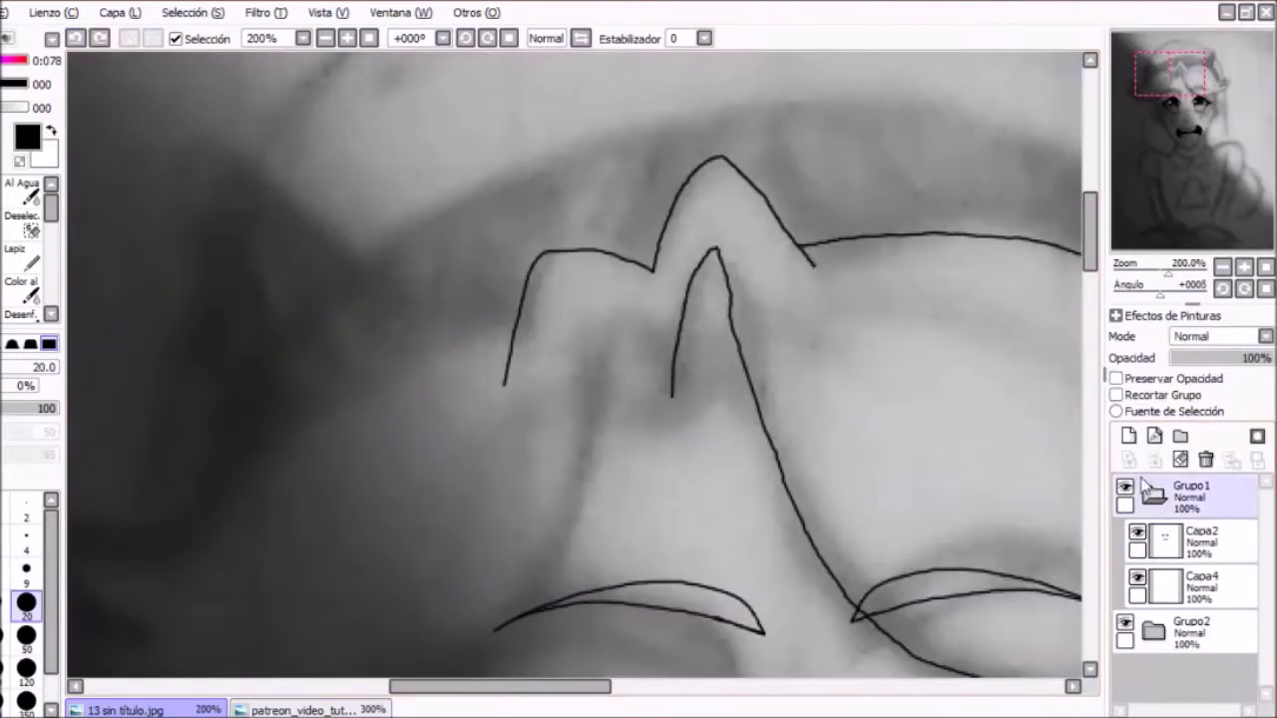
Redraw the left fringe on Capa4 and trace the face contour with the hair strand beside the right eye.
left_click(1165, 583)
left_click_drag(1163, 97, 1194, 135)
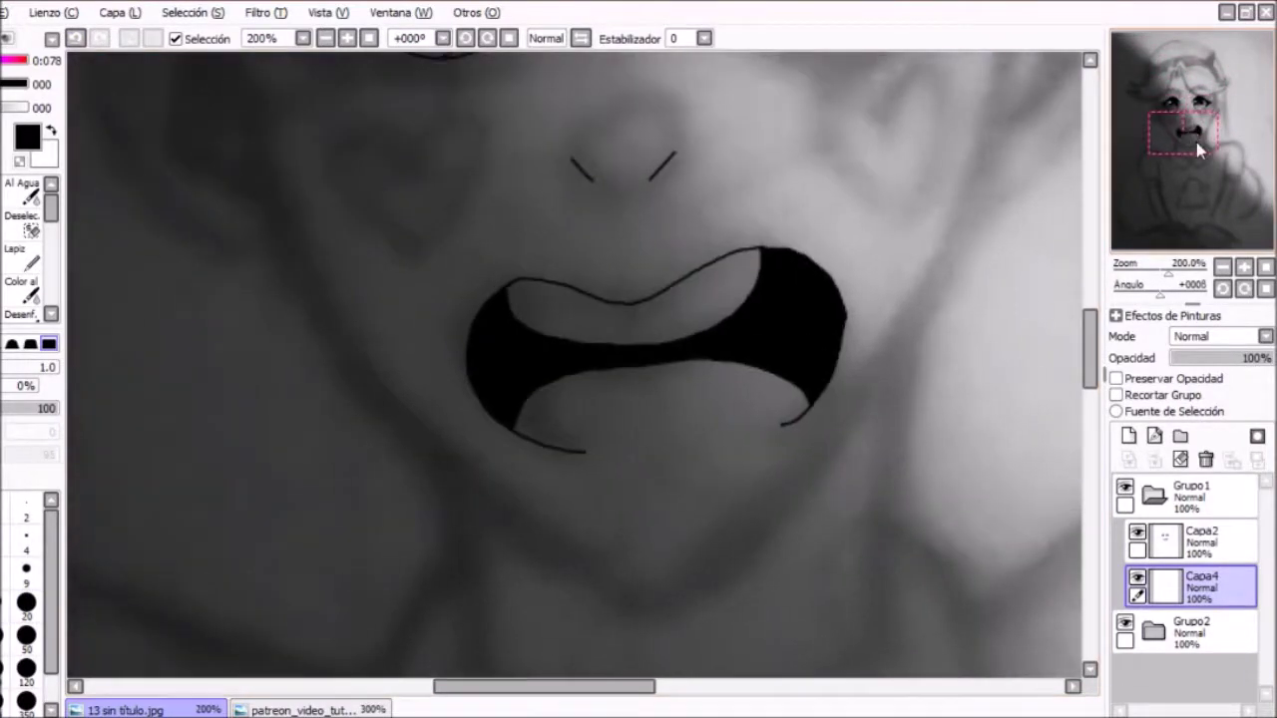
left_click(369, 38)
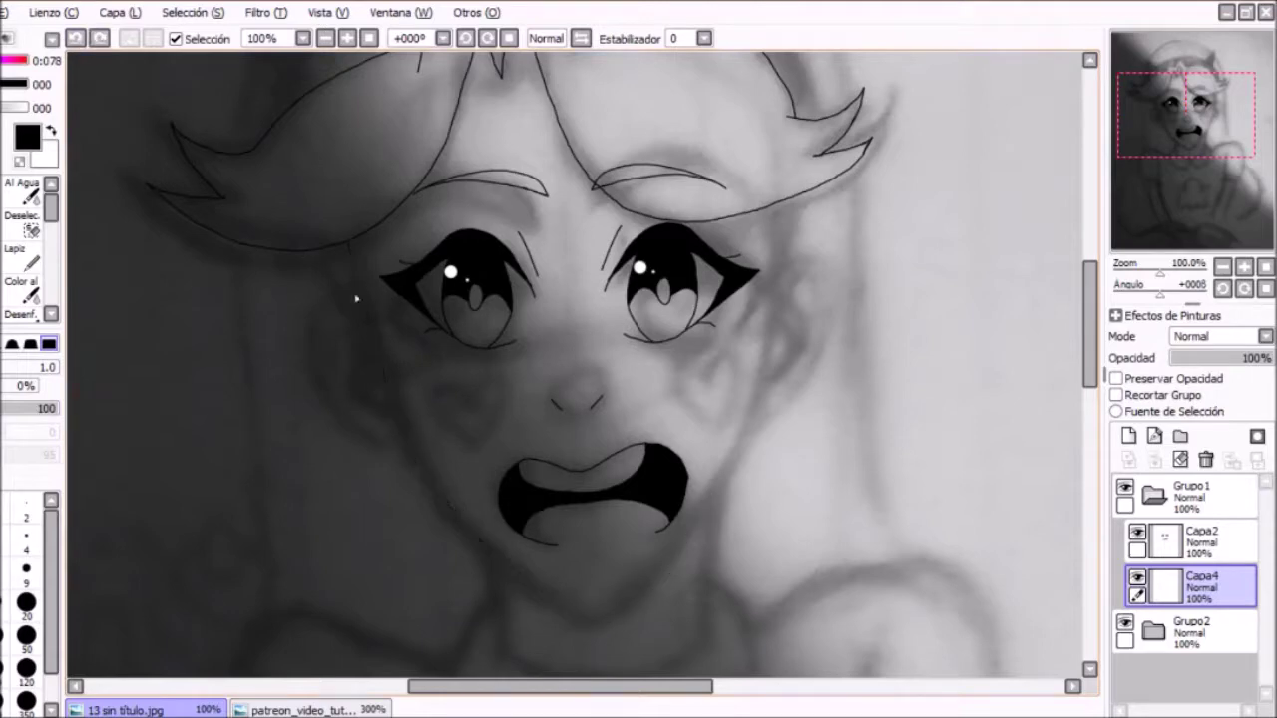
scroll(682, 539, "up", 4)
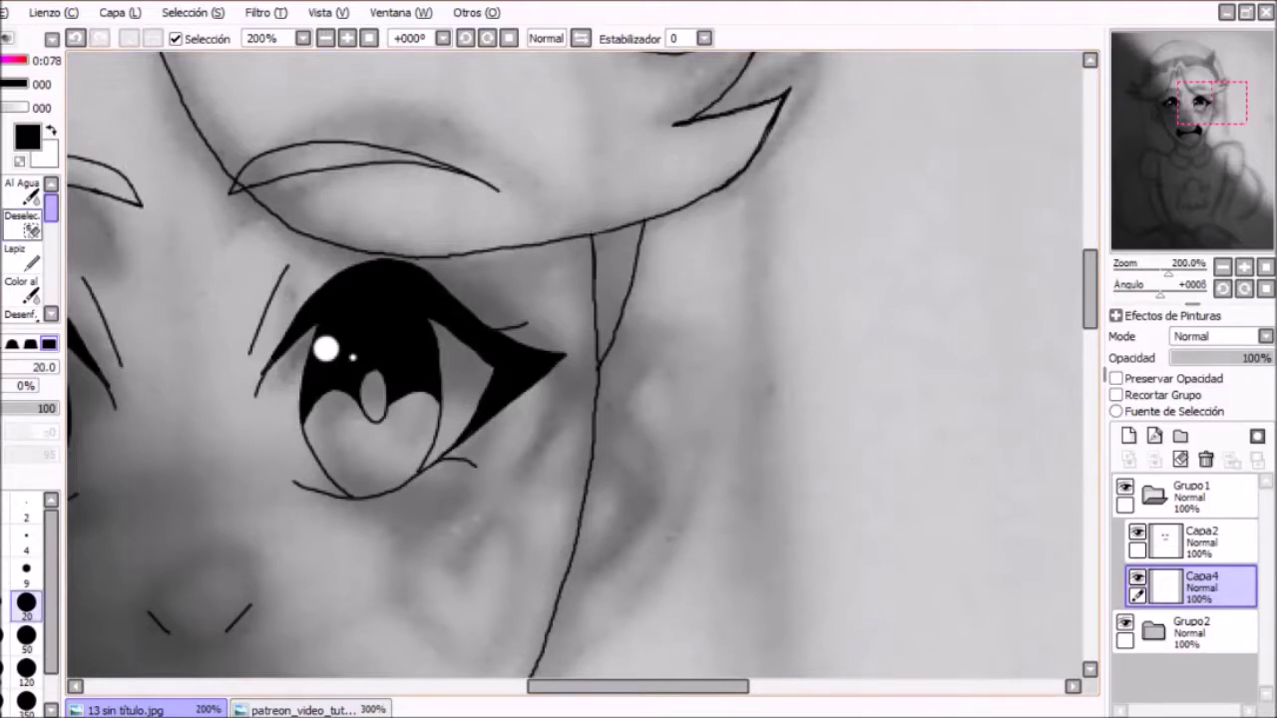
Draw the right ear's outer and inner outlines and fill its inner hollow with black.
scroll(573, 369, "up", 2)
scroll(574, 369, "down", 1)
left_click_drag(520, 160, 432, 611)
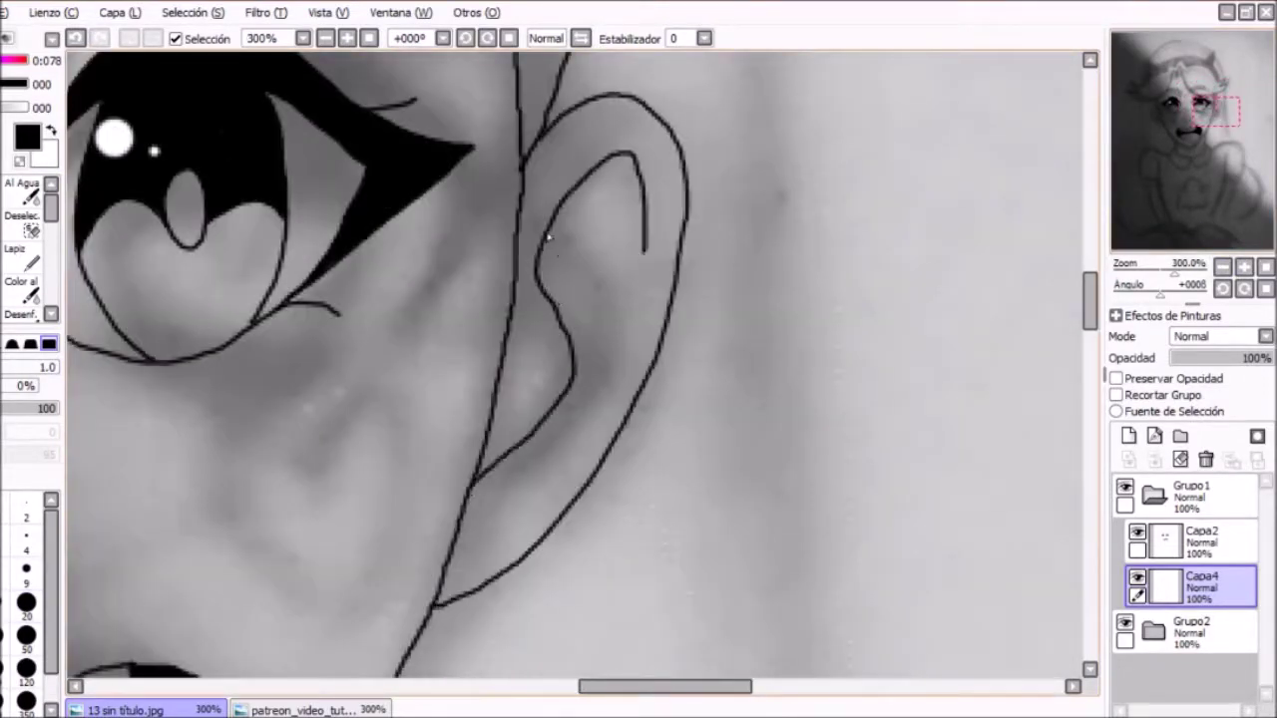
left_click(602, 394)
Draw a heart-shaped mark on each cheek below the eyes.
left_click_drag(1229, 115, 1208, 116)
left_click_drag(725, 379, 797, 431)
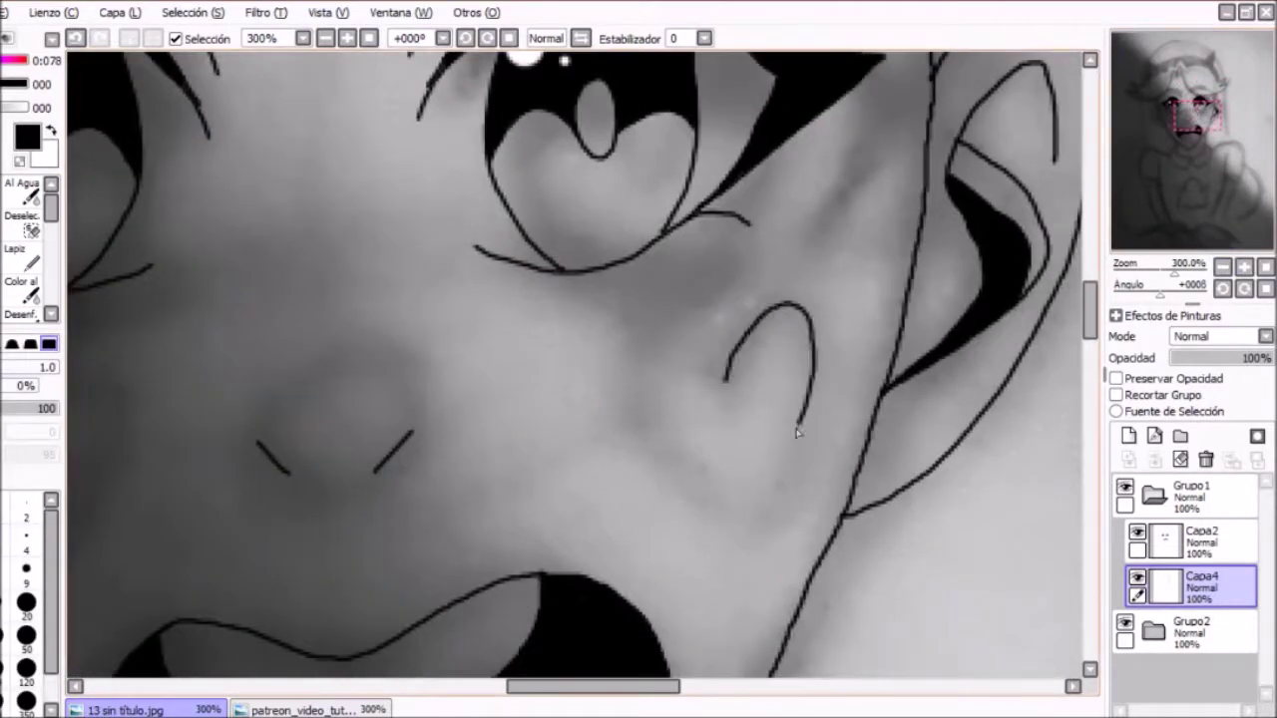
left_click_drag(1205, 118, 1175, 119)
left_click_drag(608, 496, 581, 354)
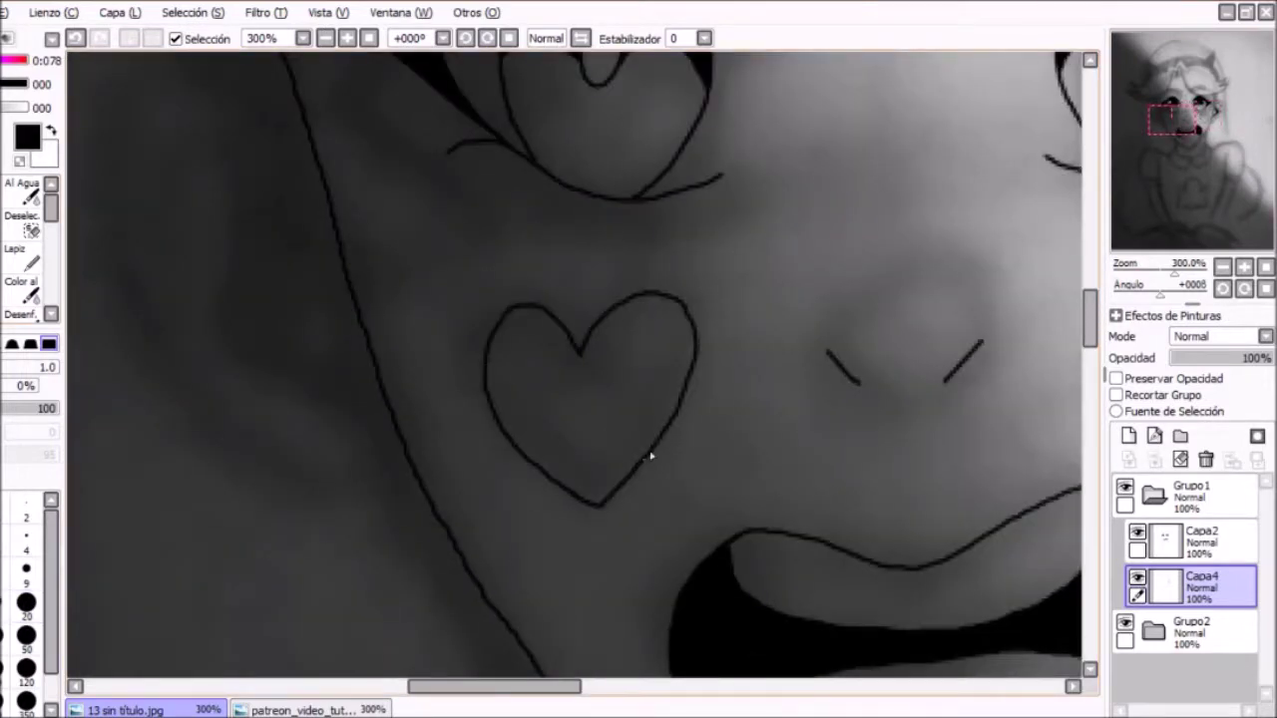
Draw the left ear's outer outline and inner contour beside the face line.
scroll(651, 456, "down", 2)
scroll(526, 339, "up", 2)
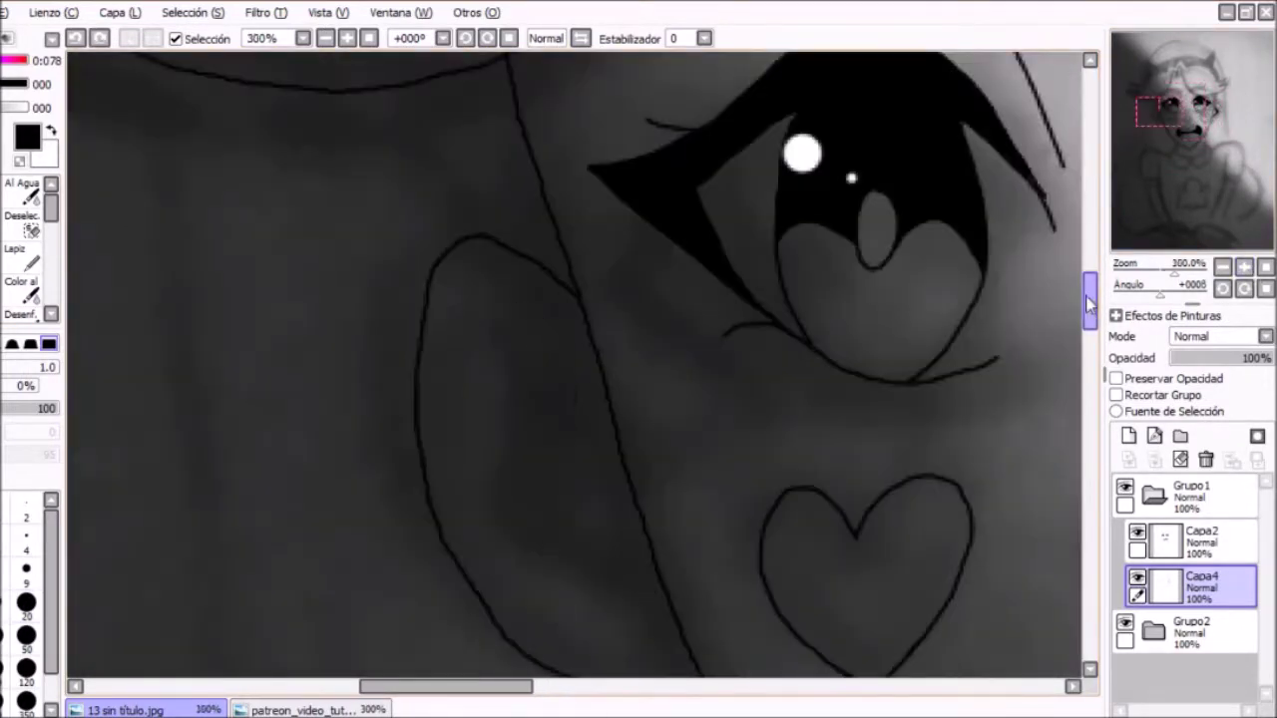
mouse_move(544, 254)
left_mouse_down()
mouse_move(513, 342)
mouse_move(563, 419)
left_mouse_up()
Trace the horned headband across the head and the outer hair edge running down from the right horn.
scroll(587, 435, "down", 2)
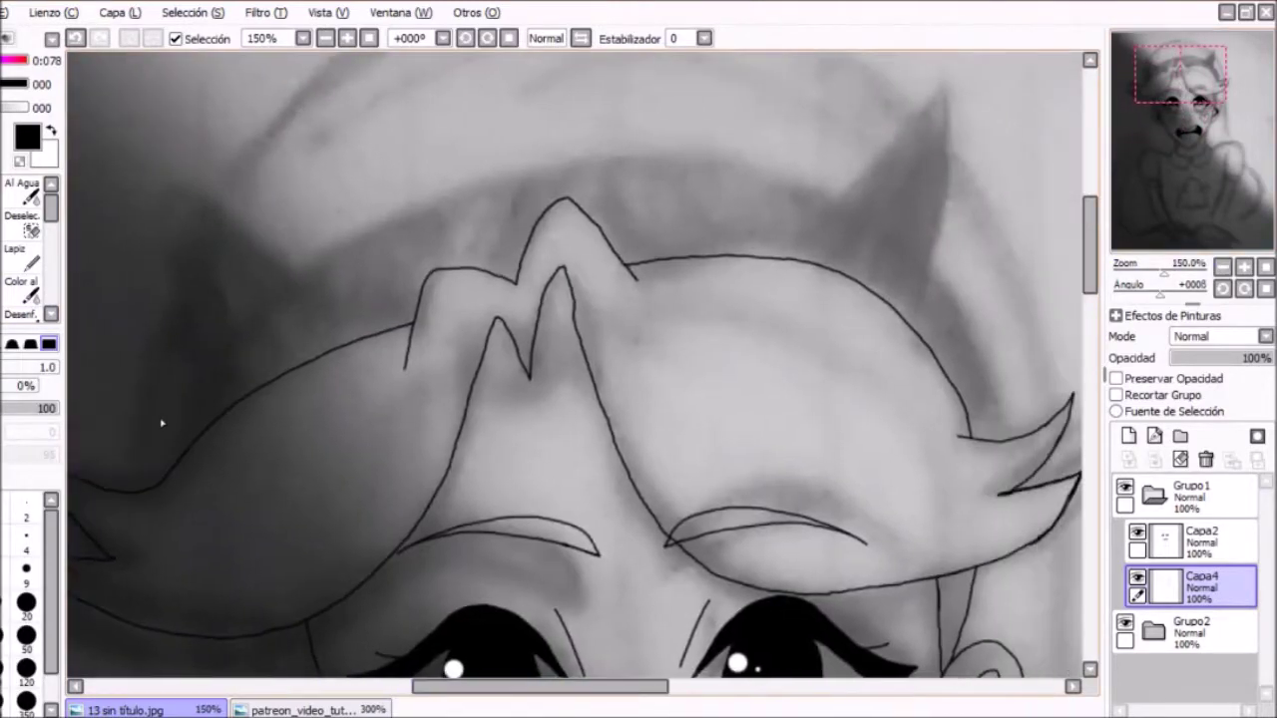
scroll(977, 347, "up", 3)
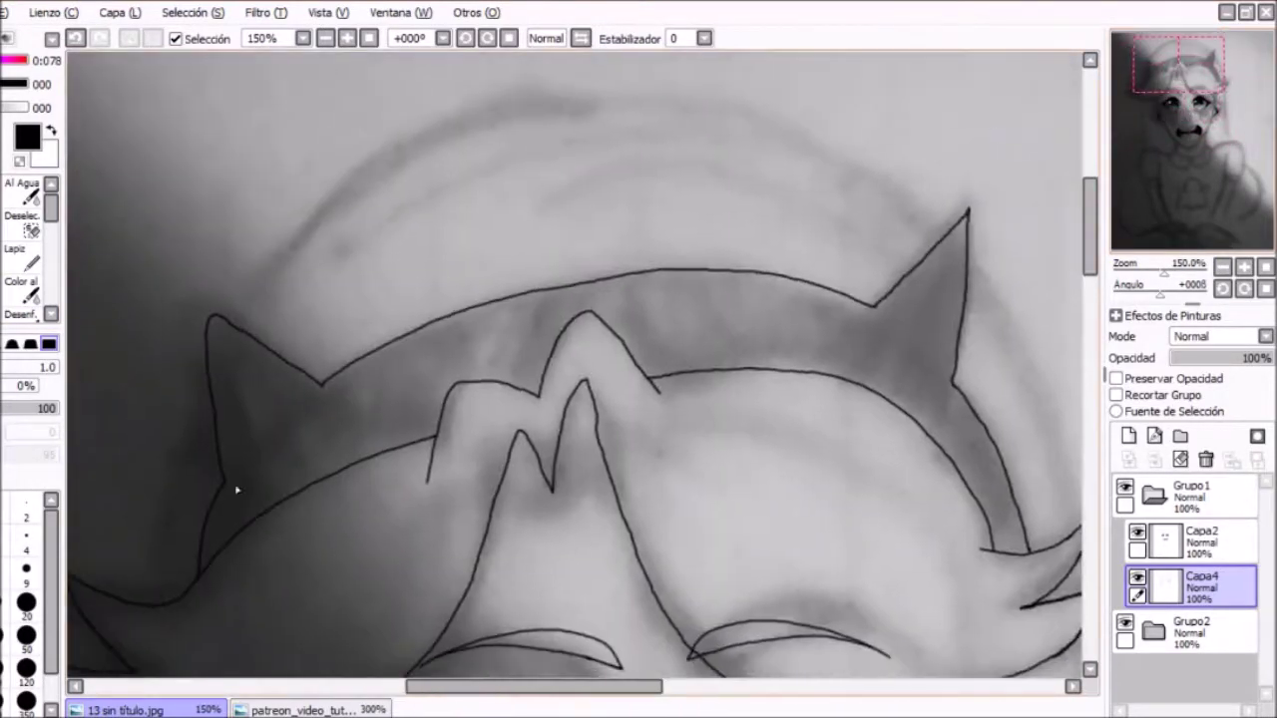
scroll(240, 313, "down", 3)
left_click(1244, 266)
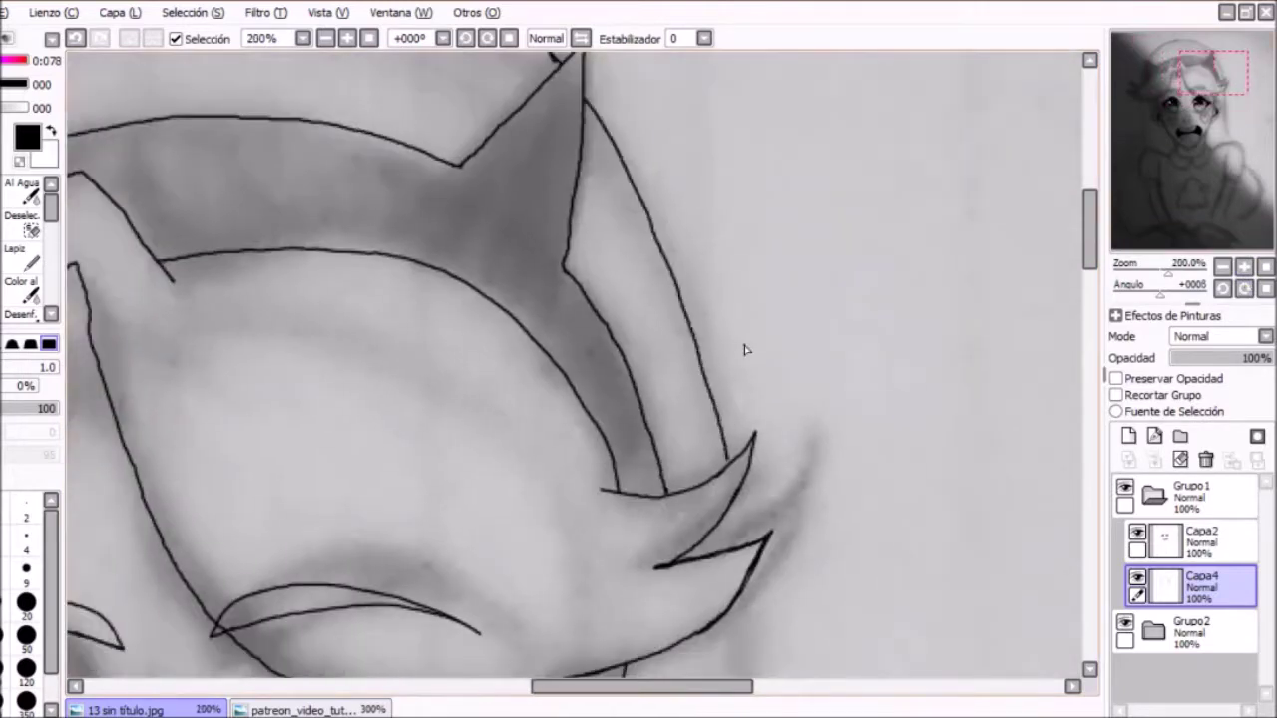
Draw the sides of the neck below the jaw and join them with a curved neckline.
left_click(1244, 266)
left_click(1223, 267)
left_click(1193, 149)
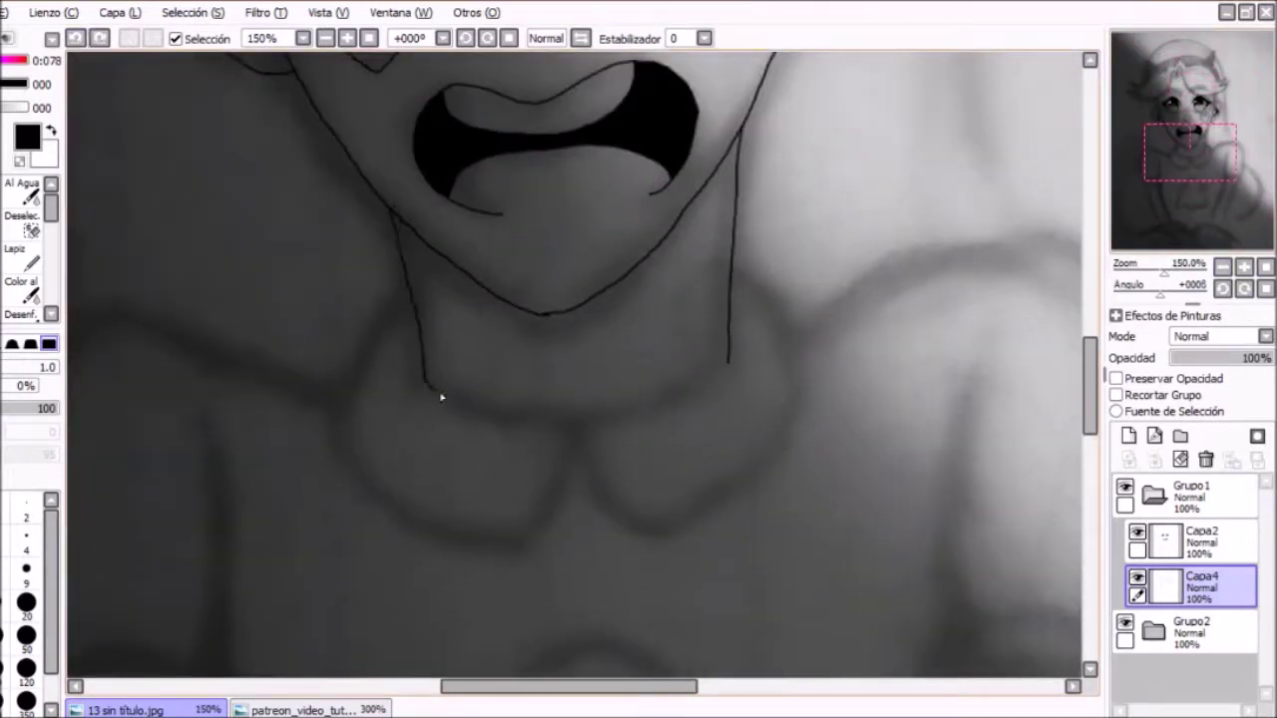
left_click_drag(424, 379, 726, 361)
scroll(726, 361, "up", 1)
scroll(735, 356, "up", 2)
scroll(351, 262, "down", 2)
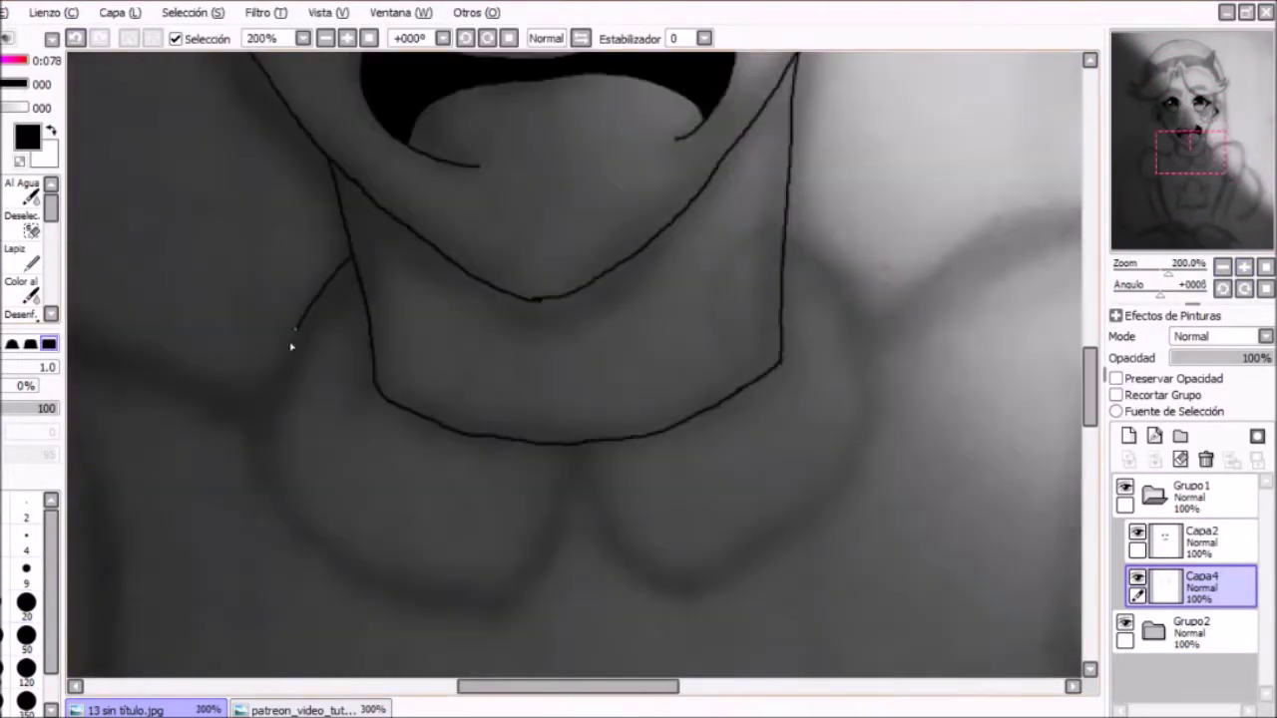
Outline the two rounded collar flaps around the neck and the outer curve of the right puffed sleeve.
left_click(1209, 148)
left_click(1182, 149)
scroll(743, 427, "up", 1)
scroll(743, 427, "down", 2)
left_click_drag(544, 214, 888, 435)
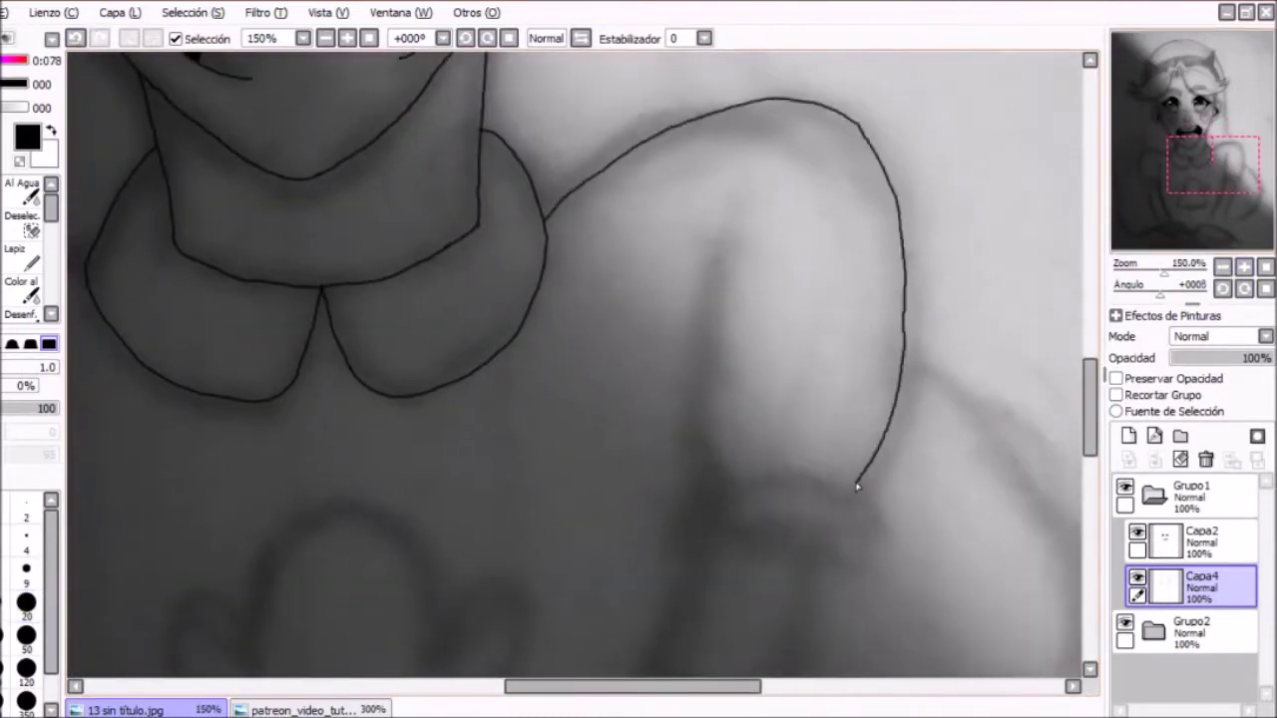
Draw the right sleeve's inner edge and close its lower end with a scalloped cuff.
left_click_drag(570, 100, 545, 375)
left_click_drag(661, 480, 682, 419)
scroll(362, 455, "up", 2)
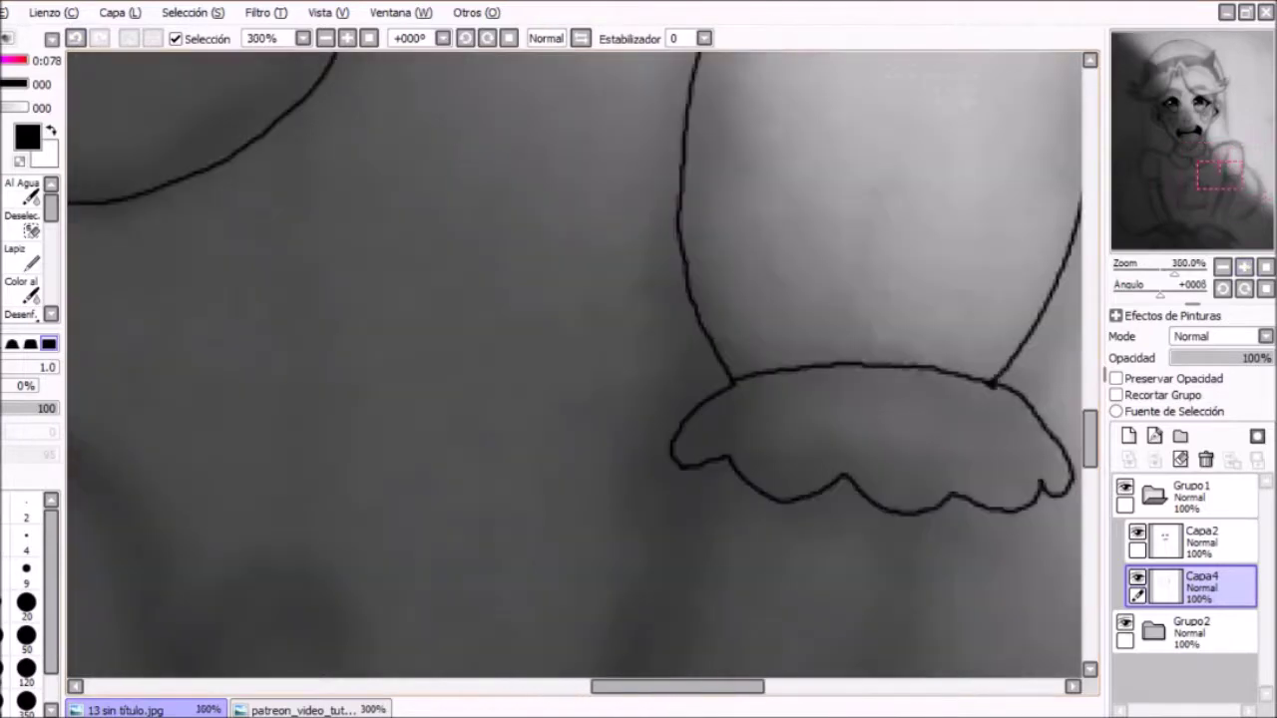
Draw the right forearm's two edges below the cuff and the large curved hair outline behind the arm.
scroll(944, 378, "down", 2)
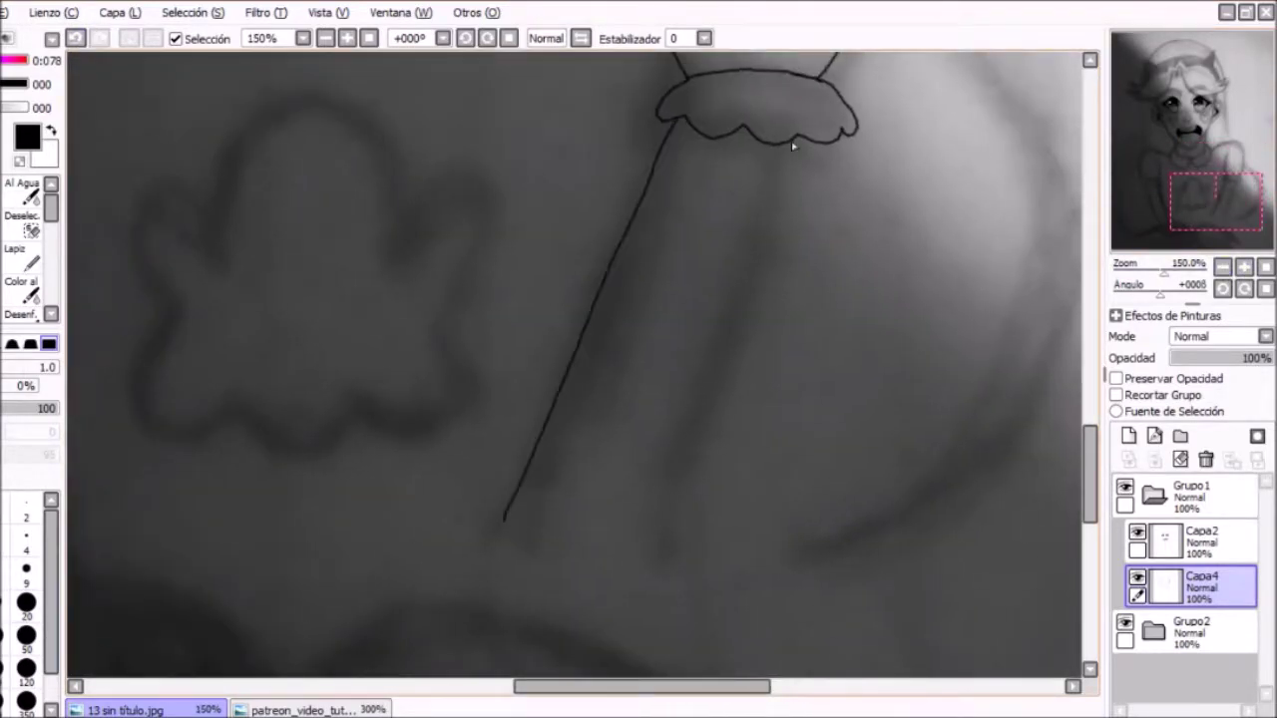
left_click(1128, 434)
scroll(816, 119, "down", 1)
left_click(1205, 459)
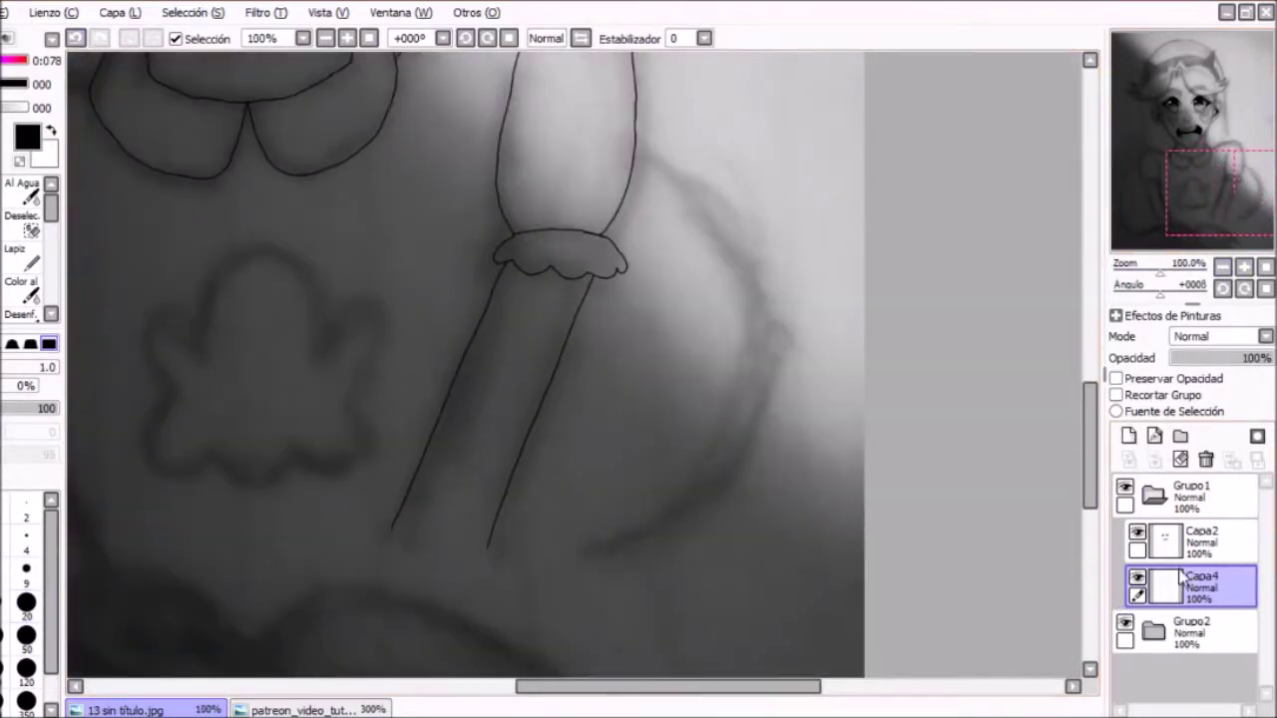
key("ctrl+z")
key("ctrl+z")
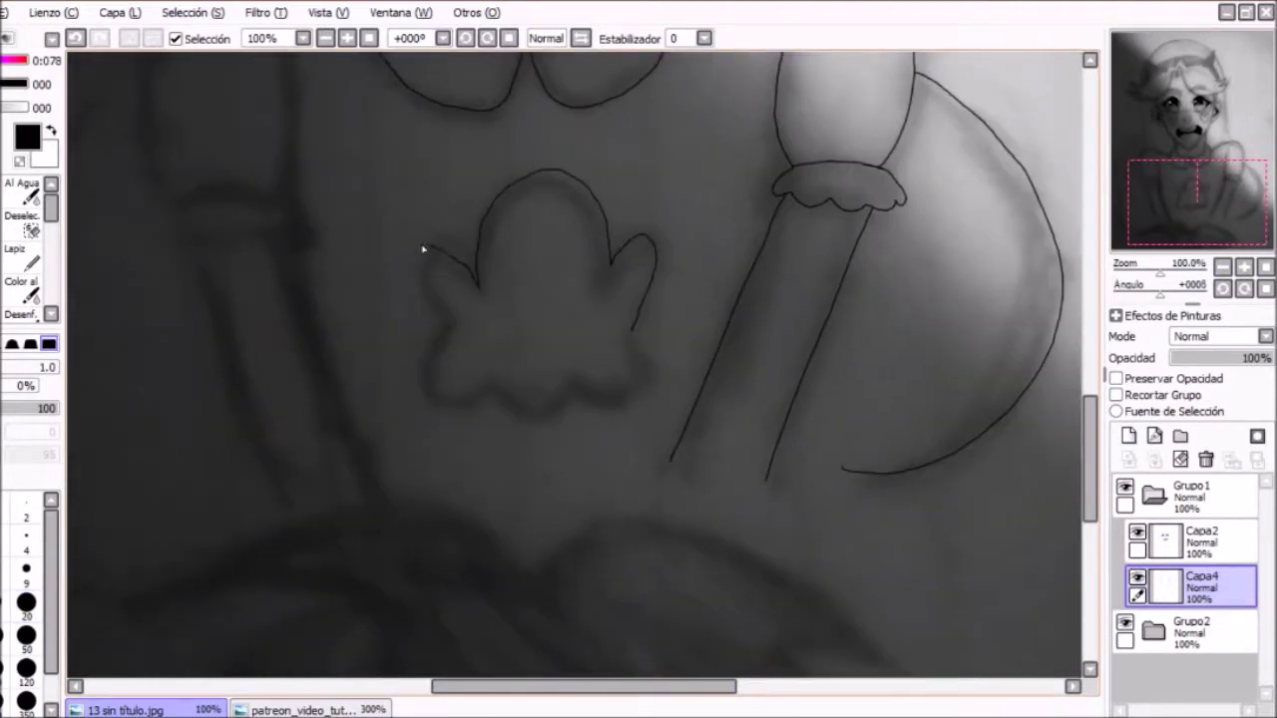
Finish the chest emblem and left sleeve outlines, and add the right long hair edge on new layer Capa5.
scroll(599, 327, "up", 2)
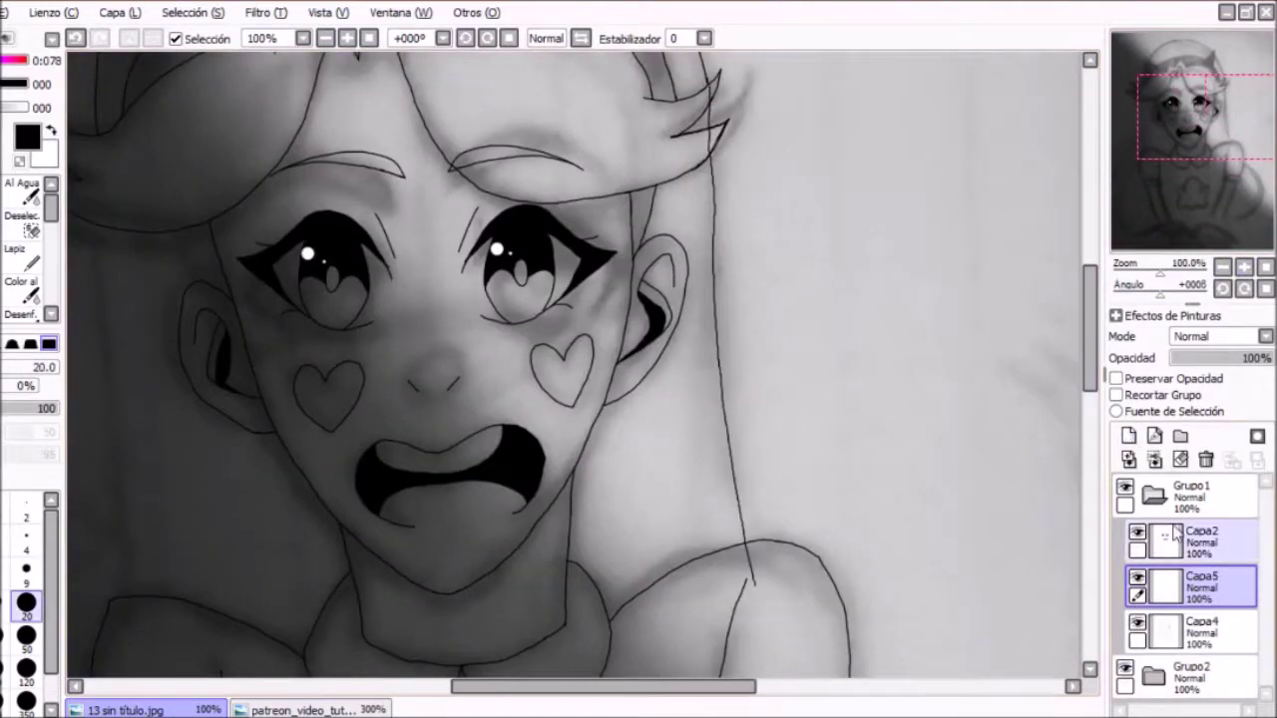
scroll(795, 197, "up", 2)
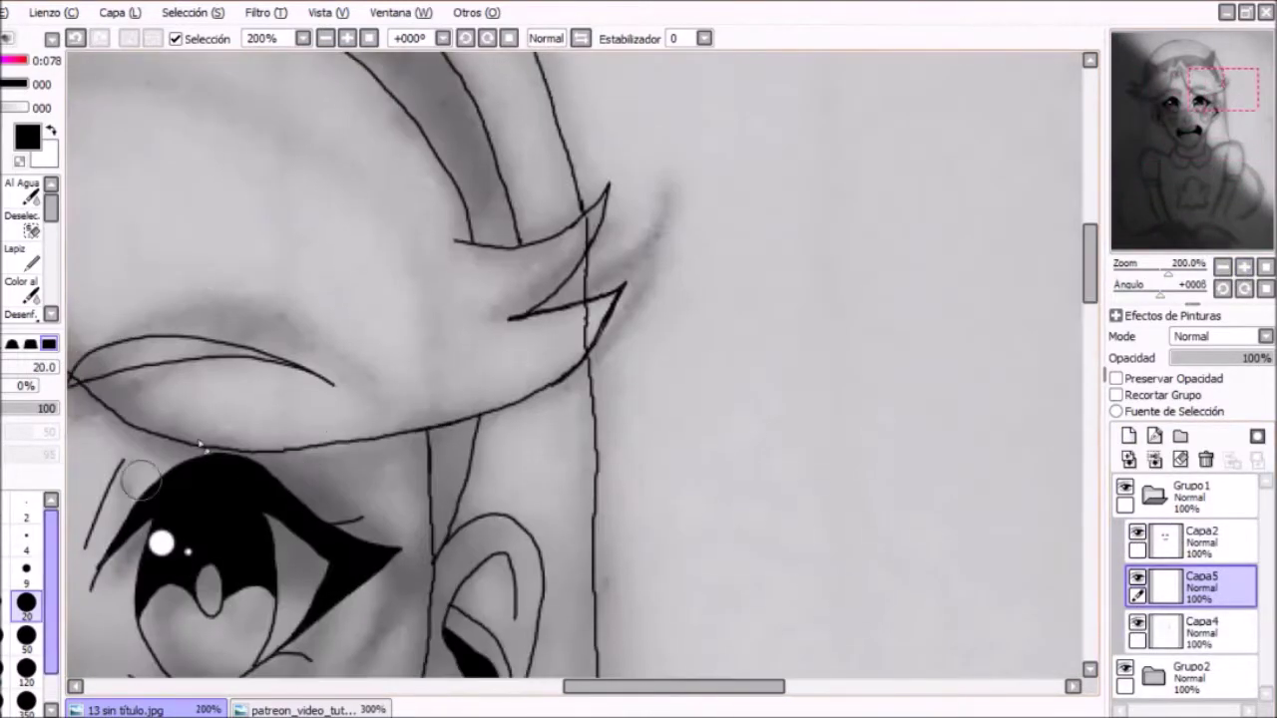
scroll(595, 423, "up", 2)
scroll(666, 603, "down", 4)
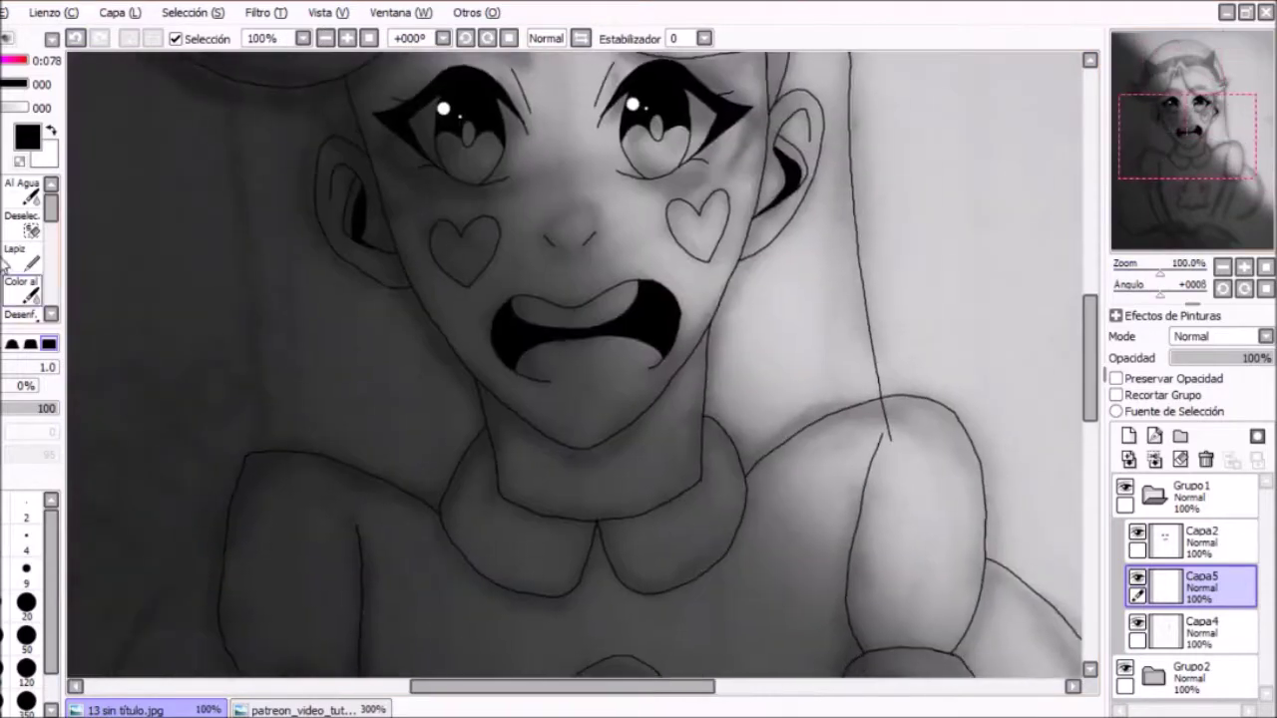
Draw the left long hair edge down to the shoulder on Capa5 and erase the parts overlapping the bangs.
left_click_drag(263, 479, 513, 601)
left_click(1245, 268)
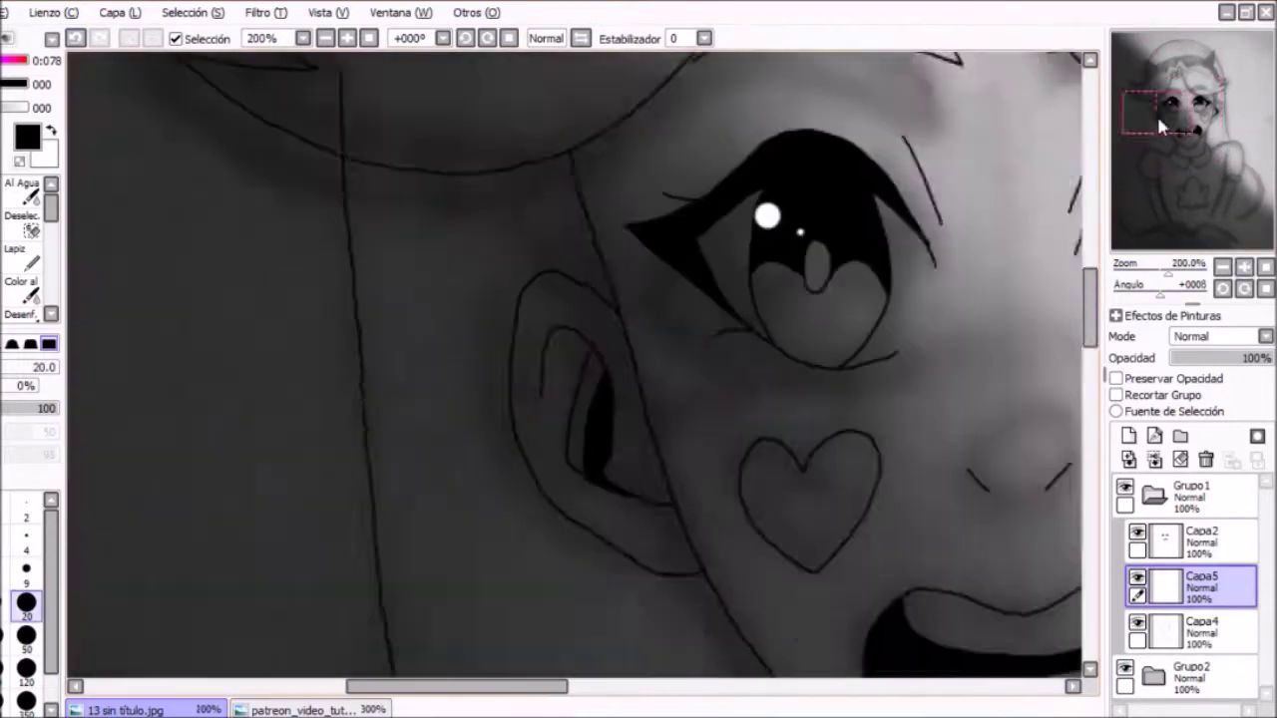
left_click_drag(1156, 112, 1154, 170)
scroll(309, 362, "down", 1)
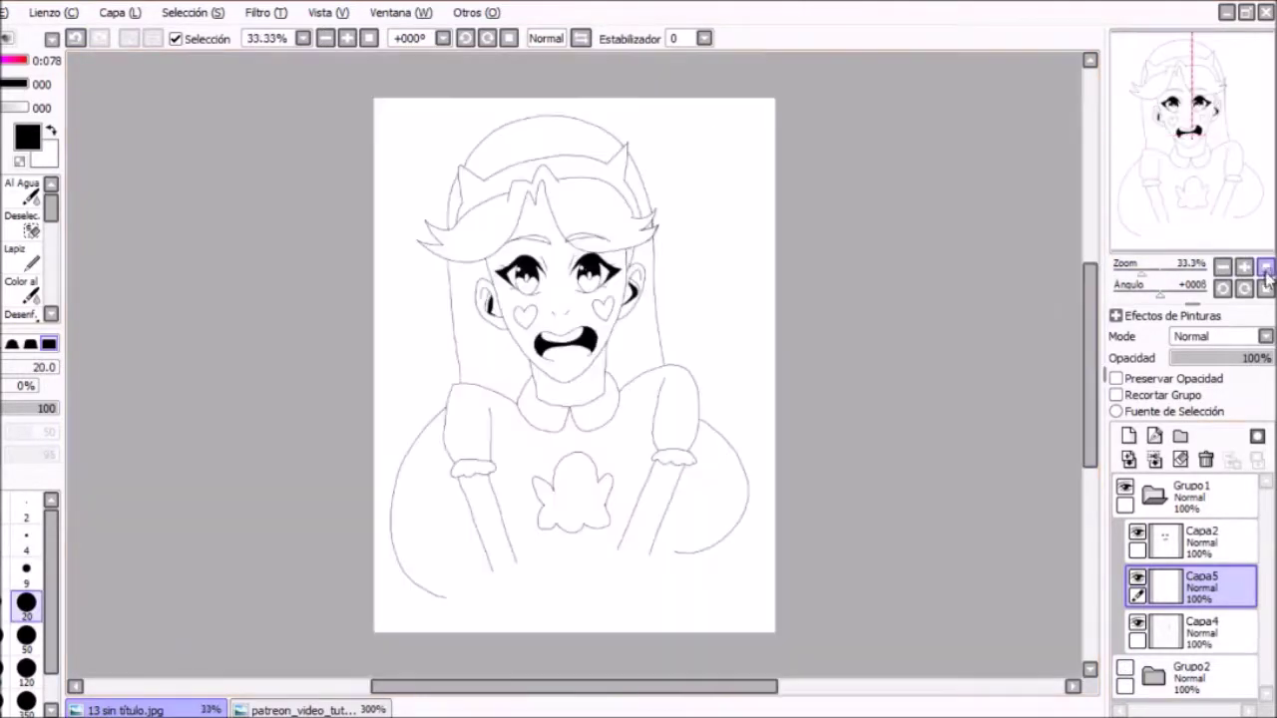
Merge the hair edges into Capa4 and transform the line art by pulling its lower-right corner downward.
key("ctrl+e")
key("ctrl+t")
left_click_drag(750, 599, 755, 624)
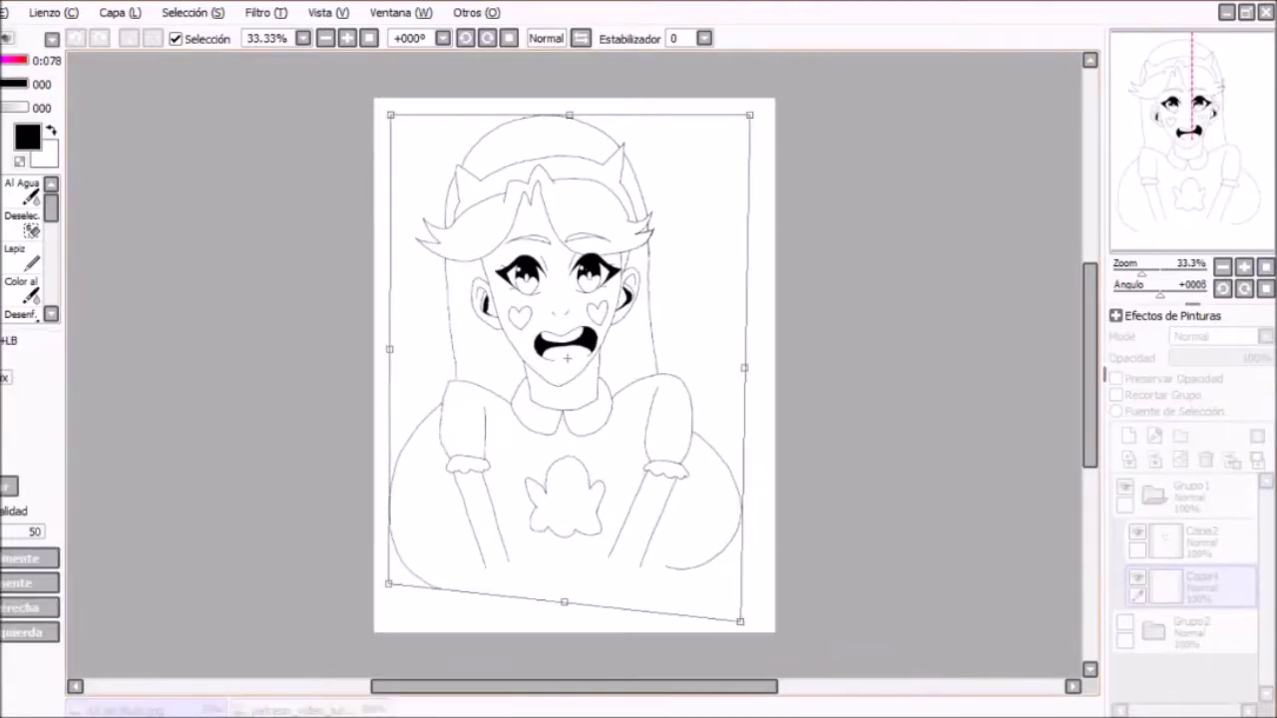
key("Escape")
key("ctrl+z")
Open the Star_Butterfly image as a colour reference and fill the upper and side hair with its yellow on Capa5.
scroll(1215, 121, "up", 3)
left_click_drag(1215, 121, 1212, 92)
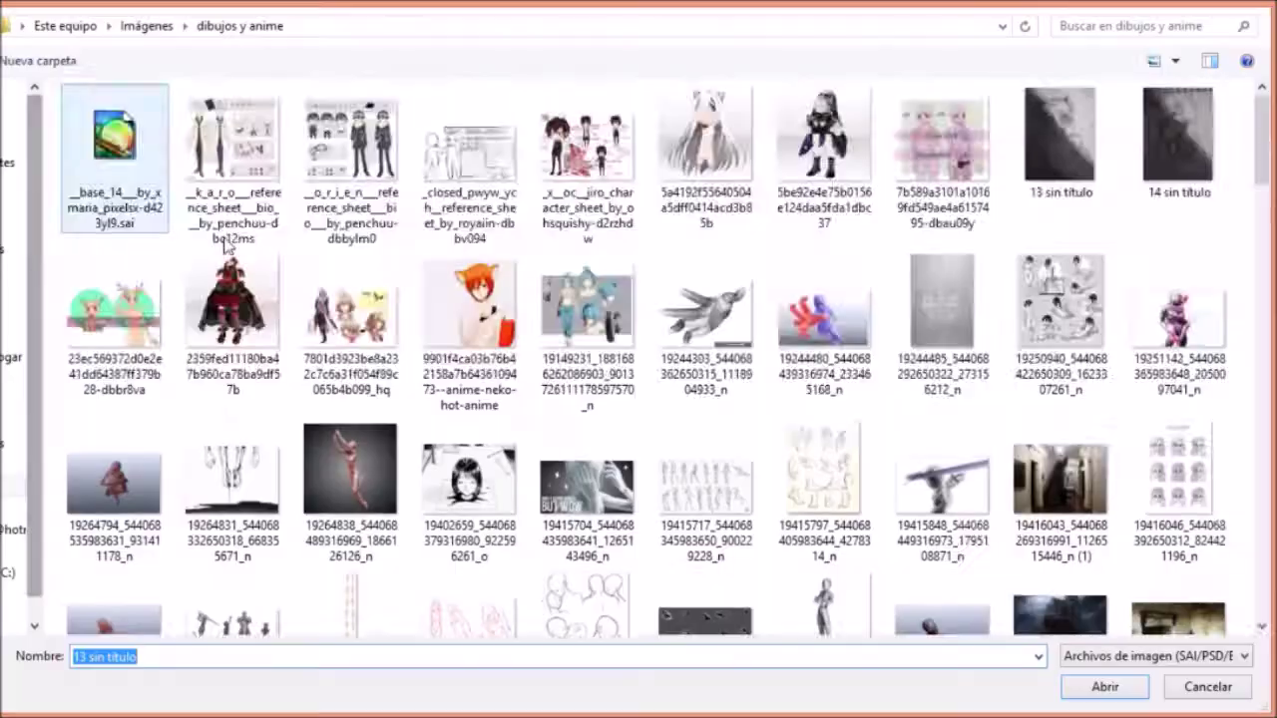
scroll(1255, 394, "down", 10)
scroll(1254, 394, "down", 10)
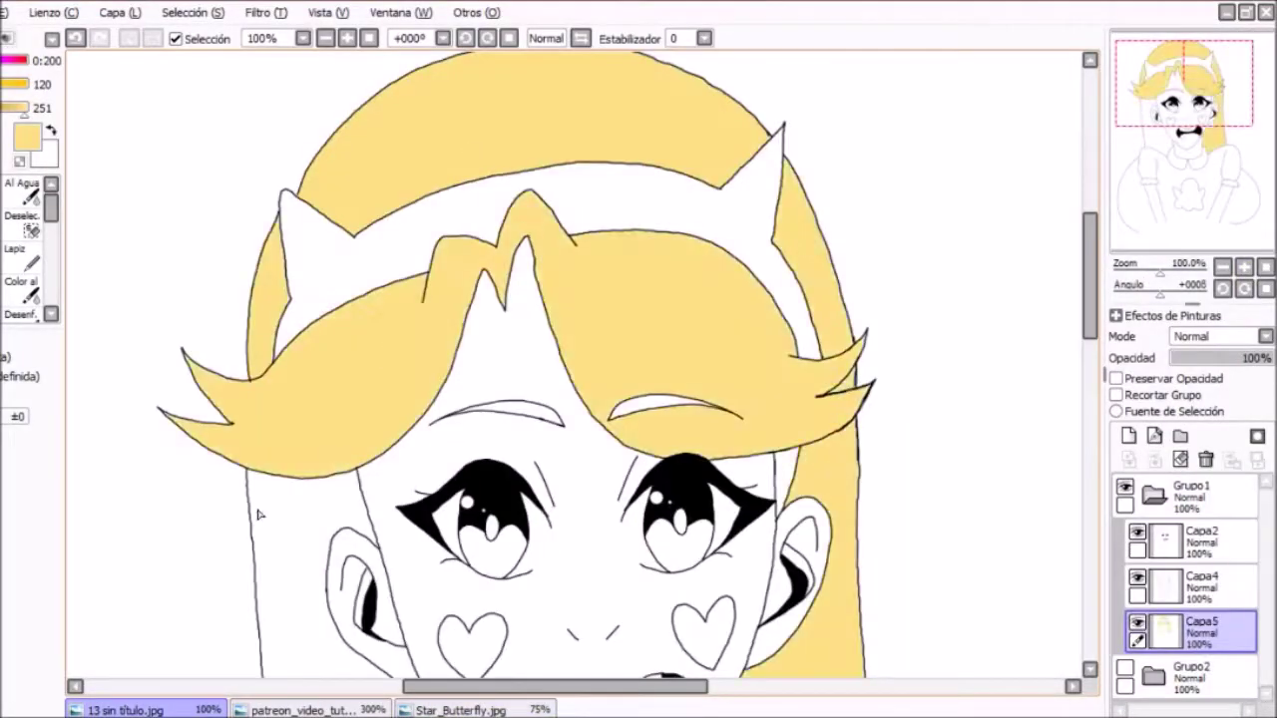
scroll(257, 514, "down", 5)
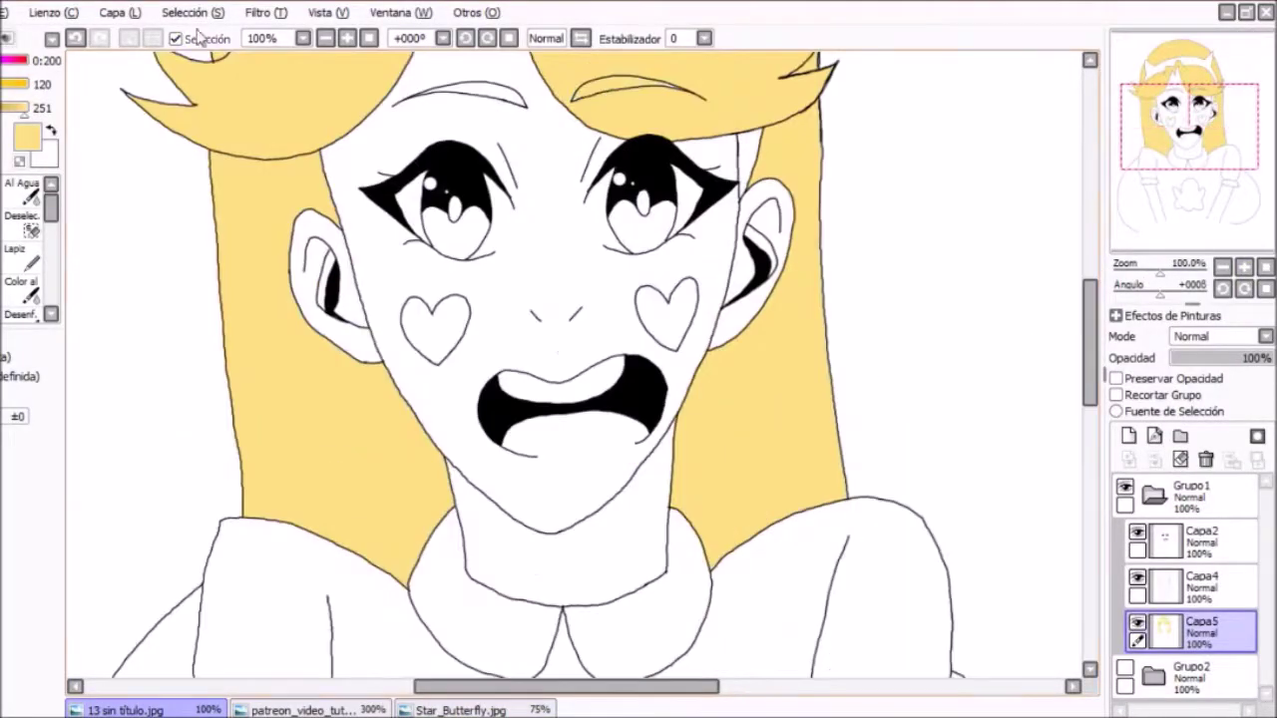
Hide the hair colour layer, move Capa2 beneath Capa4, and select the bangs area over the right eyebrow.
scroll(257, 514, "up", 3)
left_click(1137, 623)
left_click_drag(1162, 539, 1160, 582)
left_click(1162, 542)
left_click(678, 219)
Put the eyebrow and lash parts covered by the bangs on a 25% opacity layer and merge it into Capa2.
left_click(1181, 459)
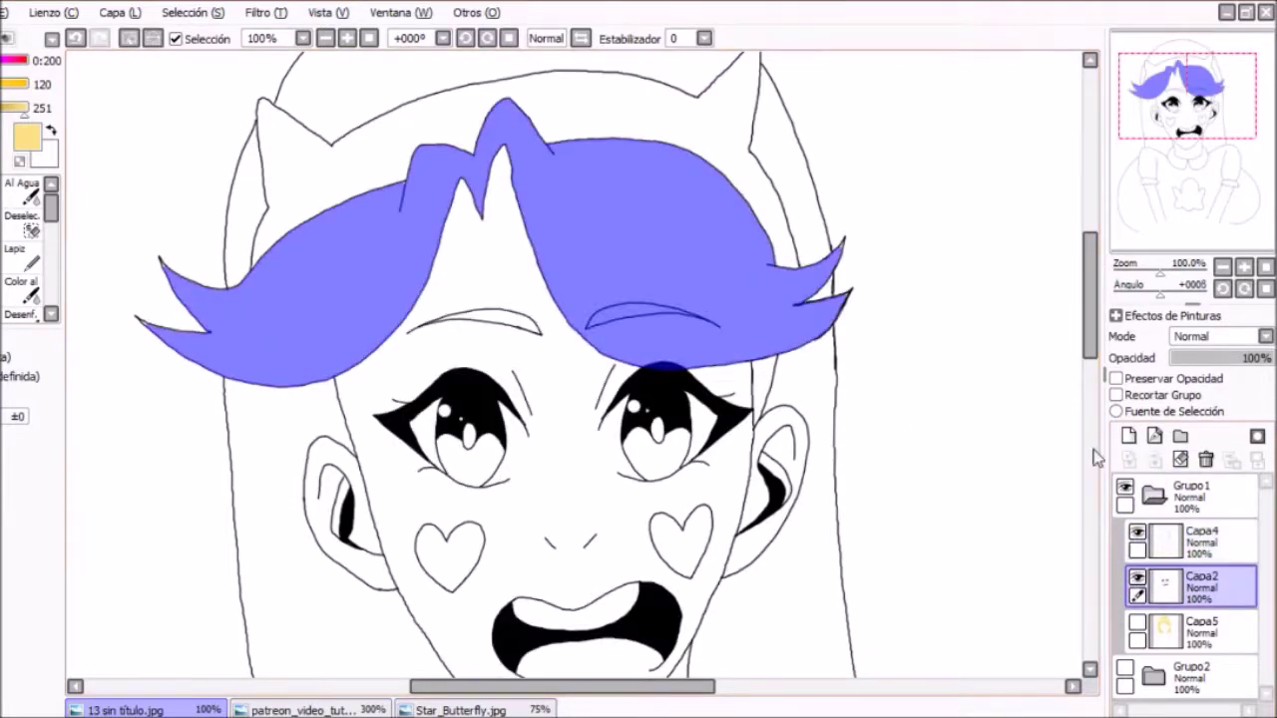
key("ctrl+d")
left_click(1128, 436)
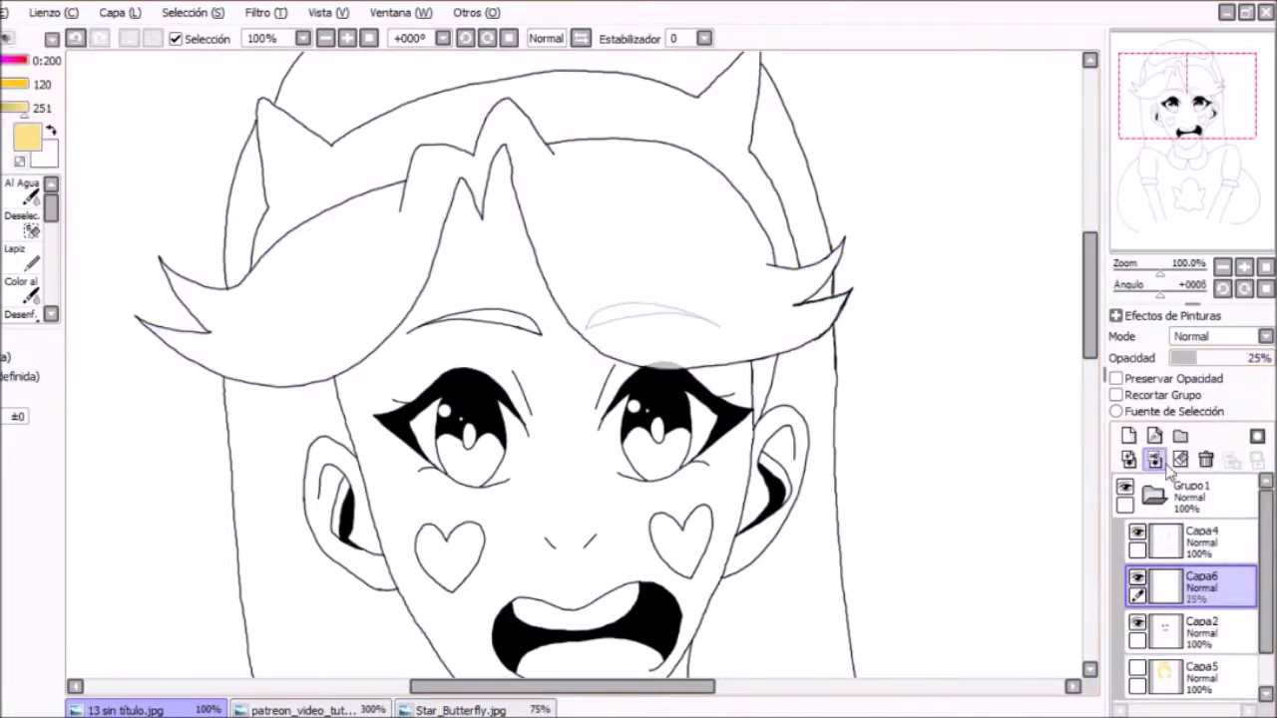
left_click(1154, 459)
Show the hair colour layer and paint the inside of both eyebrows hair yellow on Capa5.
left_click(1244, 267)
left_click(1137, 622)
left_click(1243, 266)
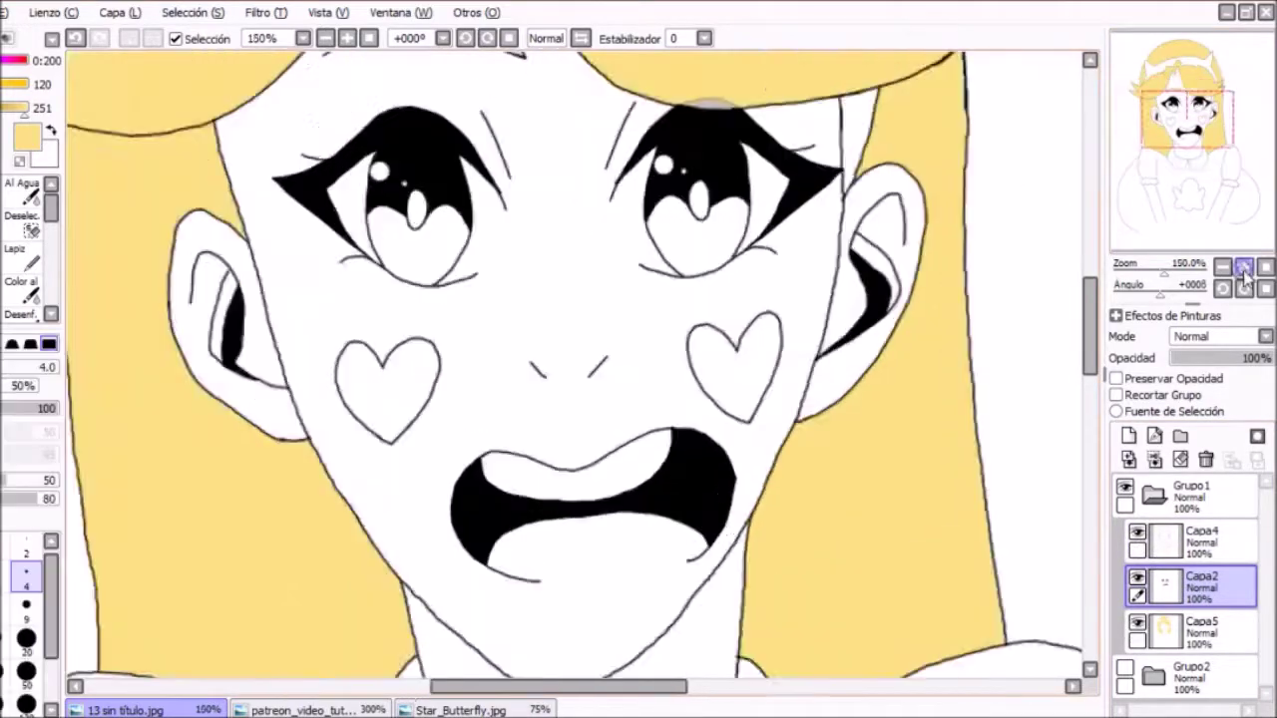
left_click(1244, 266)
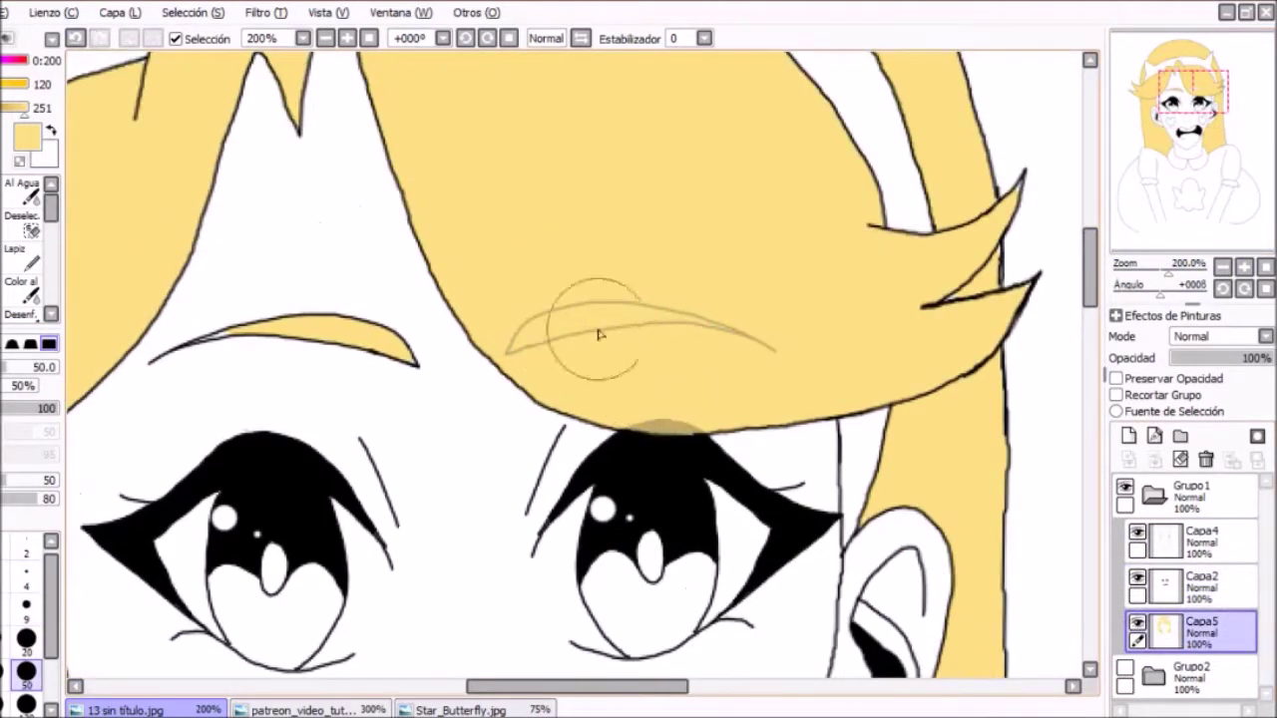
Paint yellow across the open lower ends of the hair behind both arms and fill both lower hair sections.
scroll(667, 427, "down", 3)
scroll(682, 399, "up", 2)
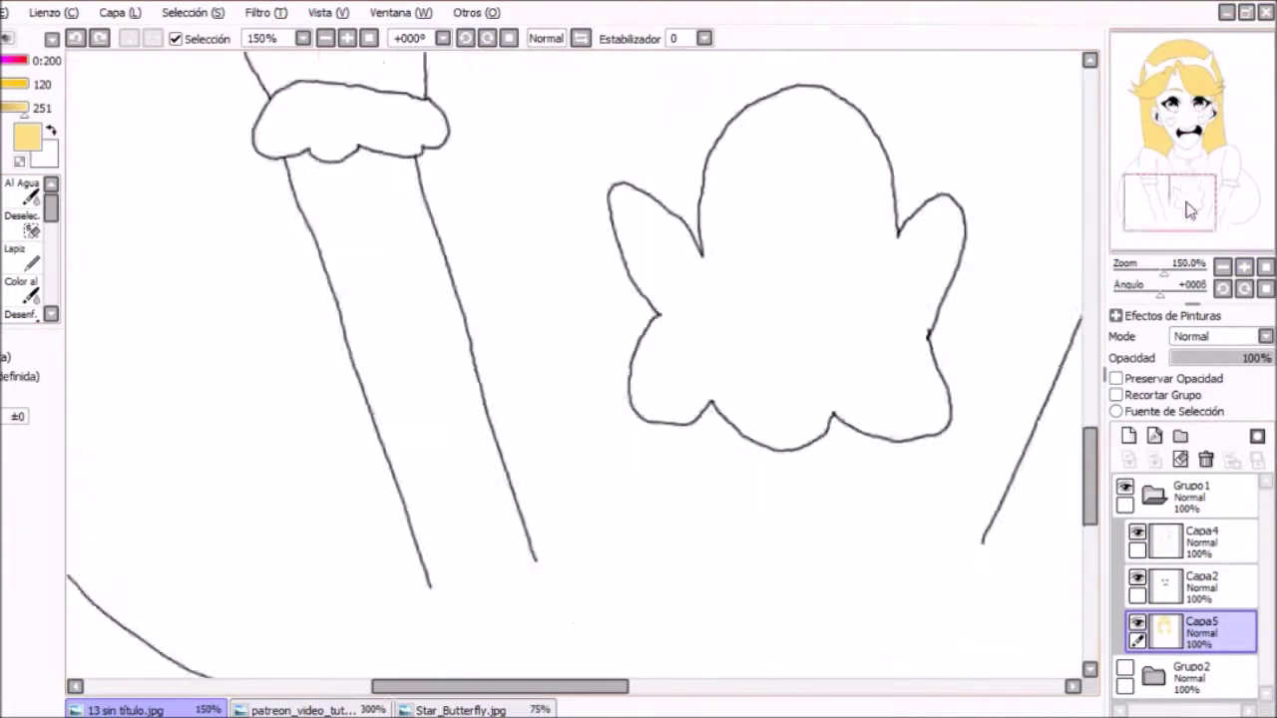
left_click_drag(683, 399, 584, 279)
scroll(621, 151, "up", 2)
mouse_move(838, 379)
left_mouse_down()
mouse_move(784, 430)
mouse_move(769, 478)
left_mouse_up()
left_click(1132, 236)
mouse_move(888, 249)
left_mouse_down()
mouse_move(519, 468)
mouse_move(898, 249)
left_mouse_up()
key("ctrl+z")
scroll(1124, 256, "down", 3)
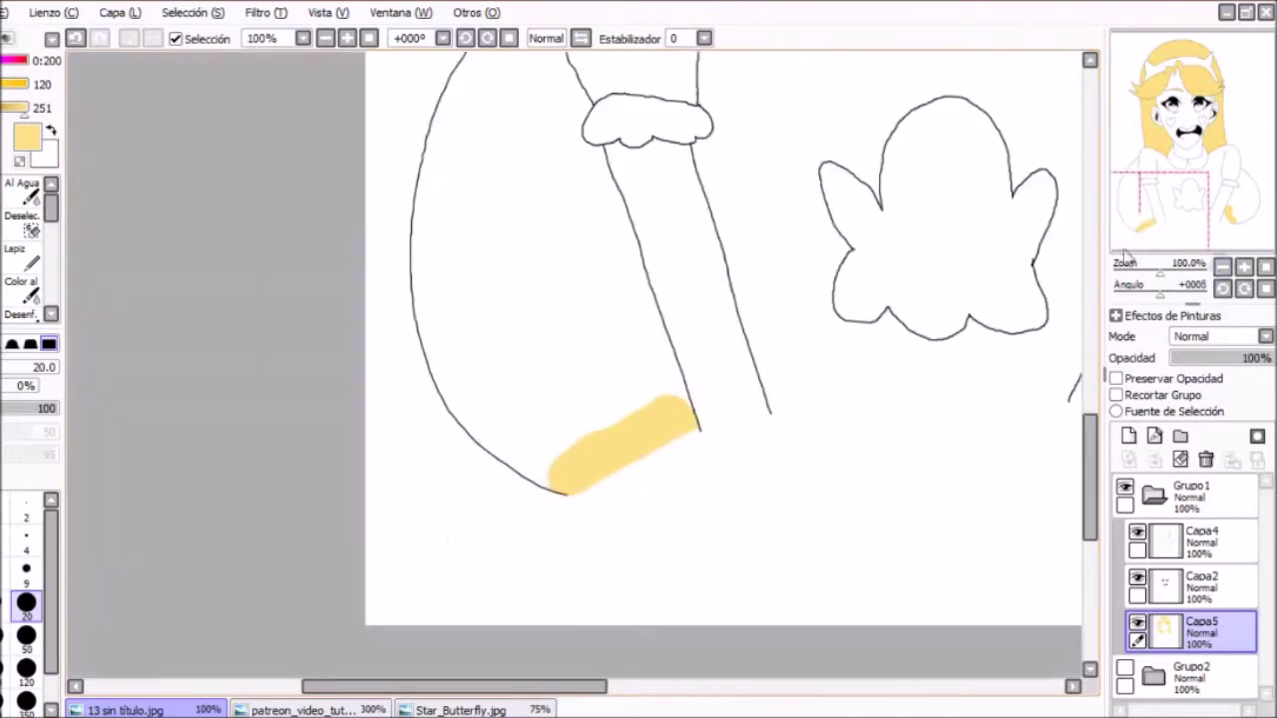
scroll(1124, 256, "down", 3)
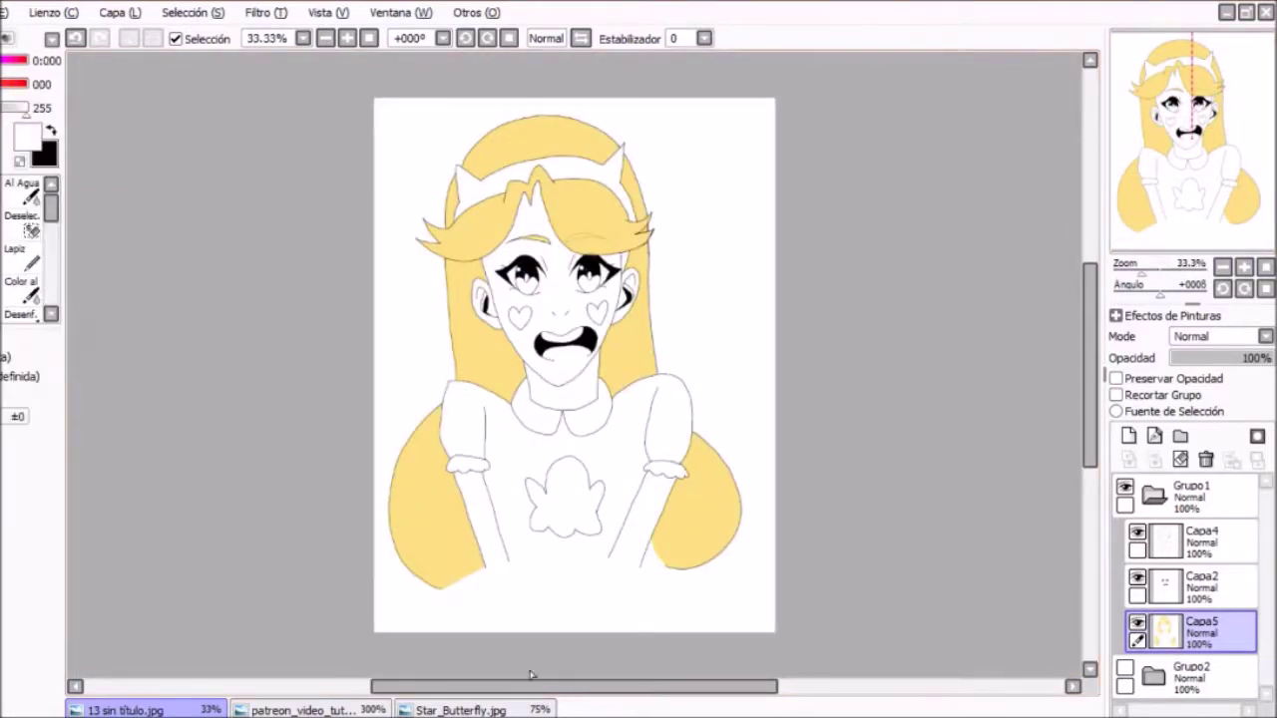
Close the patreon_video_tut reference image and return to the drawing 13 sin título.jpg.
left_click(299, 710)
key("ctrl+w")
left_click(655, 430)
left_click(125, 710)
Create layer Capa6 beneath the hair colour and fill the face and ears with a light skin tone.
left_click(1175, 621)
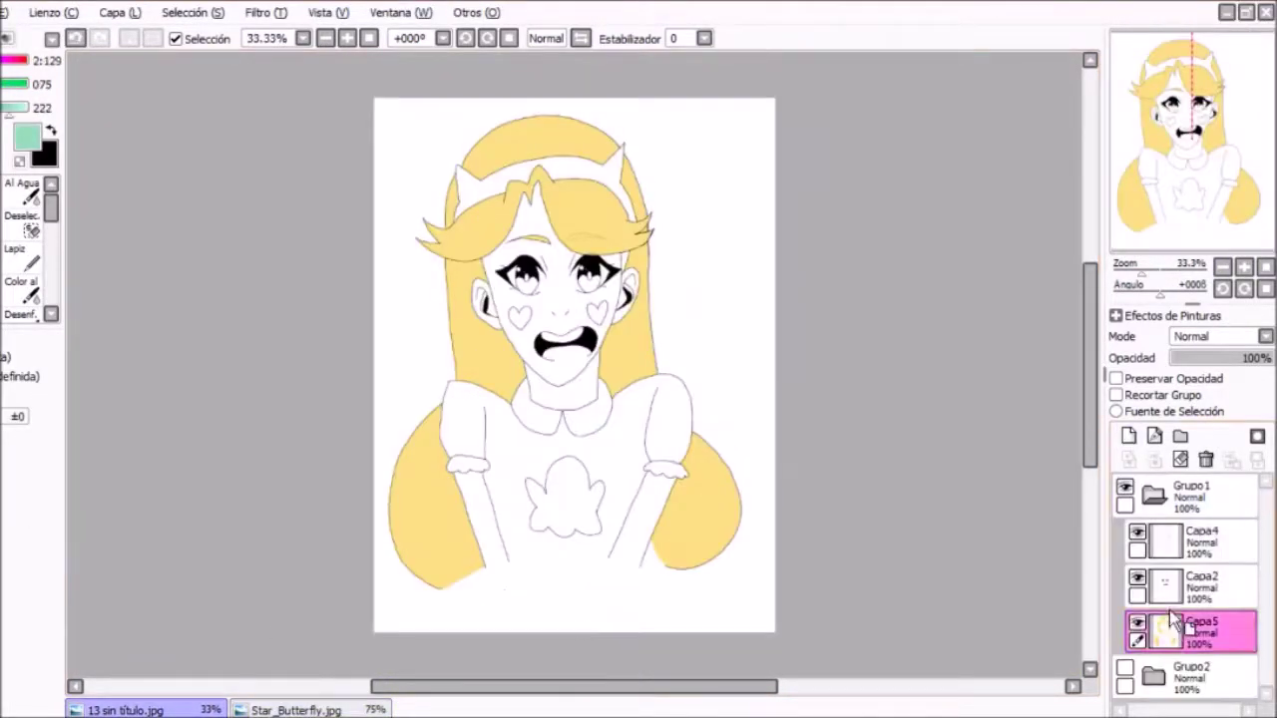
left_click(1128, 436)
left_click(558, 329)
scroll(559, 329, "up", 3)
left_click(743, 339)
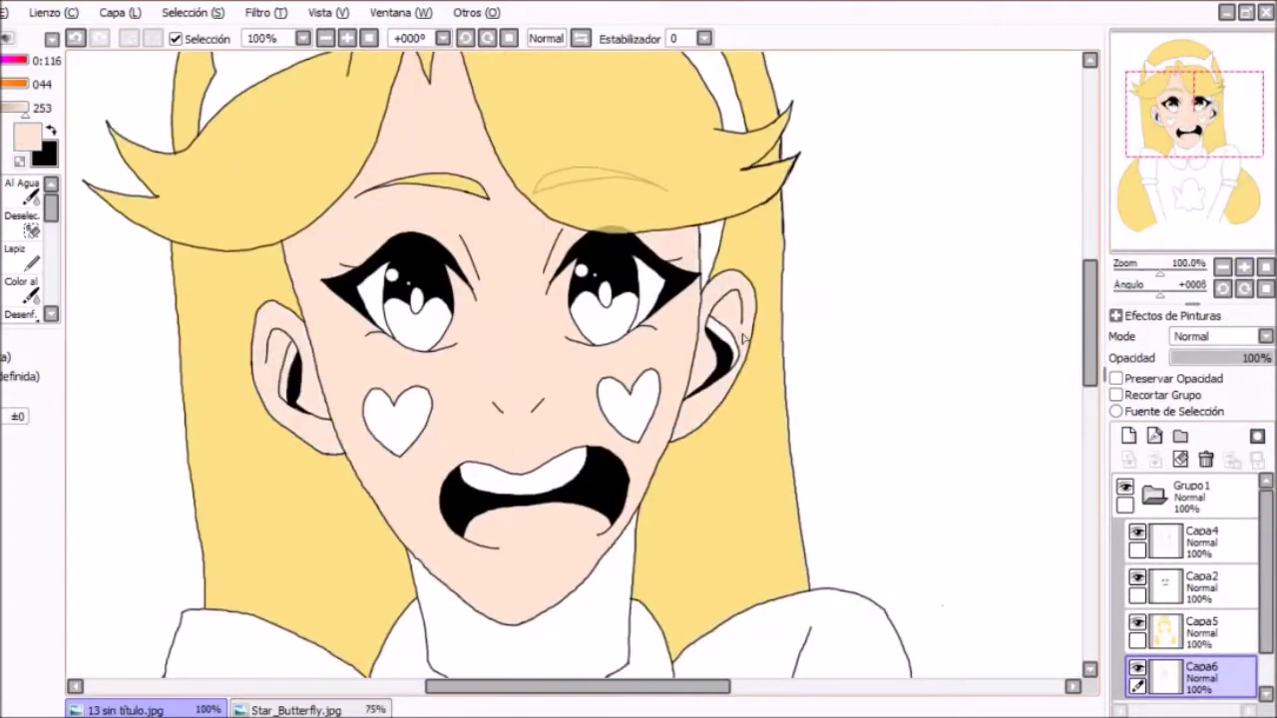
Paint skin tone across the open lower ends of both forearms on Capa6.
key("b")
scroll(265, 369, "up", 2)
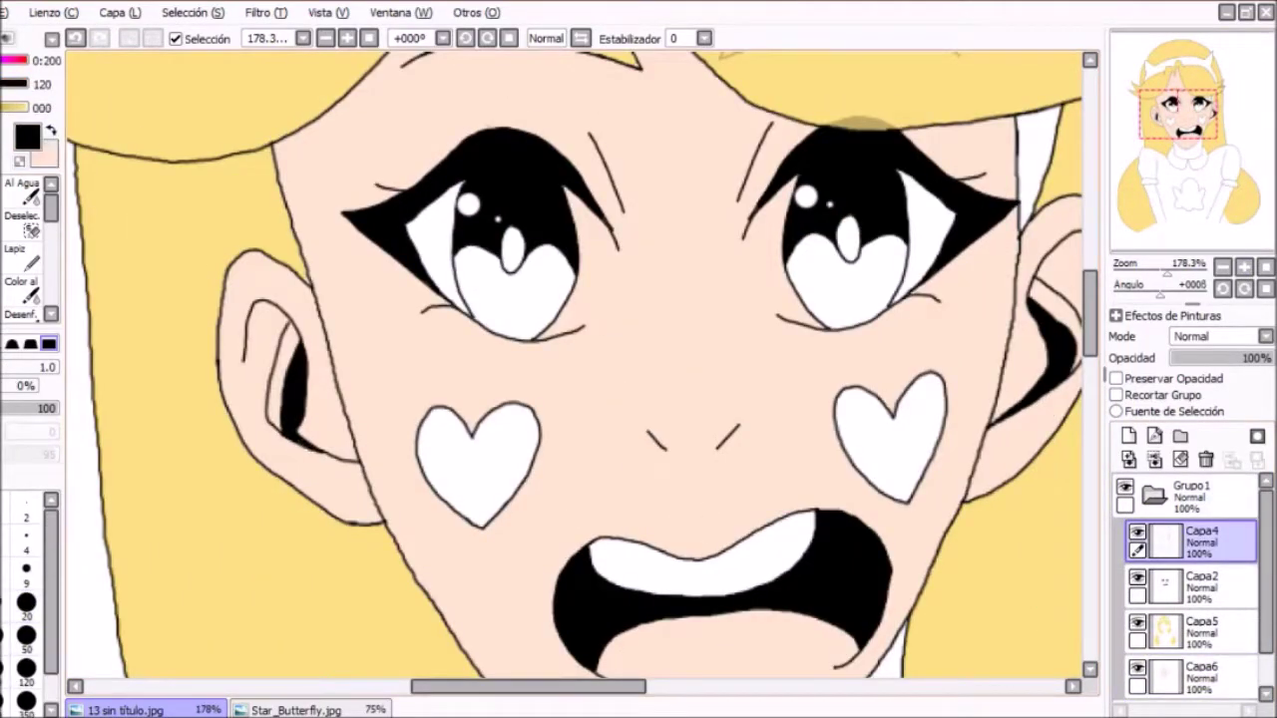
key("x")
scroll(690, 313, "down", 3)
scroll(689, 314, "up", 3)
left_click(1204, 206)
left_click(1187, 679)
left_click_drag(638, 330, 761, 379)
left_click(1155, 221)
left_click_drag(628, 342, 718, 339)
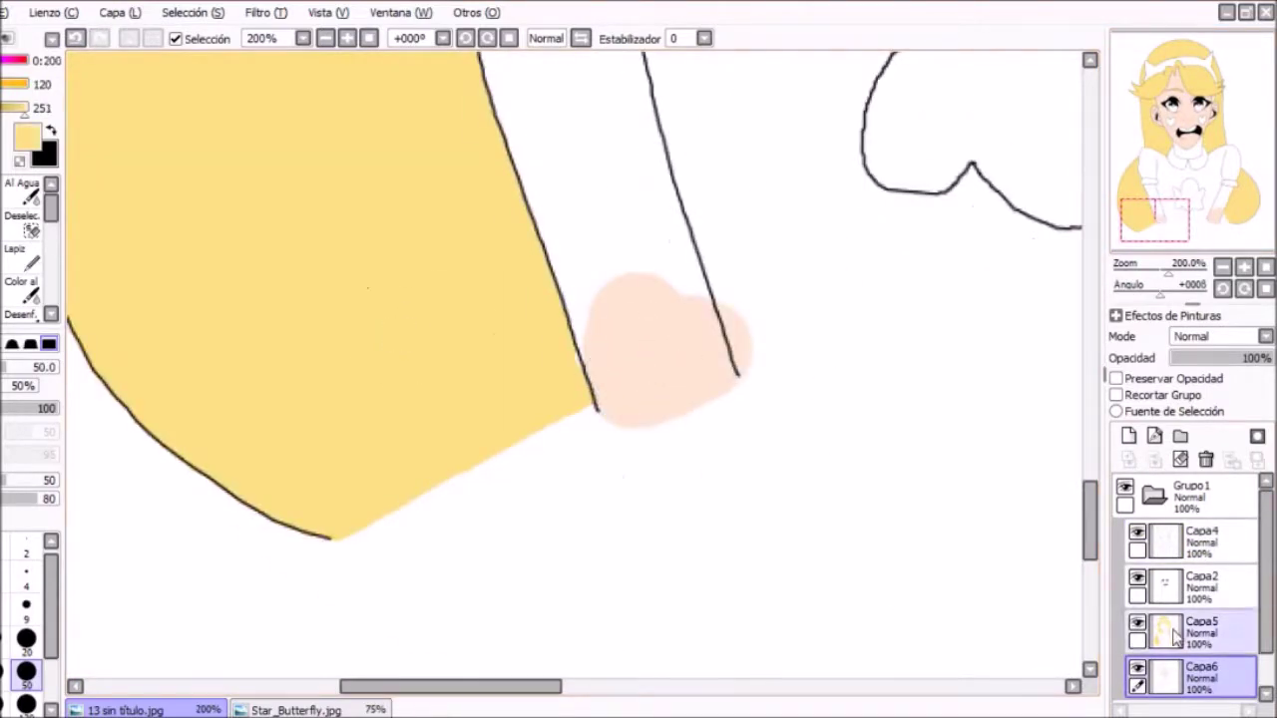
Fill both forearms and the neck with the light skin tone on Capa6.
left_click(598, 200)
left_click(76, 38)
left_click(1204, 189)
left_click(1200, 212)
key("b")
left_click(1165, 210)
left_click(1179, 575)
left_click(1223, 266)
left_click(1187, 150)
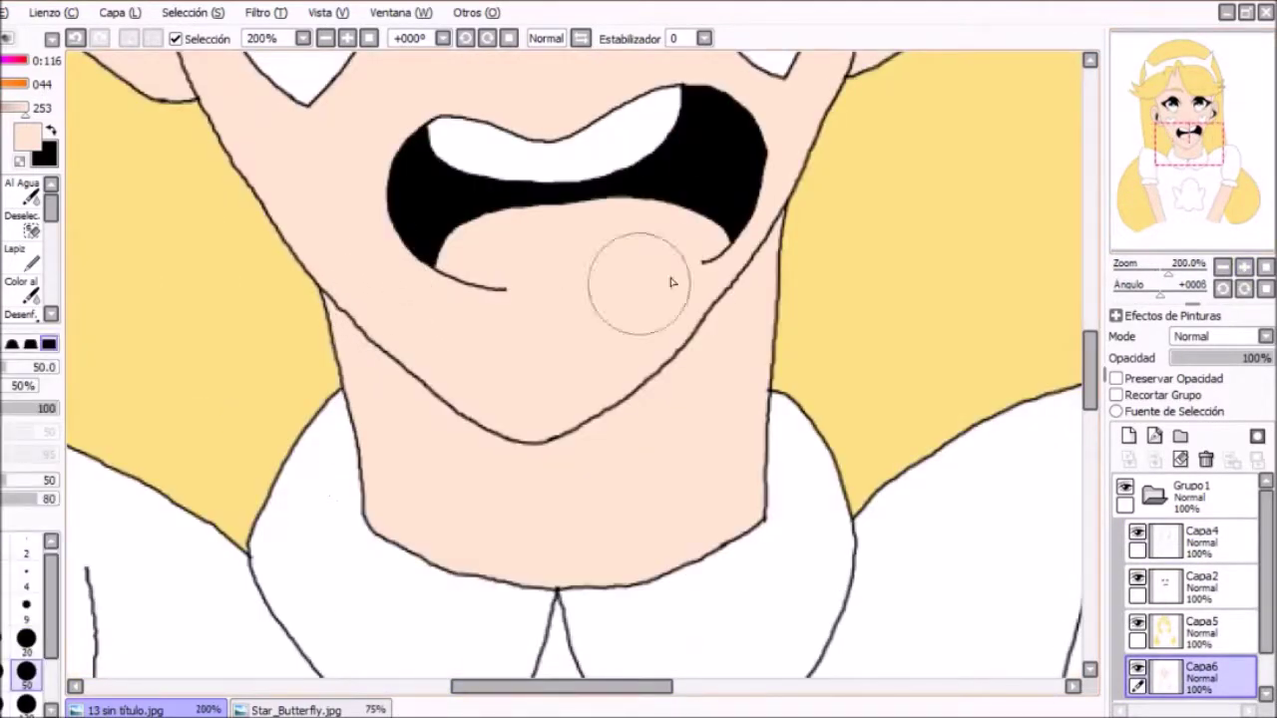
Paint the inside of both eyes off-white on new layer Capa7 with a size 9 brush, using the reference colour.
left_click(1092, 86)
left_click(295, 709)
left_click(125, 709)
left_click(26, 605)
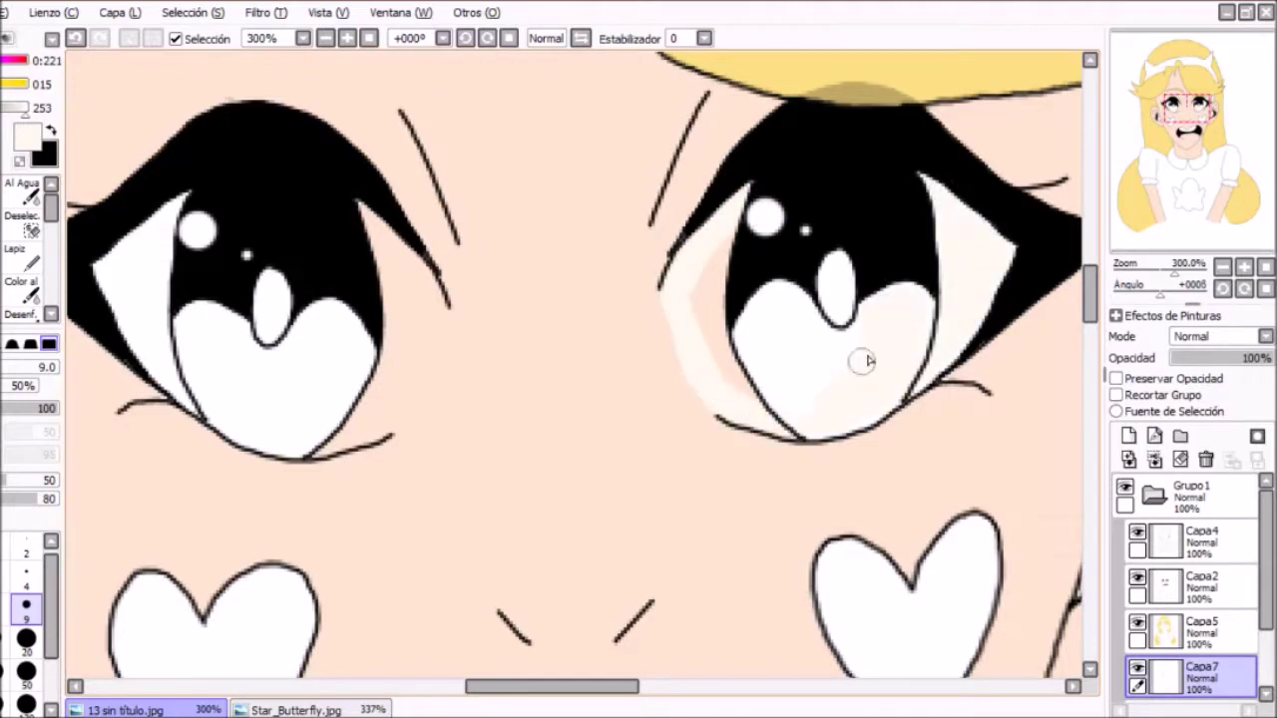
scroll(721, 246, "left", 5)
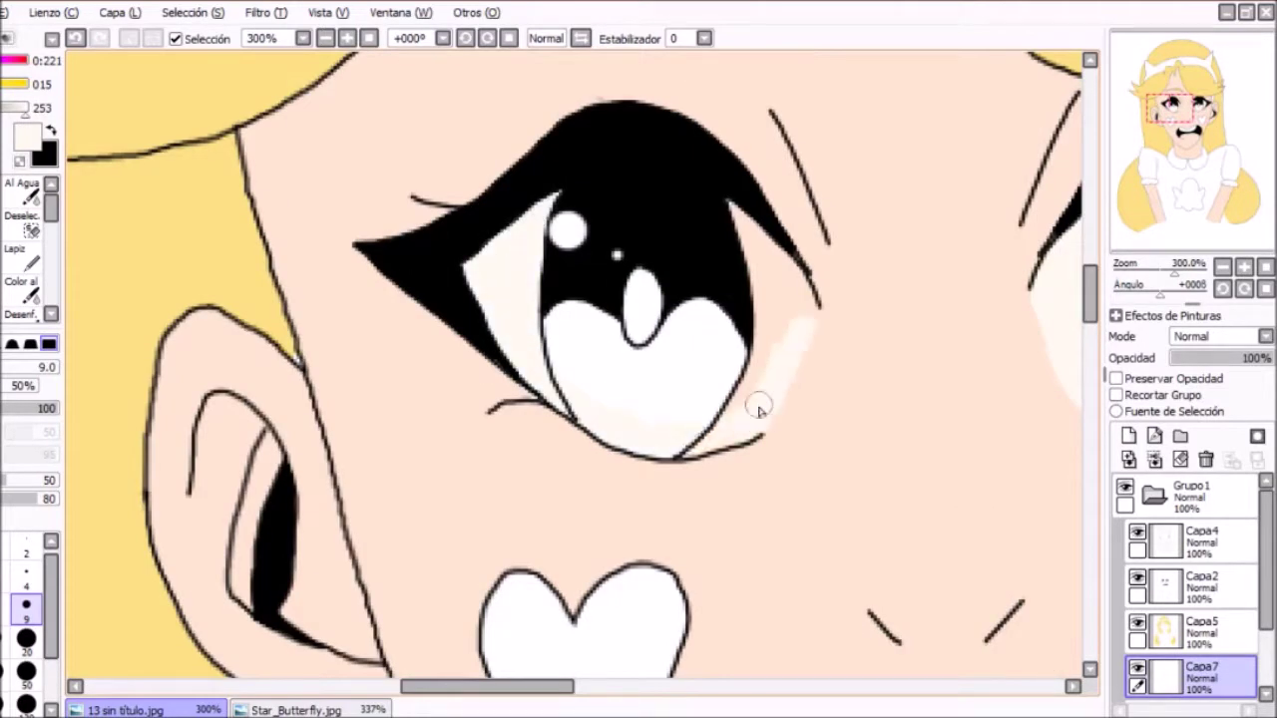
key("minus")
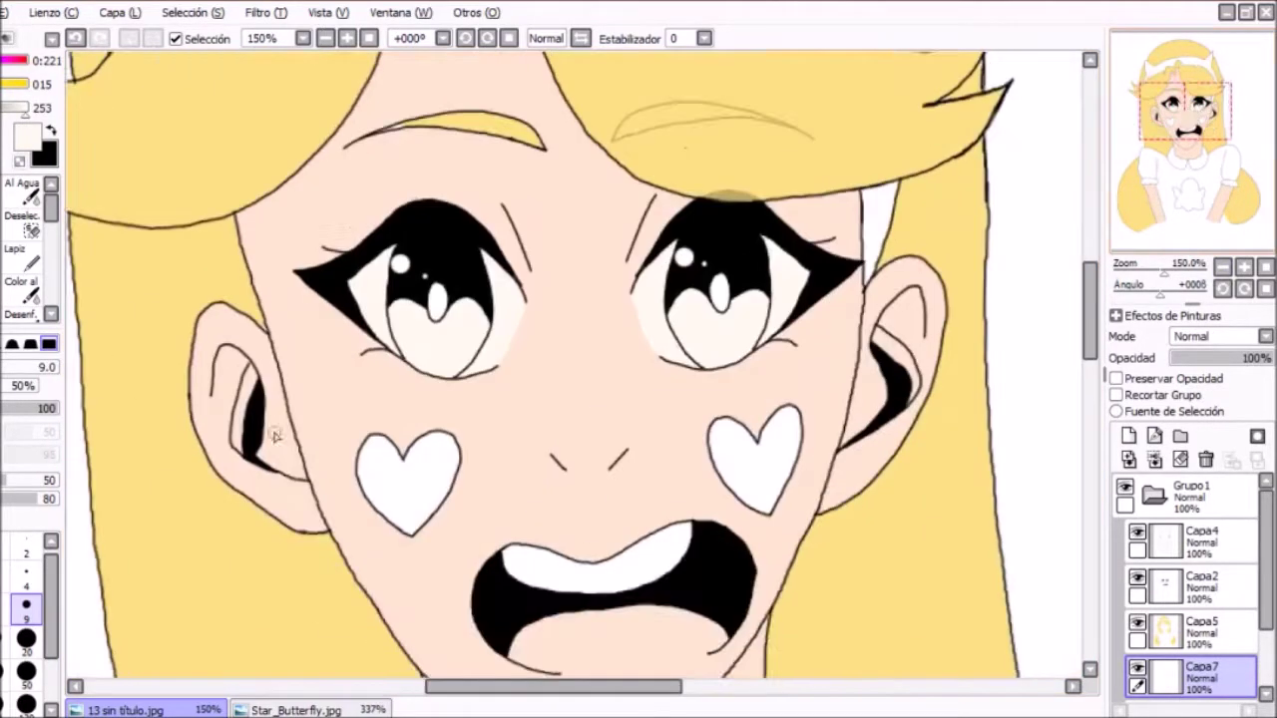
Fill both cheek hearts with pink from the Star_Butterfly reference on new layer Capa8.
left_click(295, 709)
left_click(125, 710)
left_click(755, 460)
left_click(407, 479)
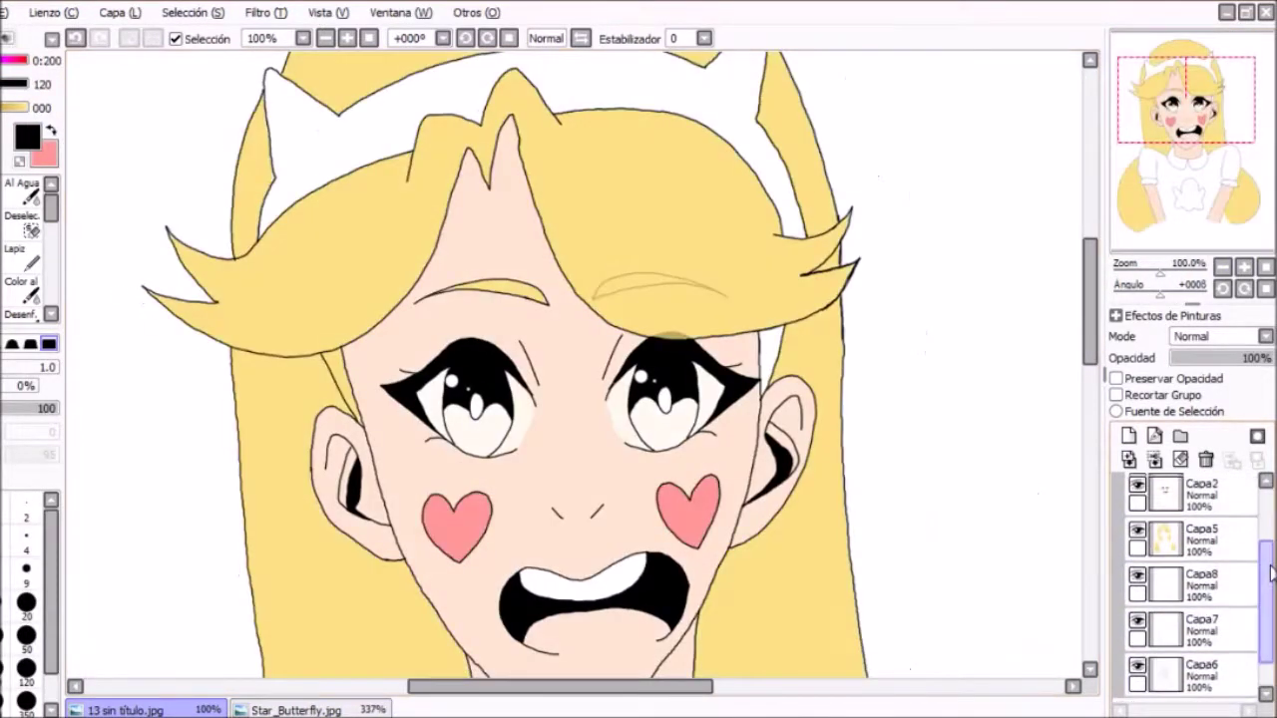
Remove the hair yellow from the sliver beside the left ear and colour the slivers by both ears magenta on Capa9.
left_click(1140, 543)
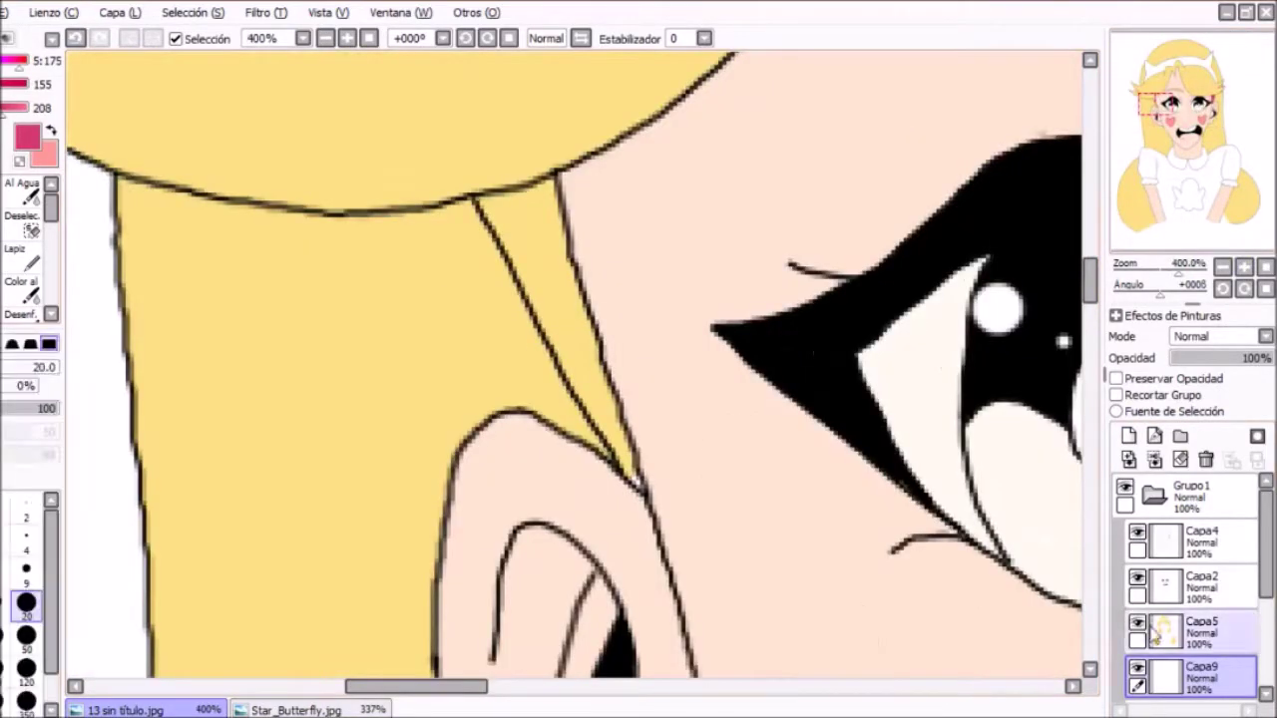
left_click_drag(639, 468, 528, 215)
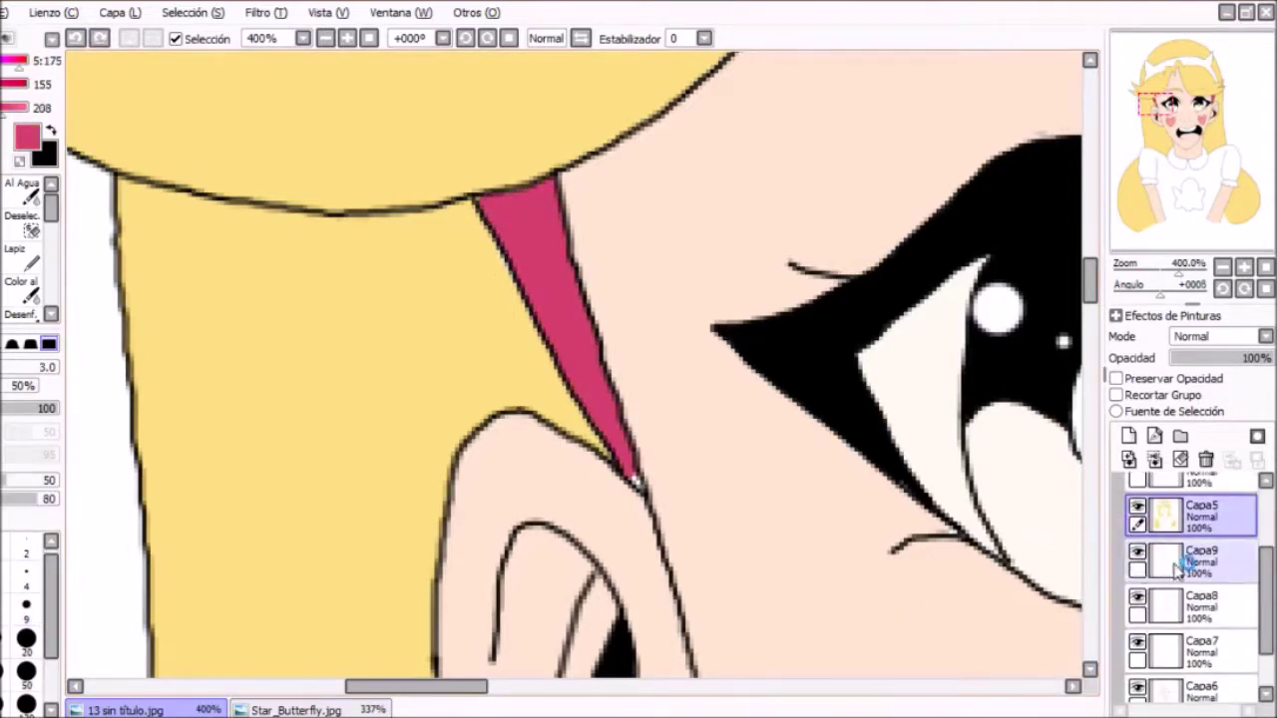
left_click(1177, 564)
key("h")
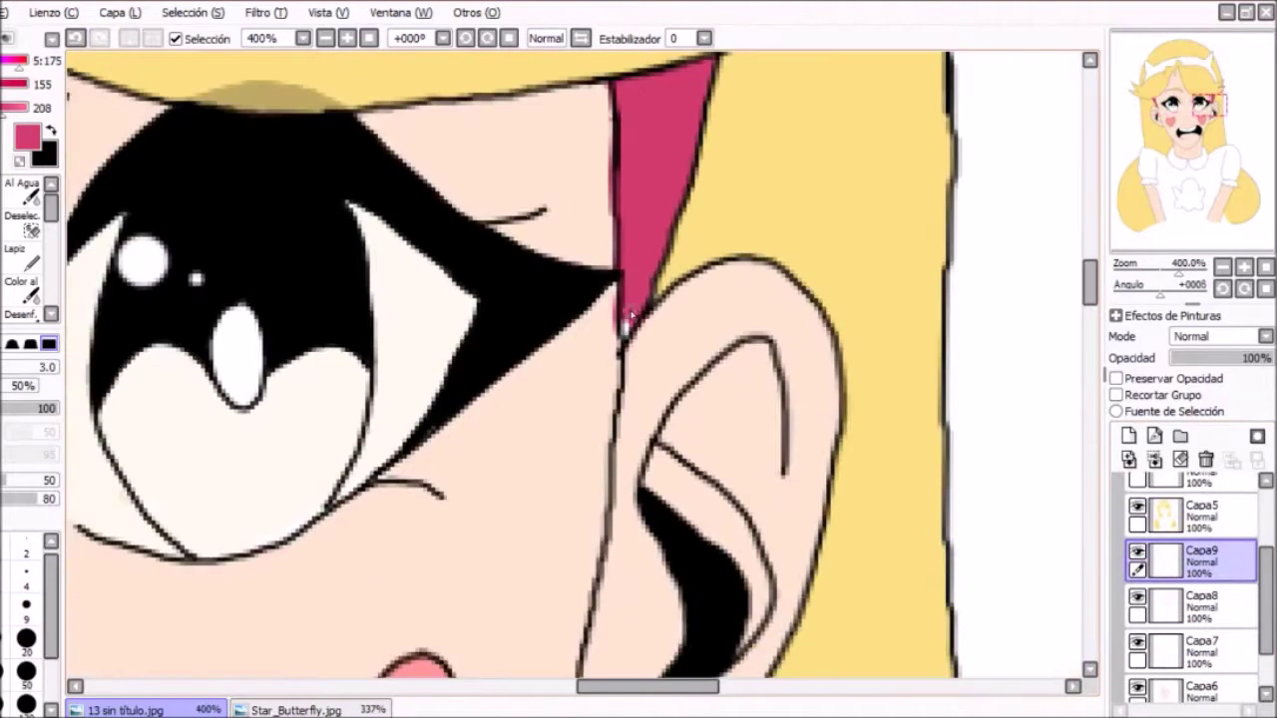
Fill the horned headband with magenta on Capa9.
key("h")
scroll(798, 349, "down", 3)
left_click(1137, 506)
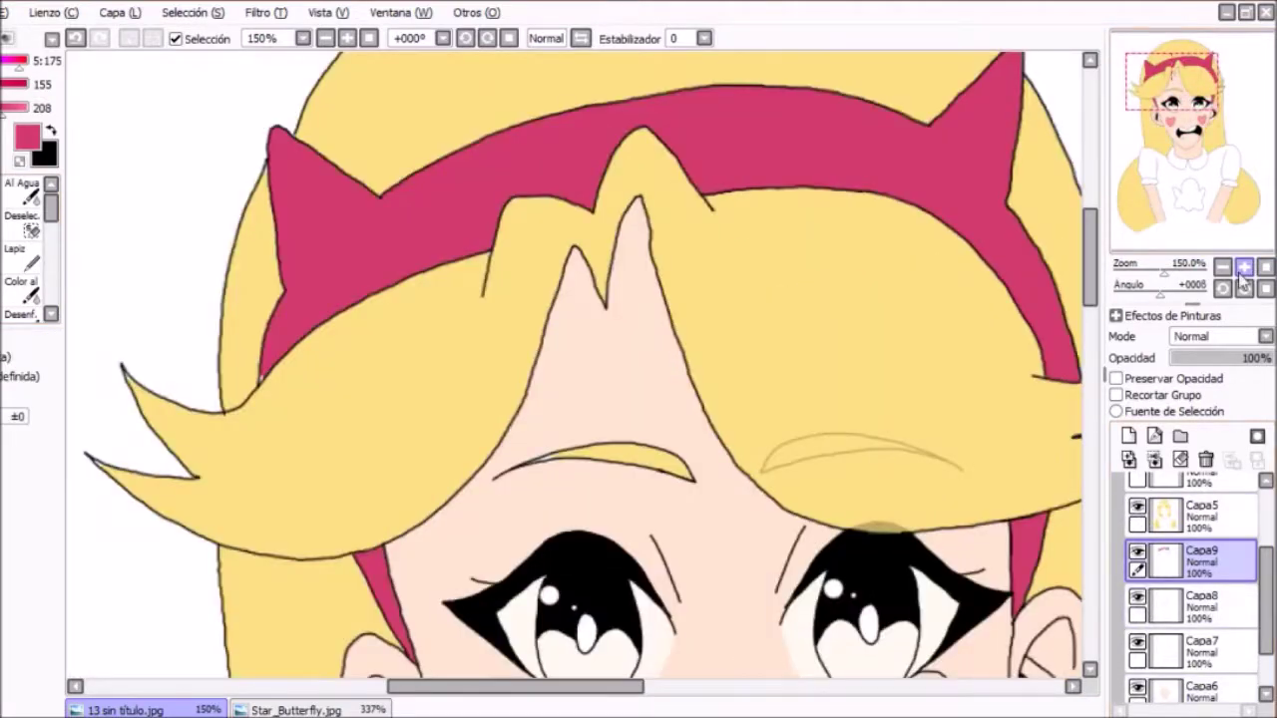
Draw a jagged black hairline across the forehead gaps between the bangs on Capa4.
scroll(558, 349, "up", 4)
left_click(1167, 541)
left_click(51, 130)
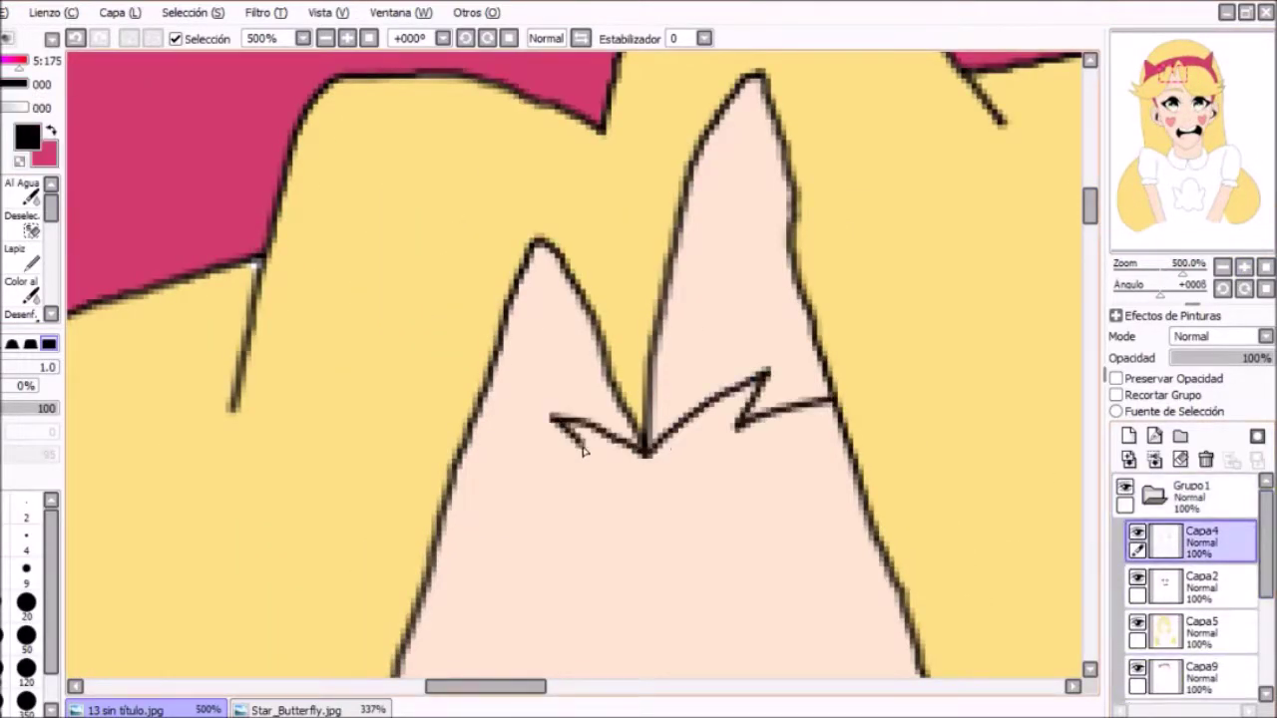
Fill the bangs above the jagged hairline with the hair yellow on Capa5.
left_click(130, 656, "alt")
left_click(1187, 628)
scroll(1187, 579, "down", 2)
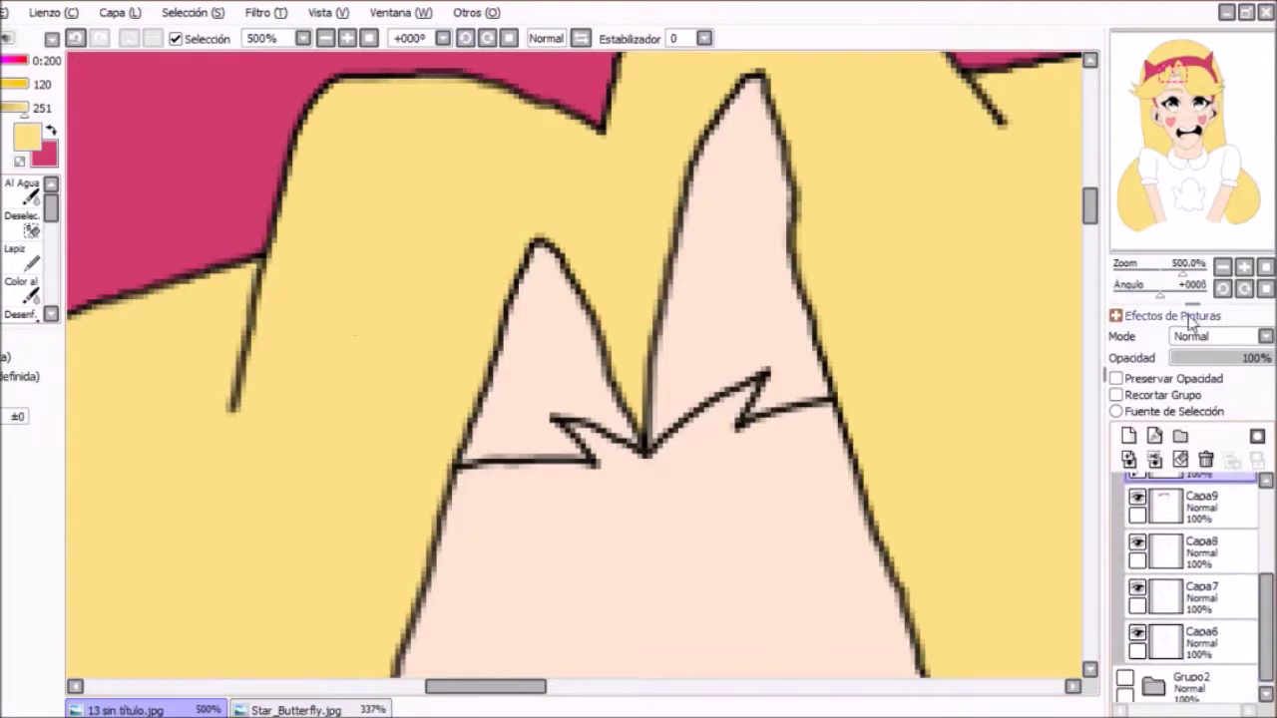
left_click(1137, 561)
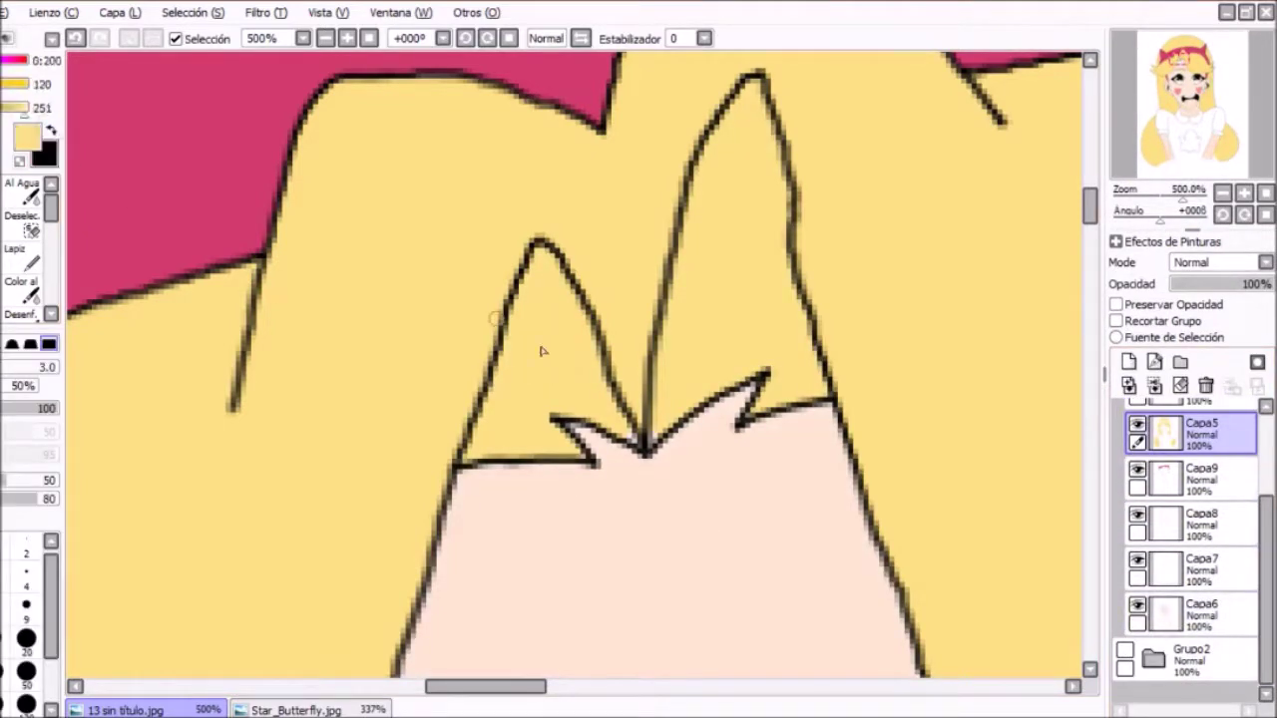
Touch up the magenta headband end beside the right hair tips on Capa9.
left_click(1180, 61)
left_click(1187, 478)
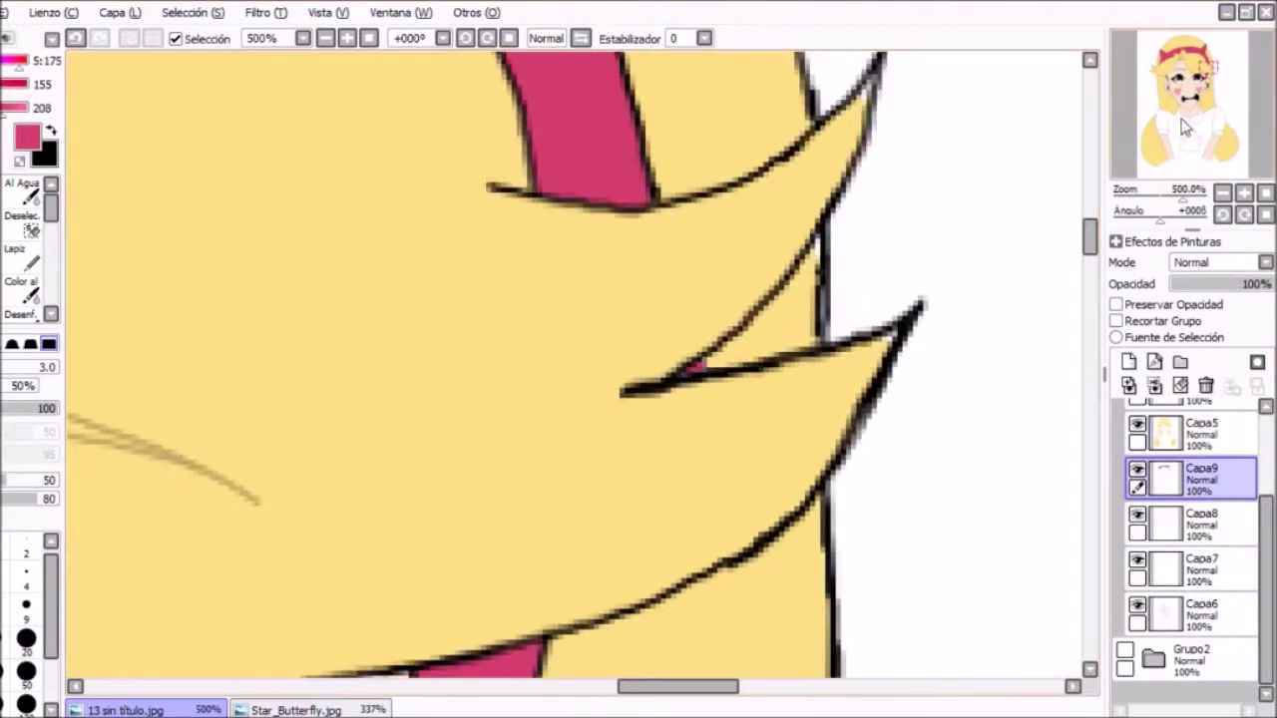
left_click(1154, 60)
left_click(1209, 69)
Touch up the hair yellow in the pointed tips on both sides of the head on Capa5.
left_click(1197, 434)
scroll(377, 439, "down", 2)
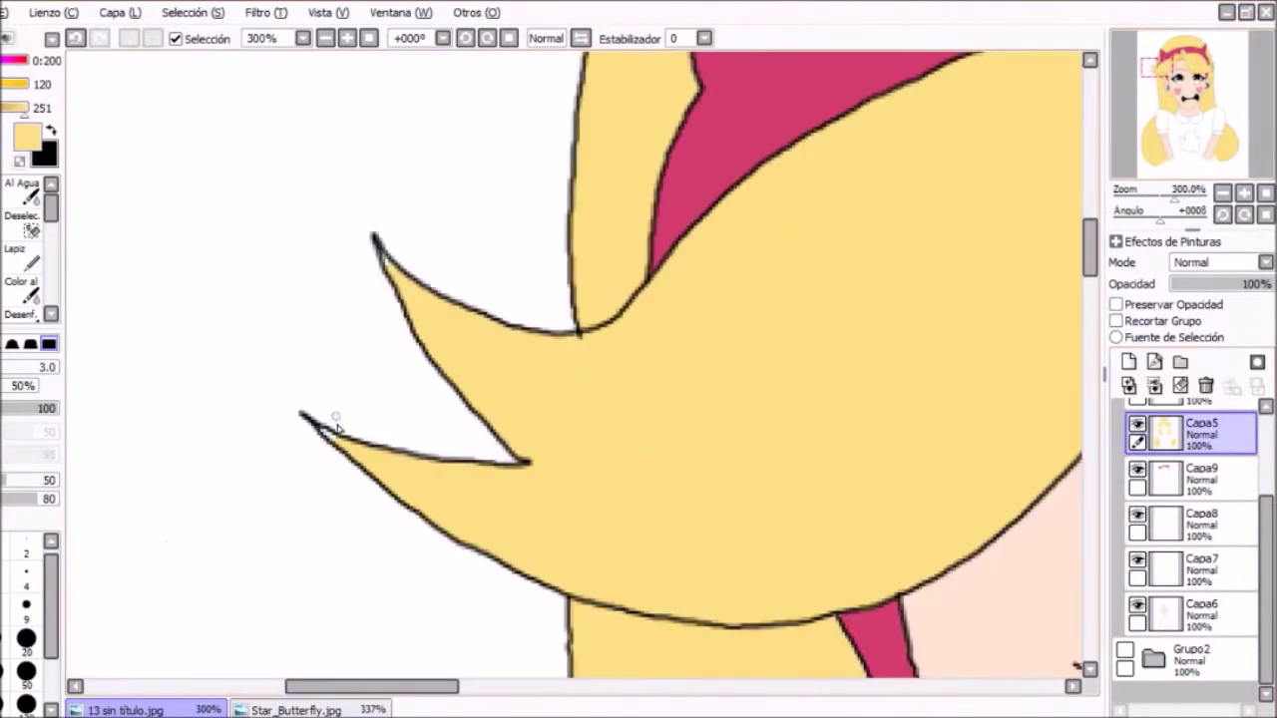
scroll(558, 286, "up", 2)
left_click_drag(476, 698, 703, 693)
scroll(876, 275, "down", 1)
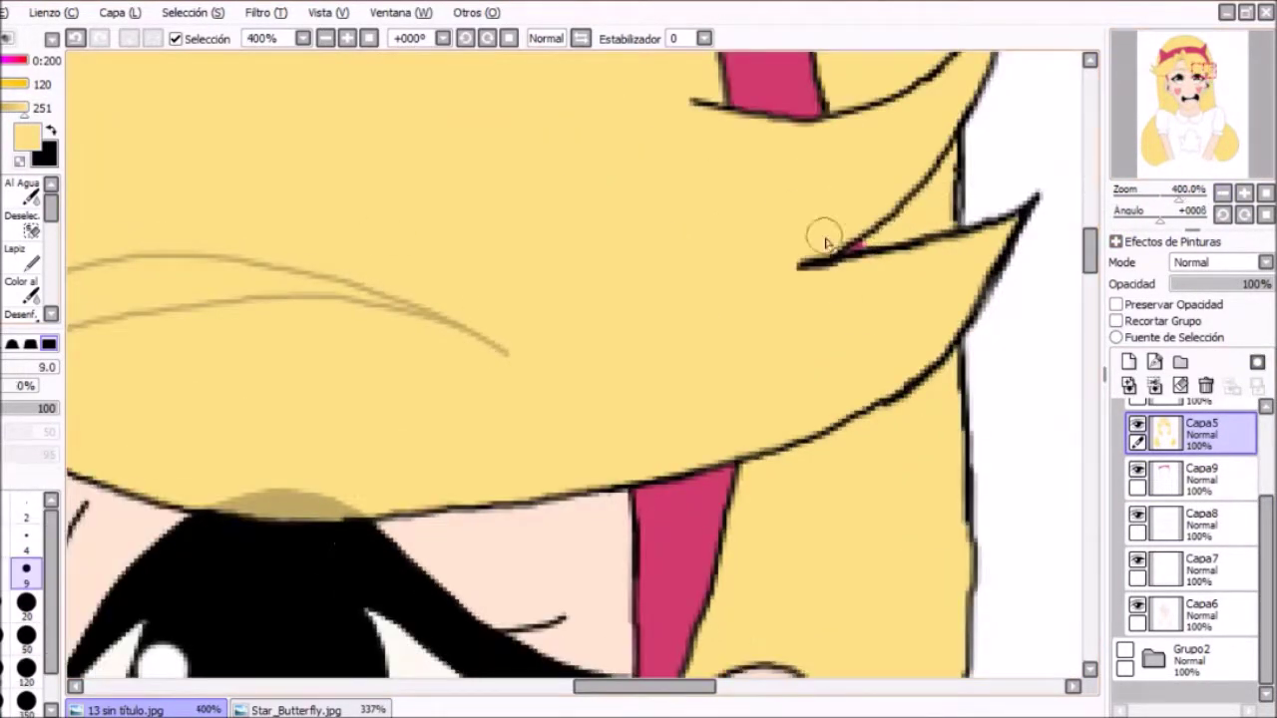
scroll(825, 243, "up", 2)
left_click(74, 38)
Fill both irises with light blue on new layer Capa10 and the dress emblem with pink on Capa11.
scroll(199, 399, "down", 4)
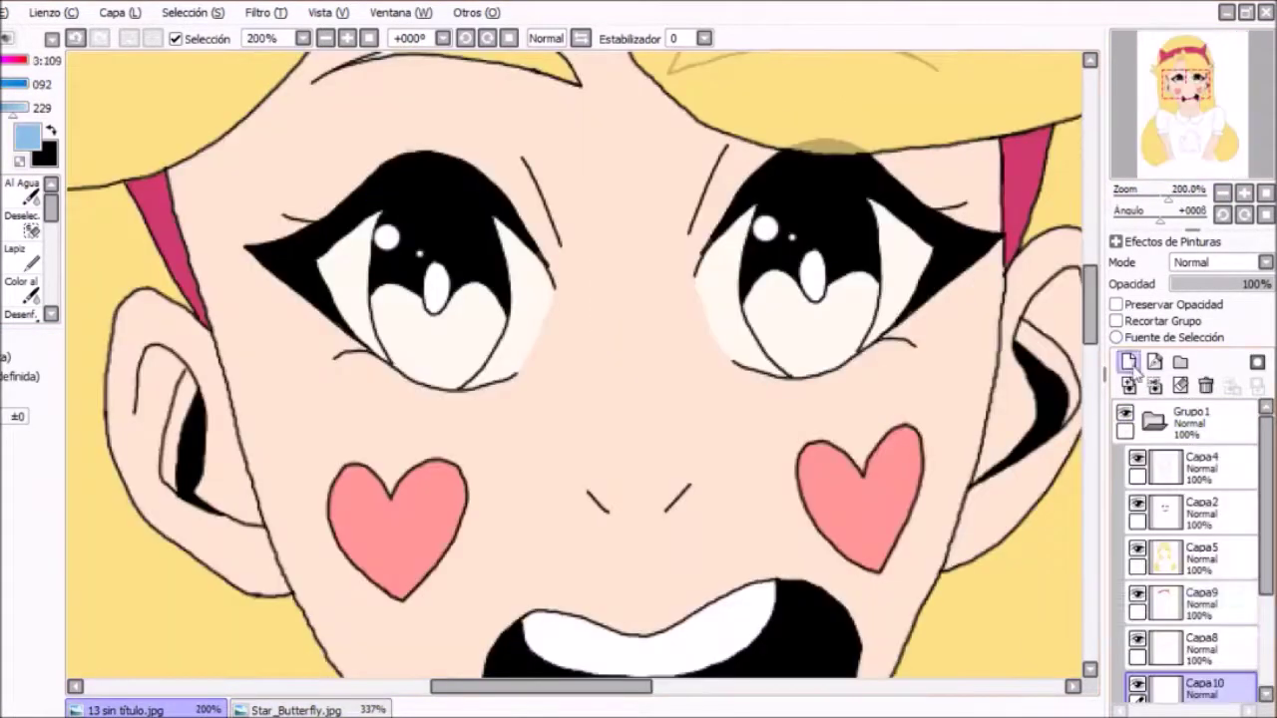
scroll(205, 379, "up", 2)
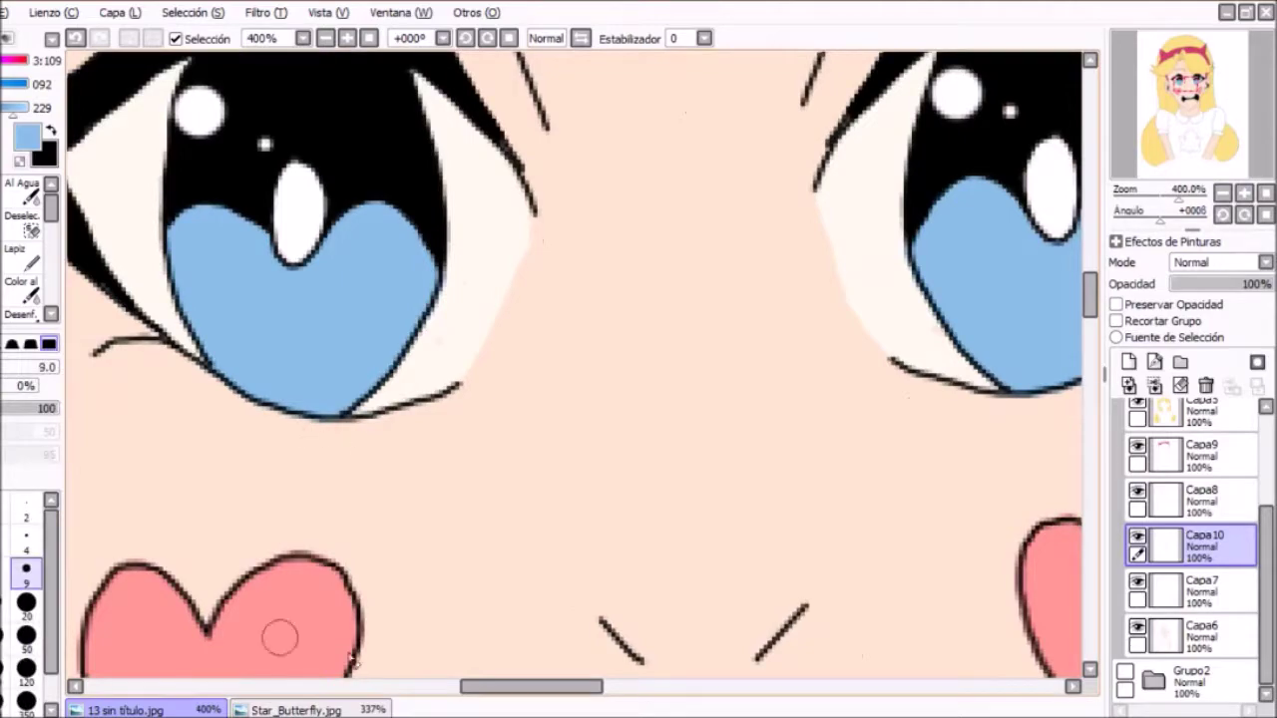
scroll(1206, 95, "down", 2)
left_click_drag(1187, 100, 1207, 95)
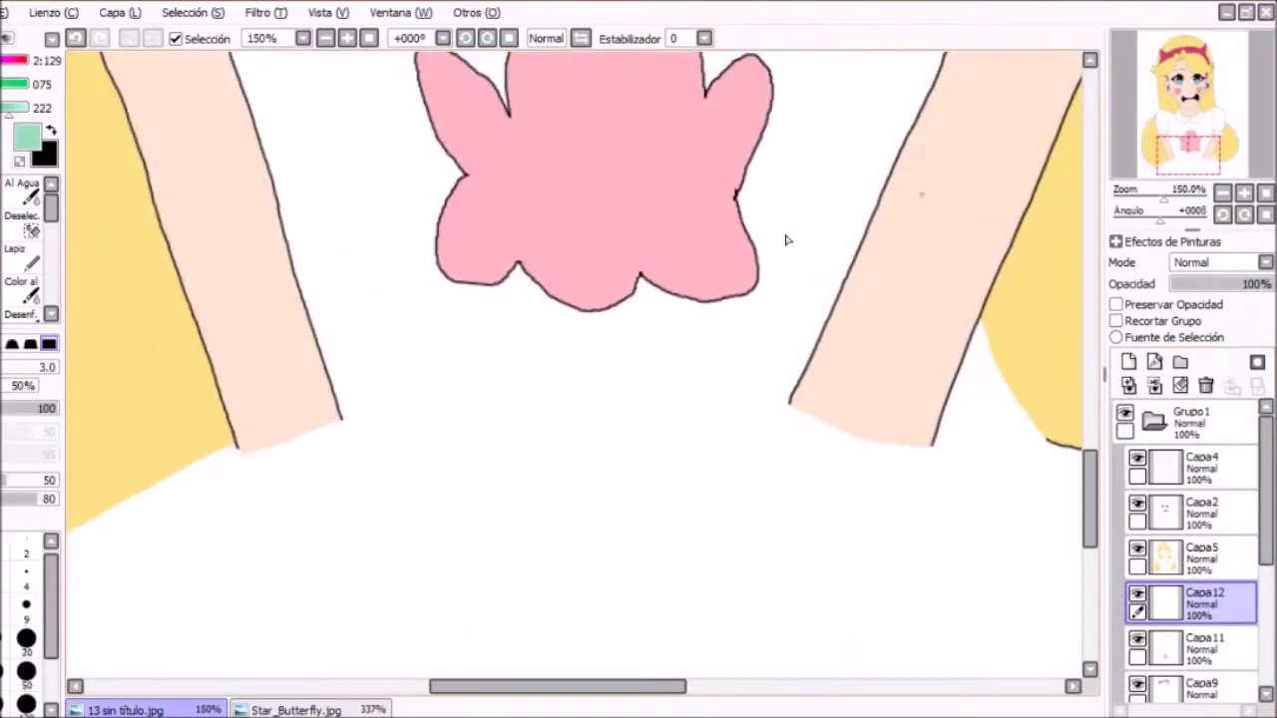
Paint a mint green band between the forearms as the dress's lower edge on Capa12, trimming its ends and lower border at size 50.
mouse_move(339, 364)
left_mouse_down()
mouse_move(822, 396)
mouse_move(848, 379)
left_mouse_up()
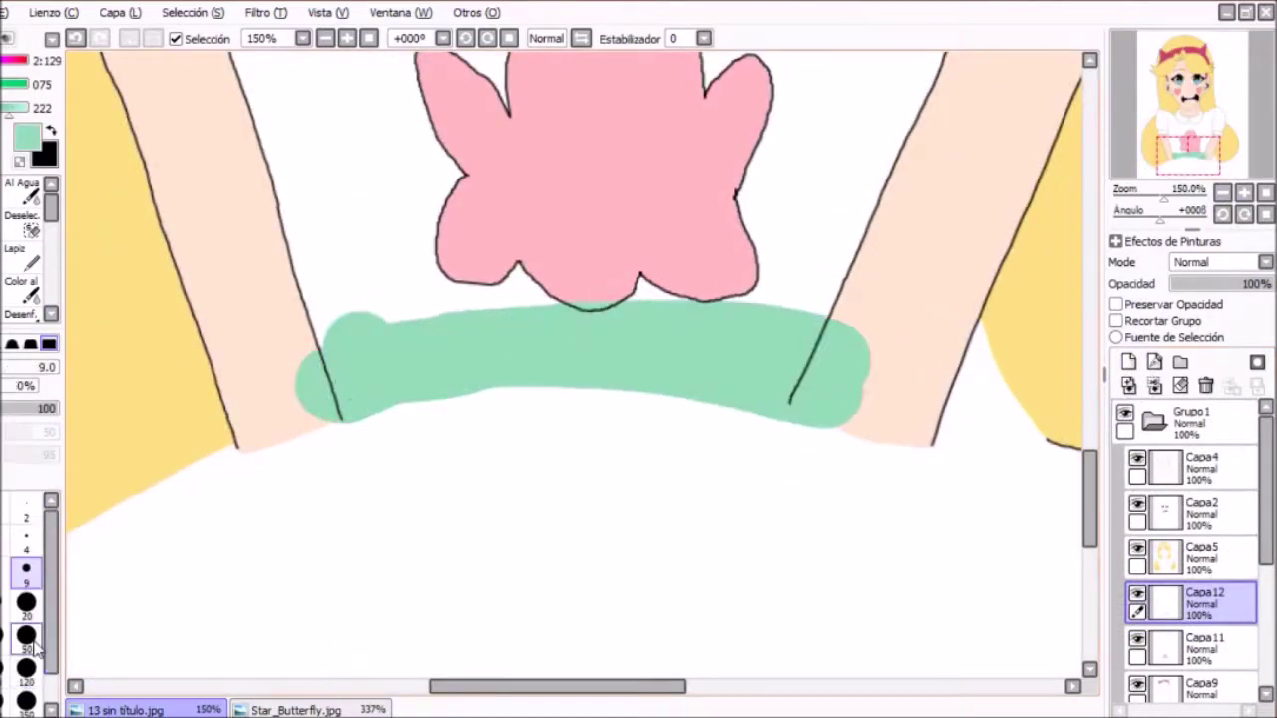
scroll(370, 499, "up", 2)
left_click_drag(399, 340, 370, 499)
scroll(276, 527, "right", 8)
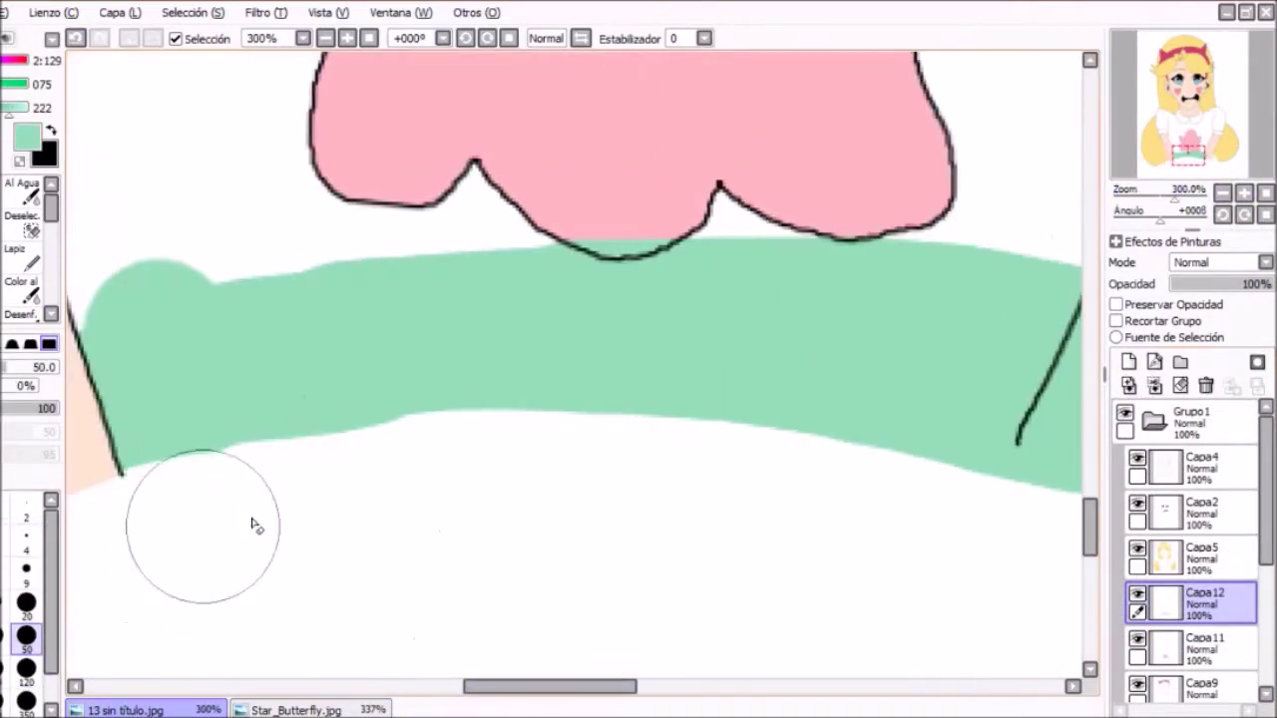
left_click_drag(477, 523, 652, 359)
scroll(652, 359, "up", 5)
scroll(652, 359, "down", 1)
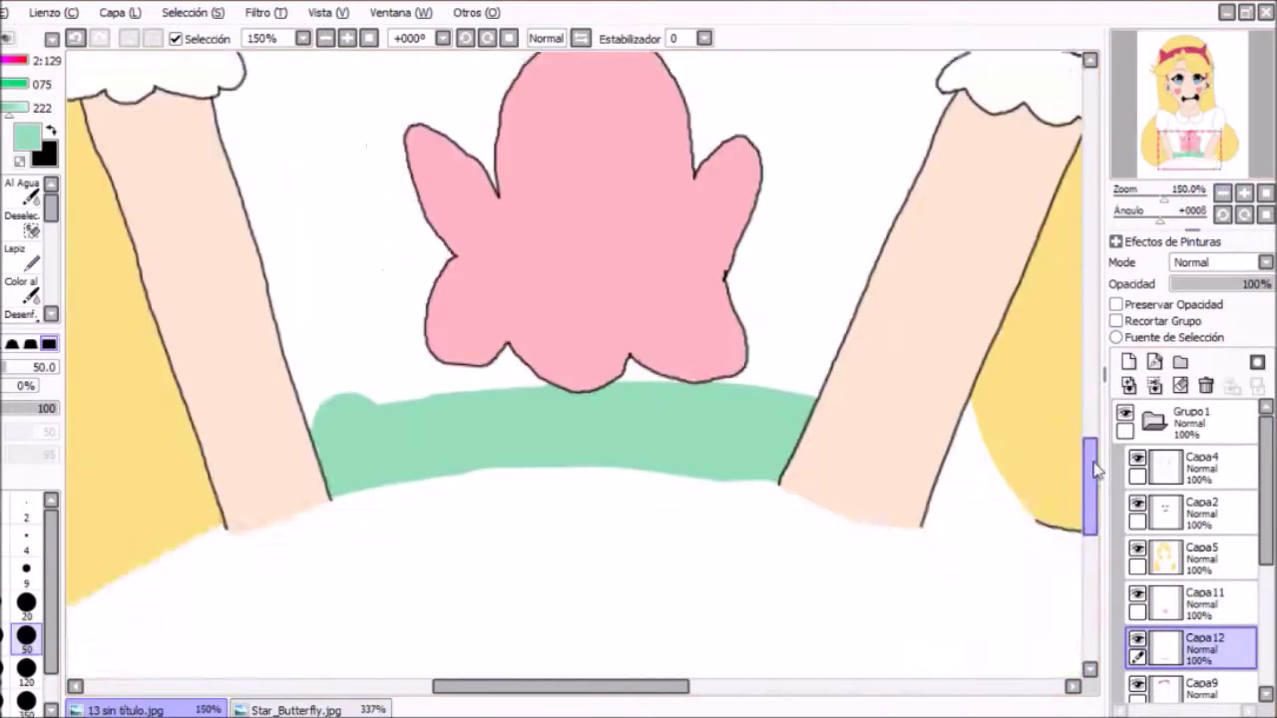
left_click_drag(1097, 469, 1094, 518)
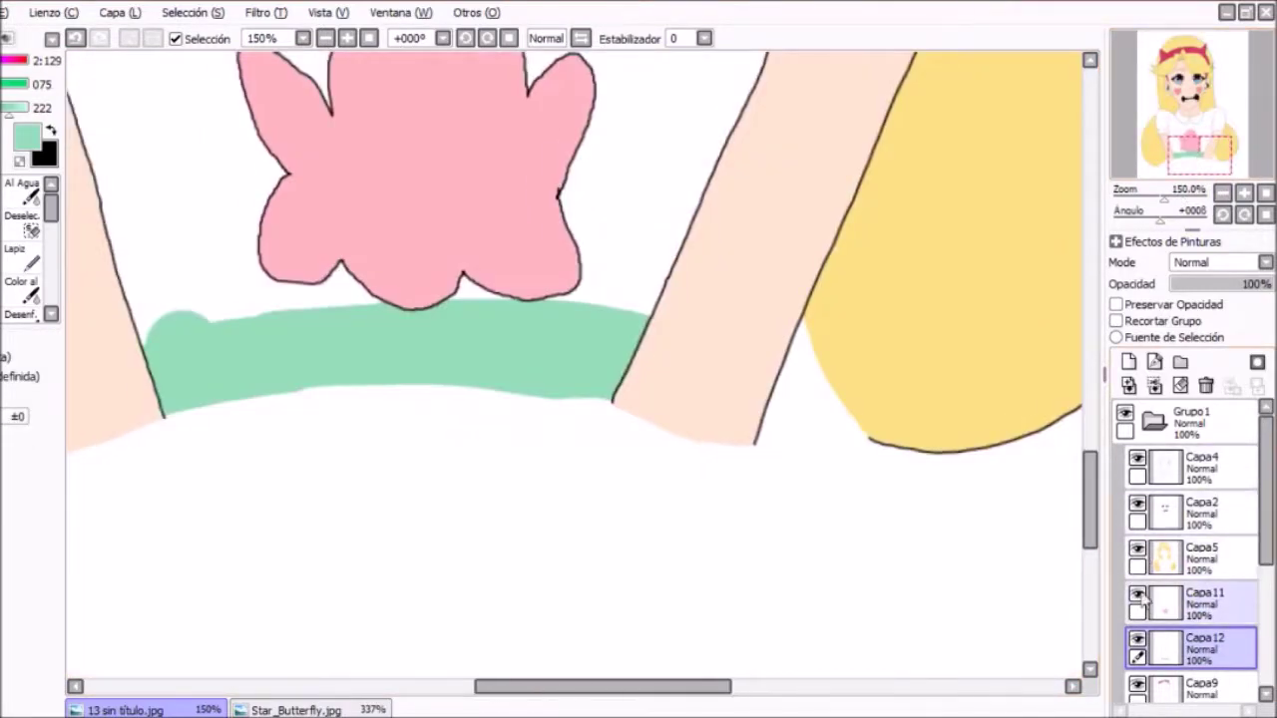
Fill the dress body and puffed sleeves with mint green on Capa12, hiding Capa11, Capa7 and Capa6 during the fill.
left_click(1137, 593)
scroll(1197, 628, "down", 5)
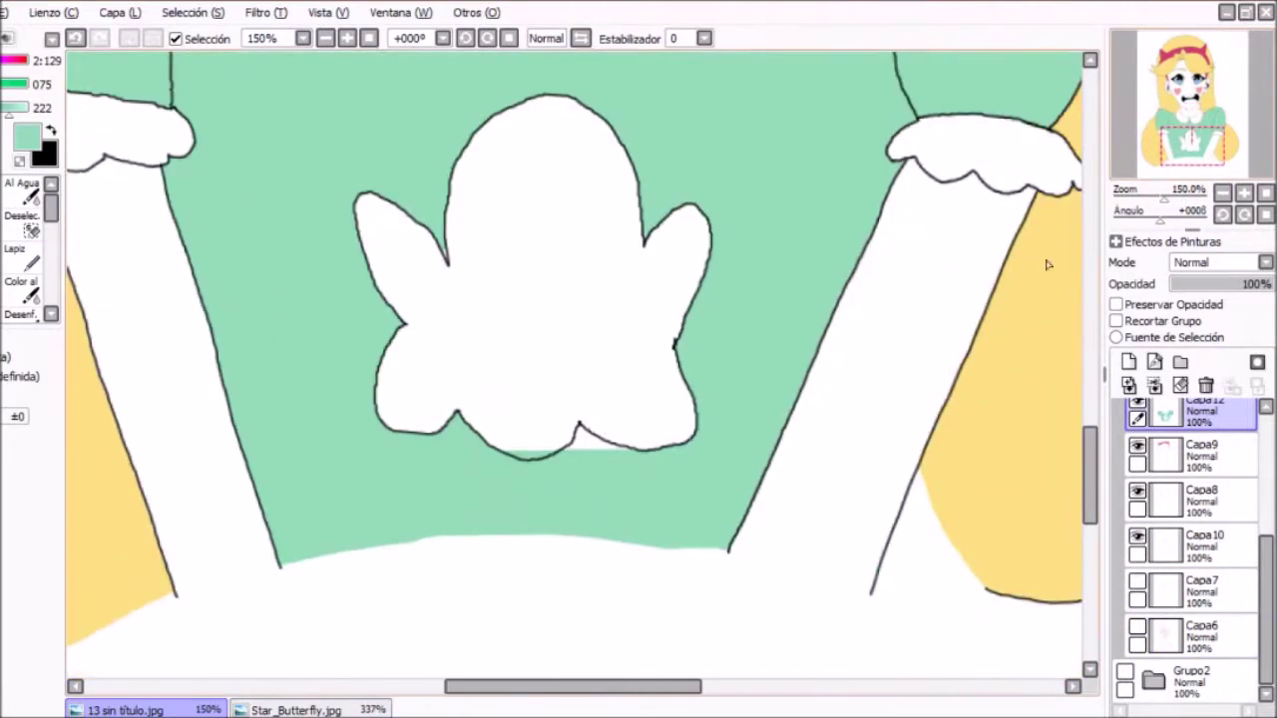
left_click(1138, 583)
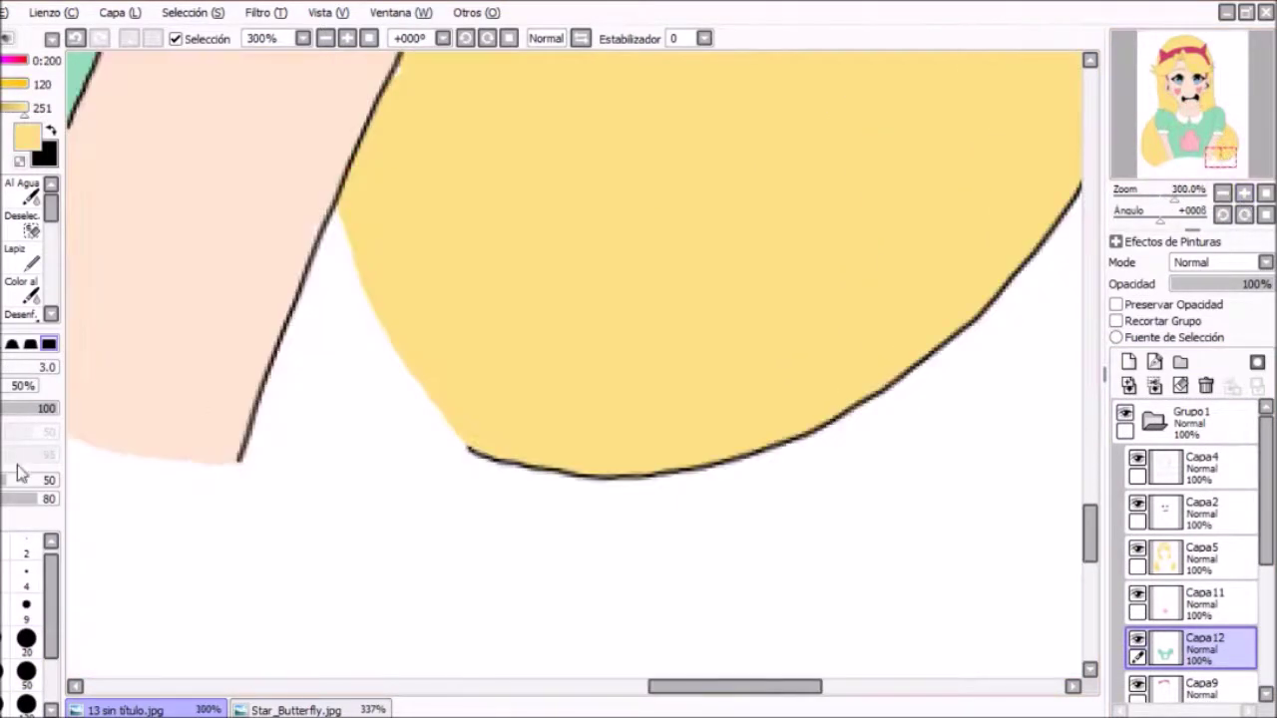
Fill the gap between the right forearm and the lower hair with hair yellow on Capa5.
left_click(1201, 553)
mouse_move(335, 300)
left_mouse_down()
mouse_move(349, 262)
mouse_move(333, 349)
left_mouse_up()
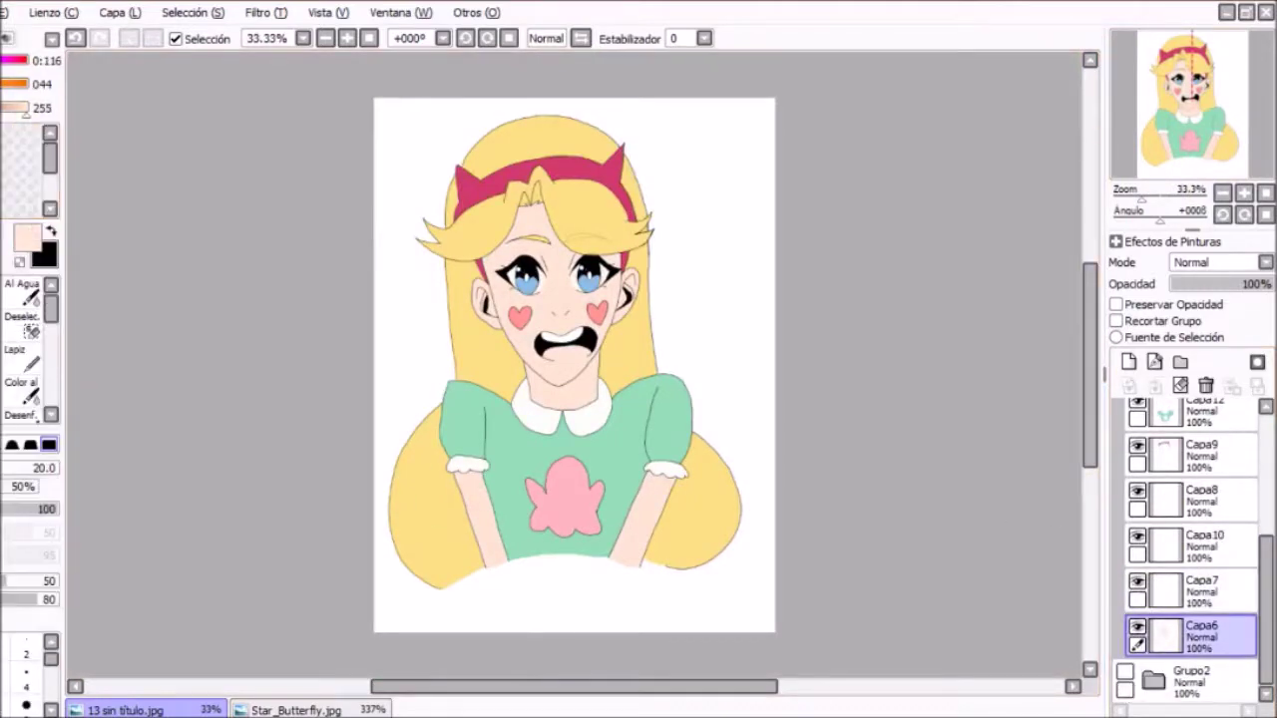
Shade the forehead under the hair and the inner right ear in orange on new clipped layer Capa13 with a size 20 brush.
left_click(27, 680)
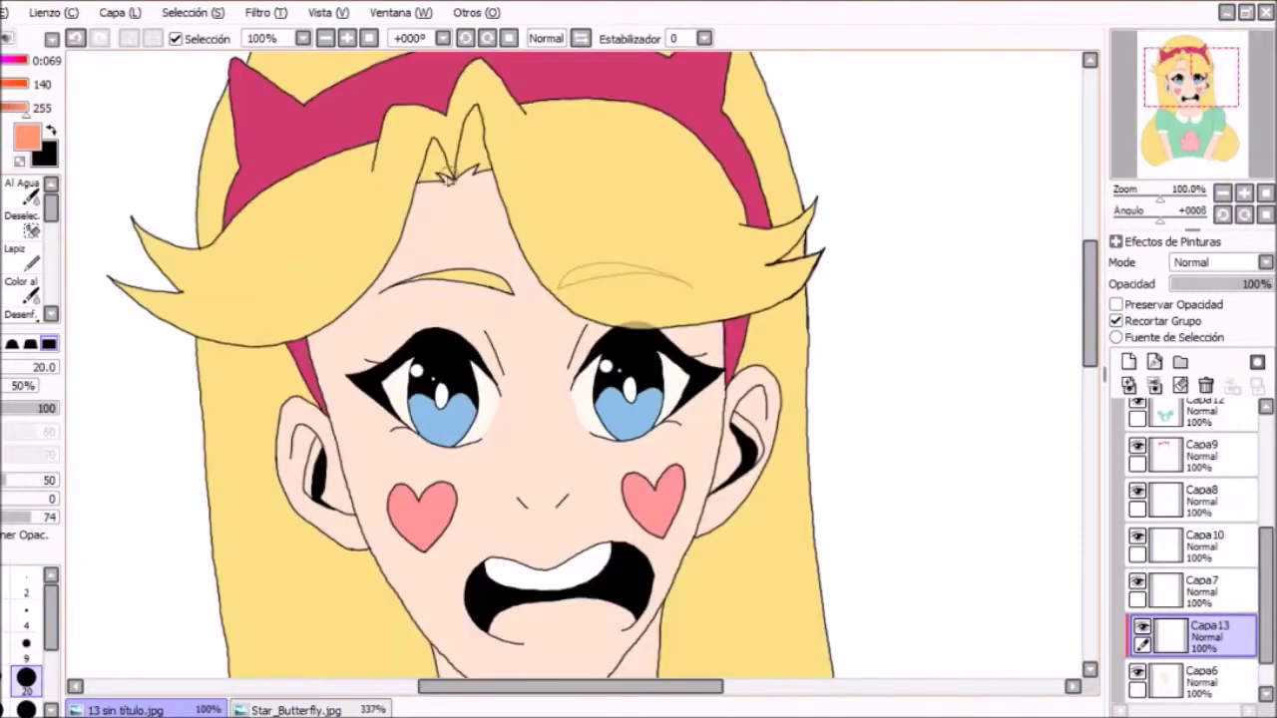
scroll(639, 329, "down", 3)
scroll(722, 202, "up", 4)
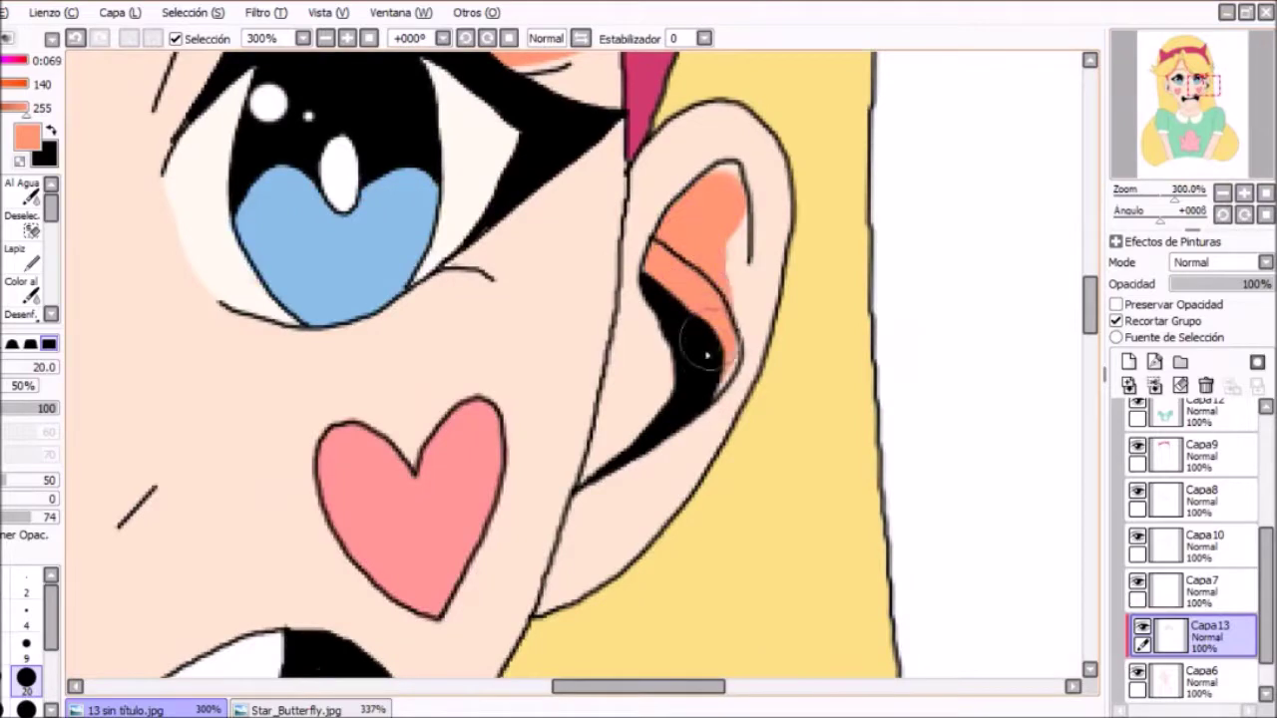
left_click_drag(706, 354, 733, 249)
key("e")
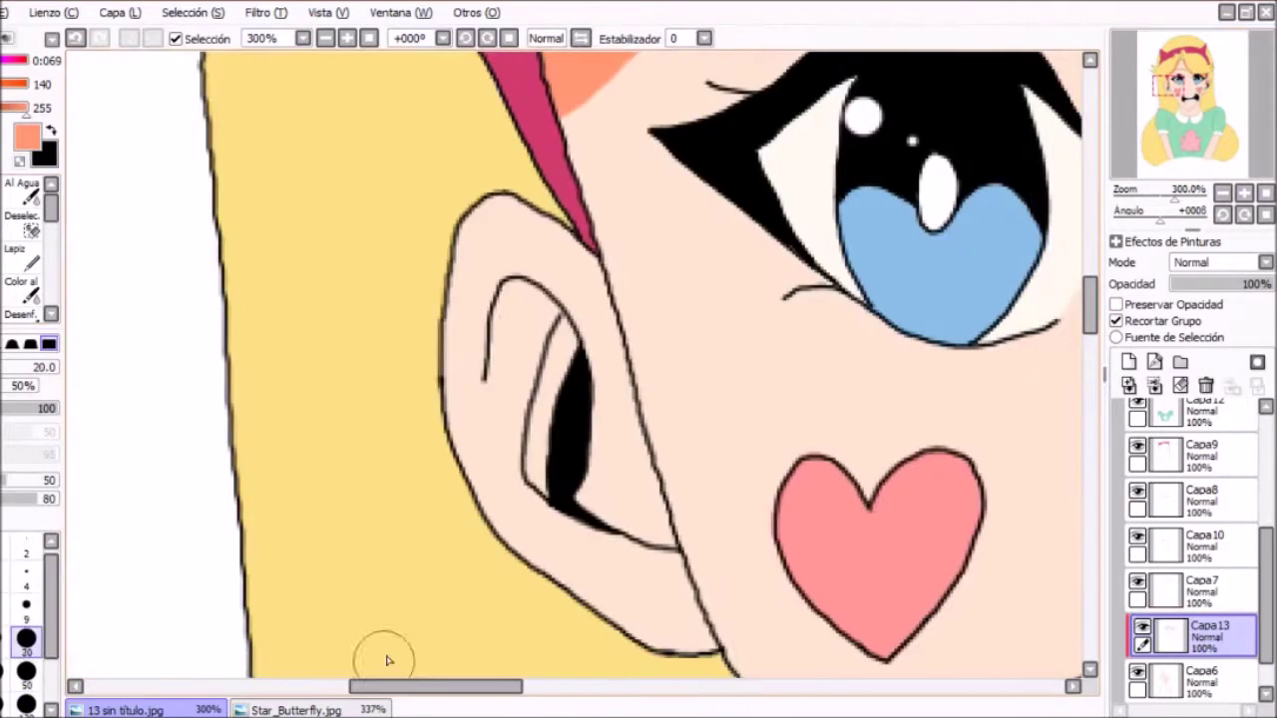
Shade the neck below the chin in orange on Capa13 with a size 14 brush and blur the shadow's edges.
scroll(547, 344, "down", 3)
scroll(619, 303, "up", 2)
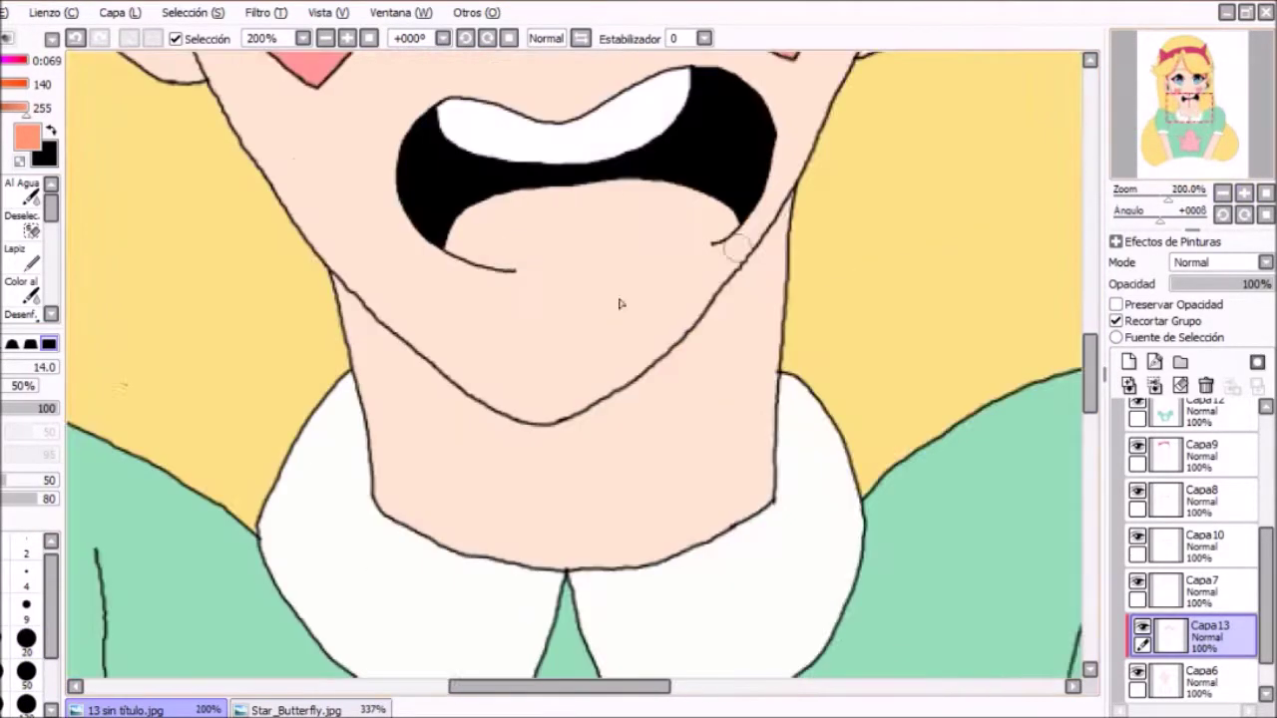
mouse_move(352, 321)
left_mouse_down()
mouse_move(473, 457)
mouse_move(657, 466)
mouse_move(714, 330)
left_mouse_up()
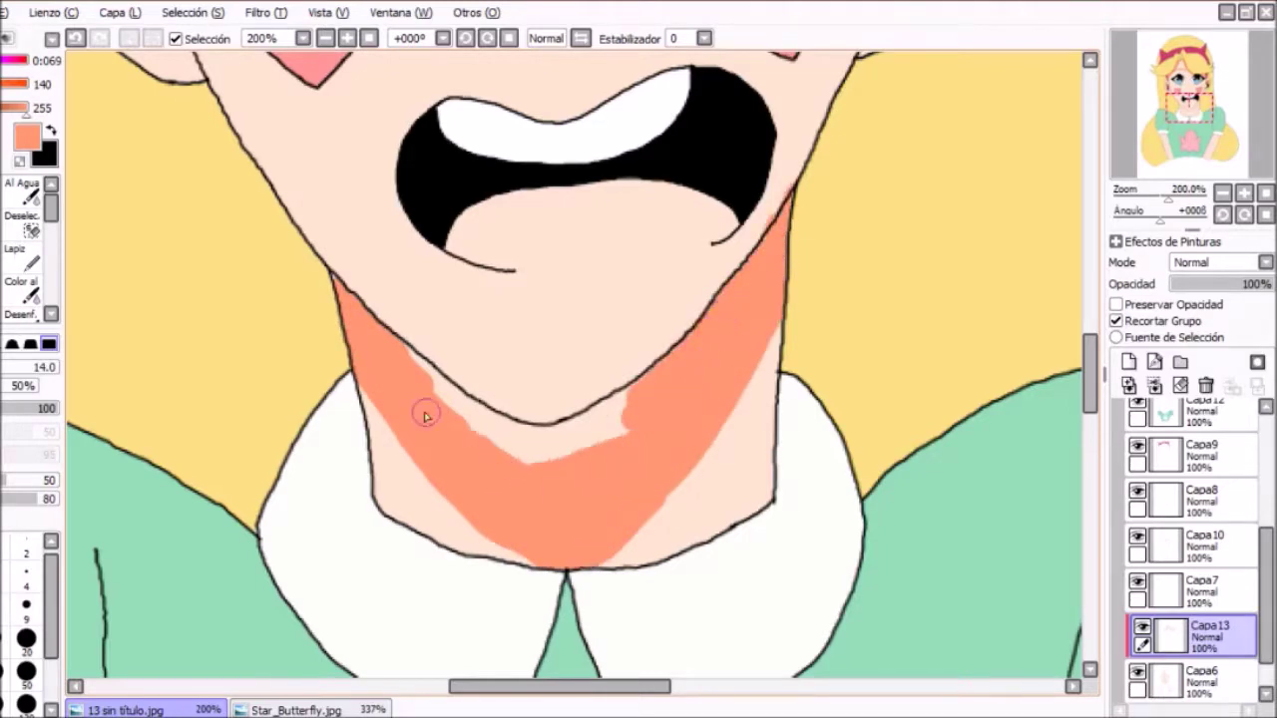
key("ctrl+z")
scroll(135, 293, "up", 2)
scroll(356, 448, "down", 5)
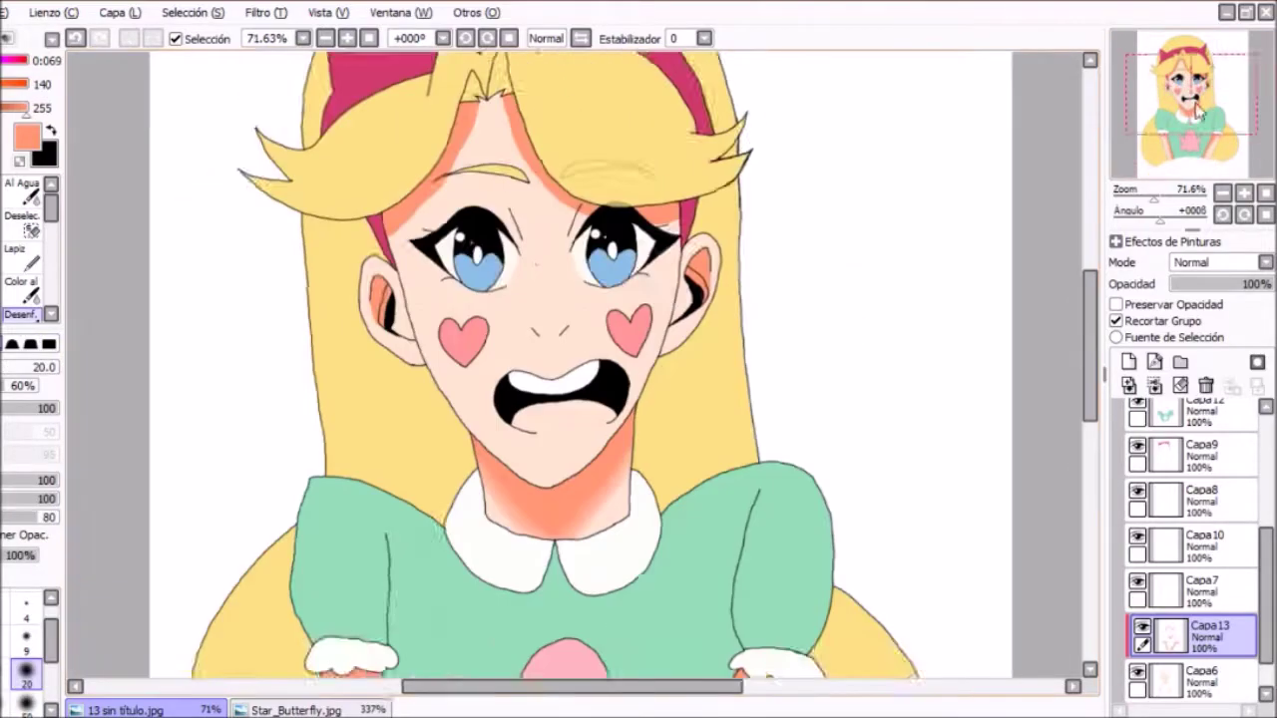
Add a soft red-orange blush across the cheeks on clipped layer Capa14 with a size 120 brush and lower the layer's opacity.
scroll(479, 80, "up", 1)
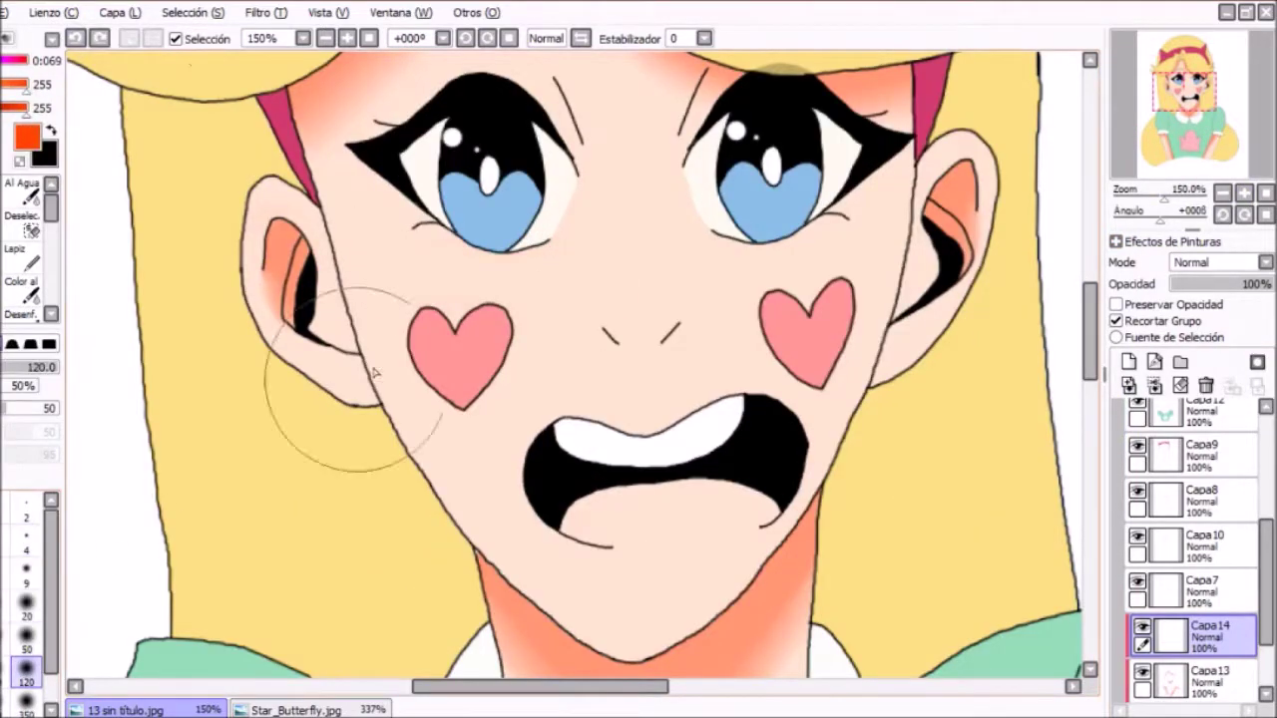
mouse_move(374, 372)
left_mouse_down()
mouse_move(741, 228)
mouse_move(1077, 136)
left_mouse_up()
left_click_drag(299, 259, 230, 199)
left_click_drag(1268, 283, 1194, 283)
Shade the upper part of both eye whites with grey on a clipped layer above Capa7, using a size 50 brush.
left_click(1245, 193)
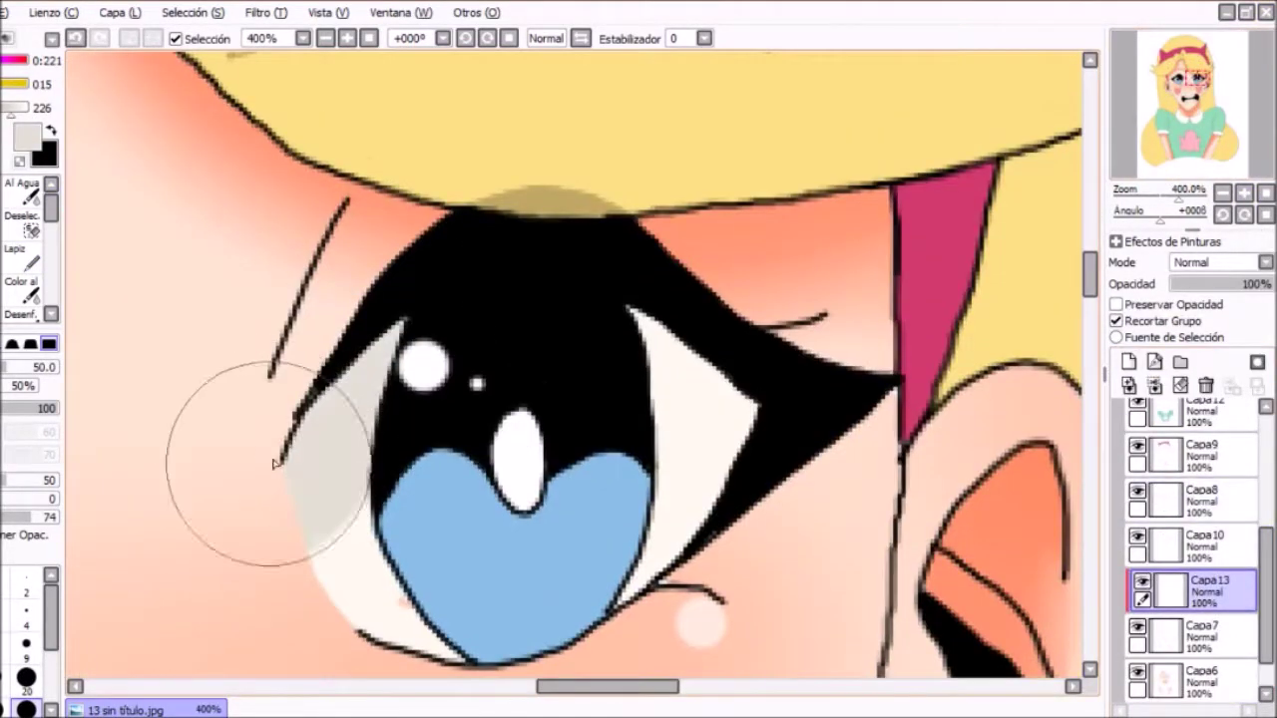
left_click(1217, 263)
left_click(1192, 281)
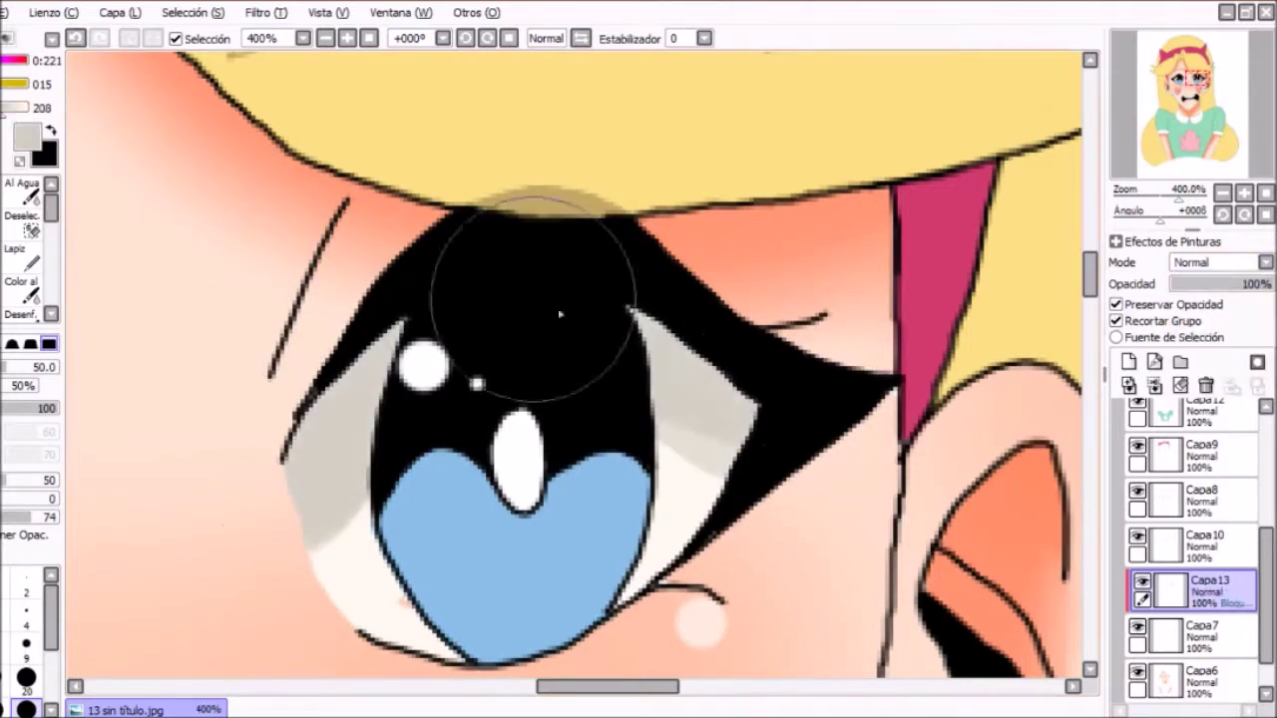
left_click(1116, 304)
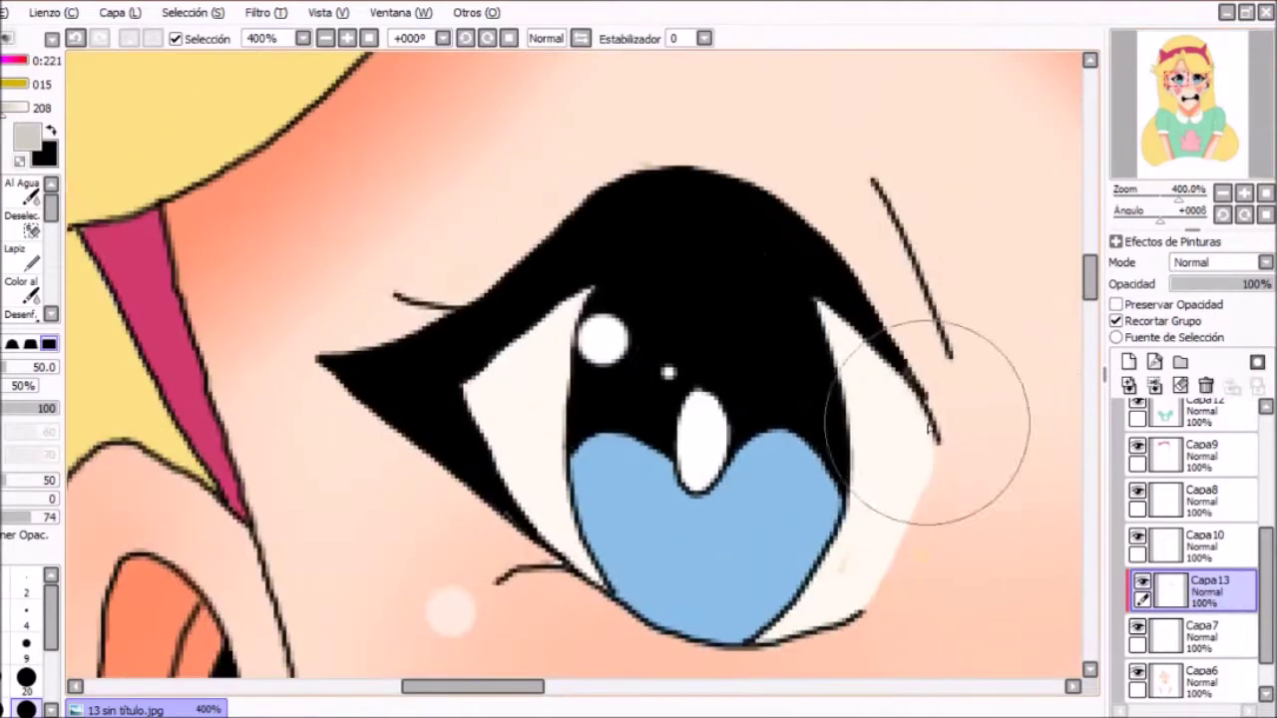
left_click_drag(912, 399, 442, 399)
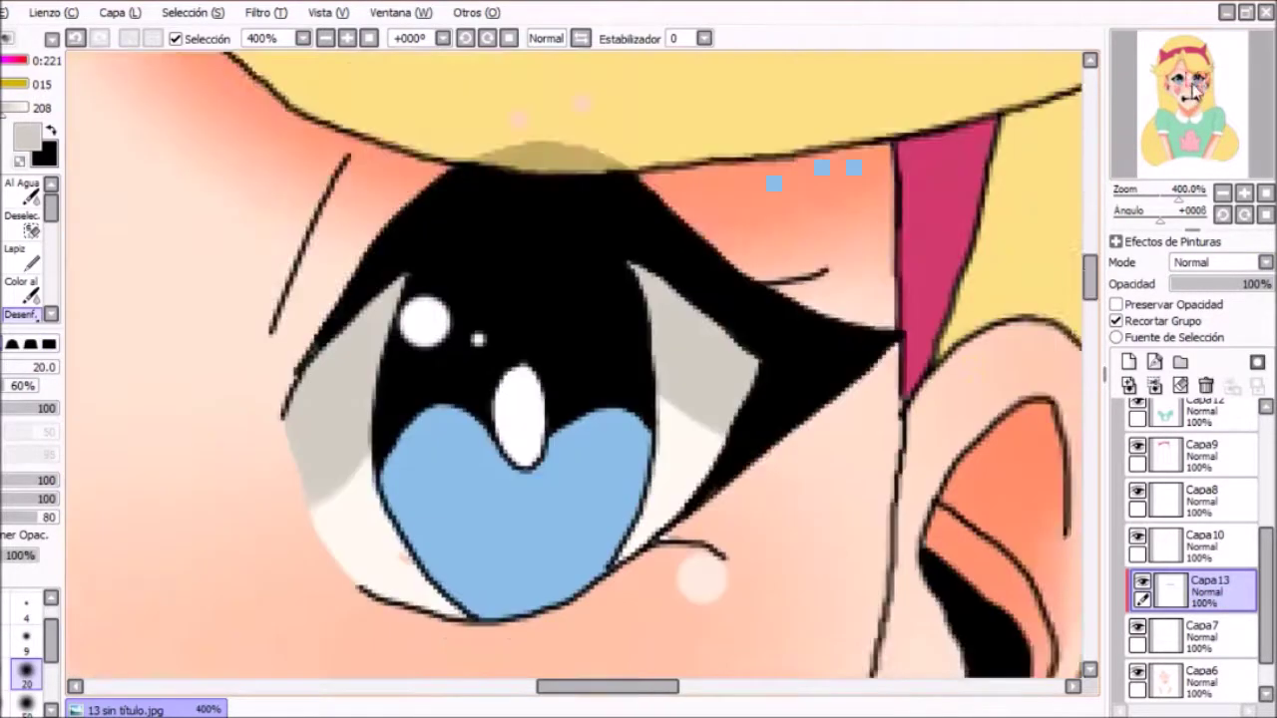
Shade the upper edge of the teeth and the collar beside the neck in grey on Capa13, blurring the collar shadows.
left_click(1180, 100)
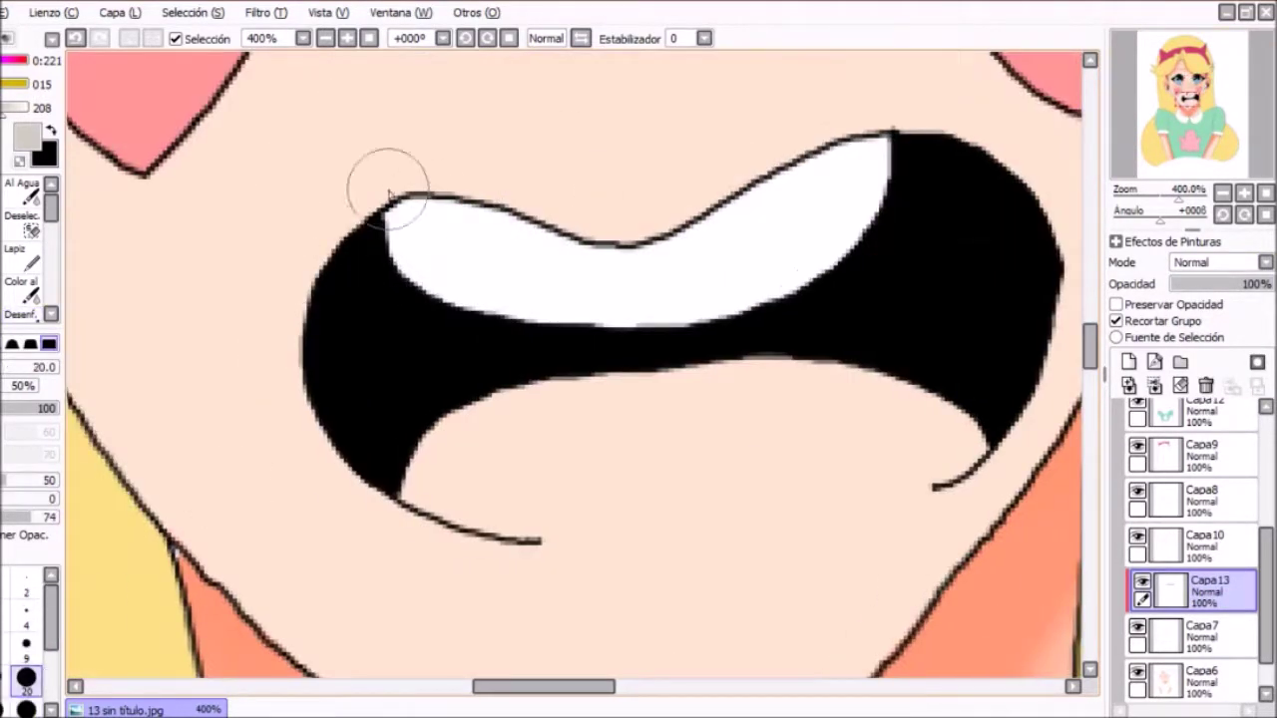
left_click_drag(390, 193, 940, 186)
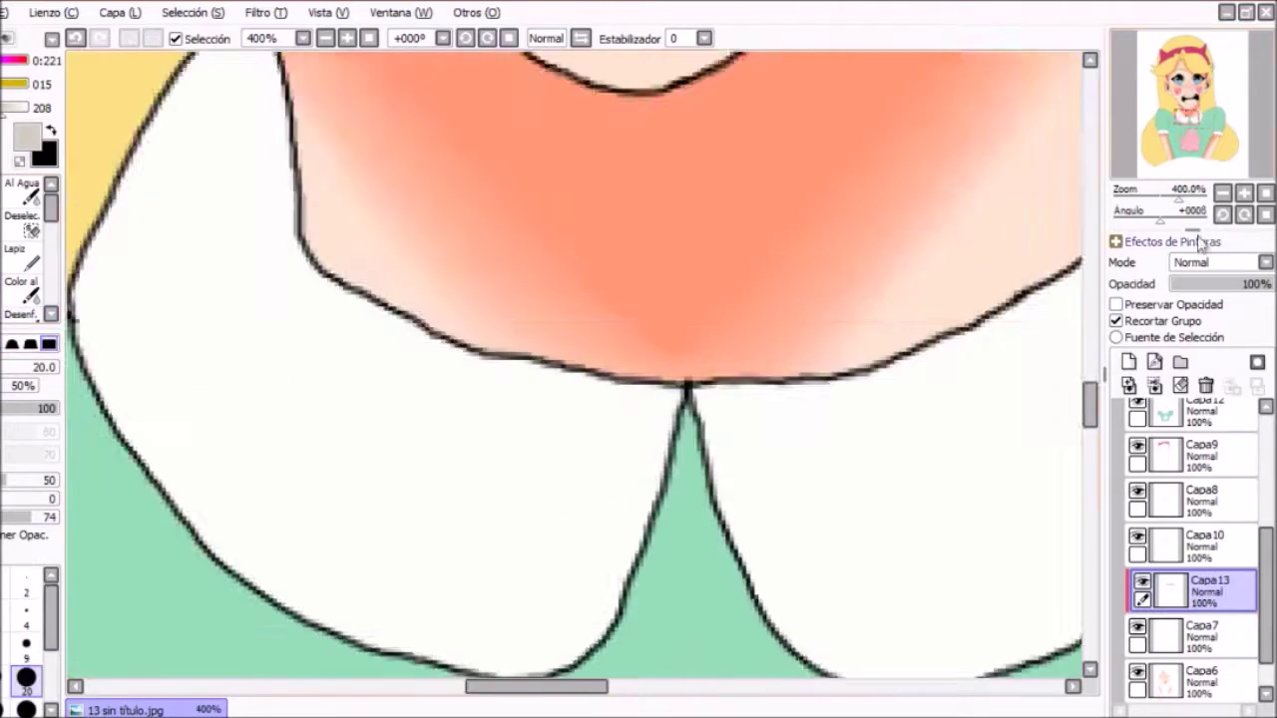
scroll(552, 351, "down", 1)
left_click(21, 315)
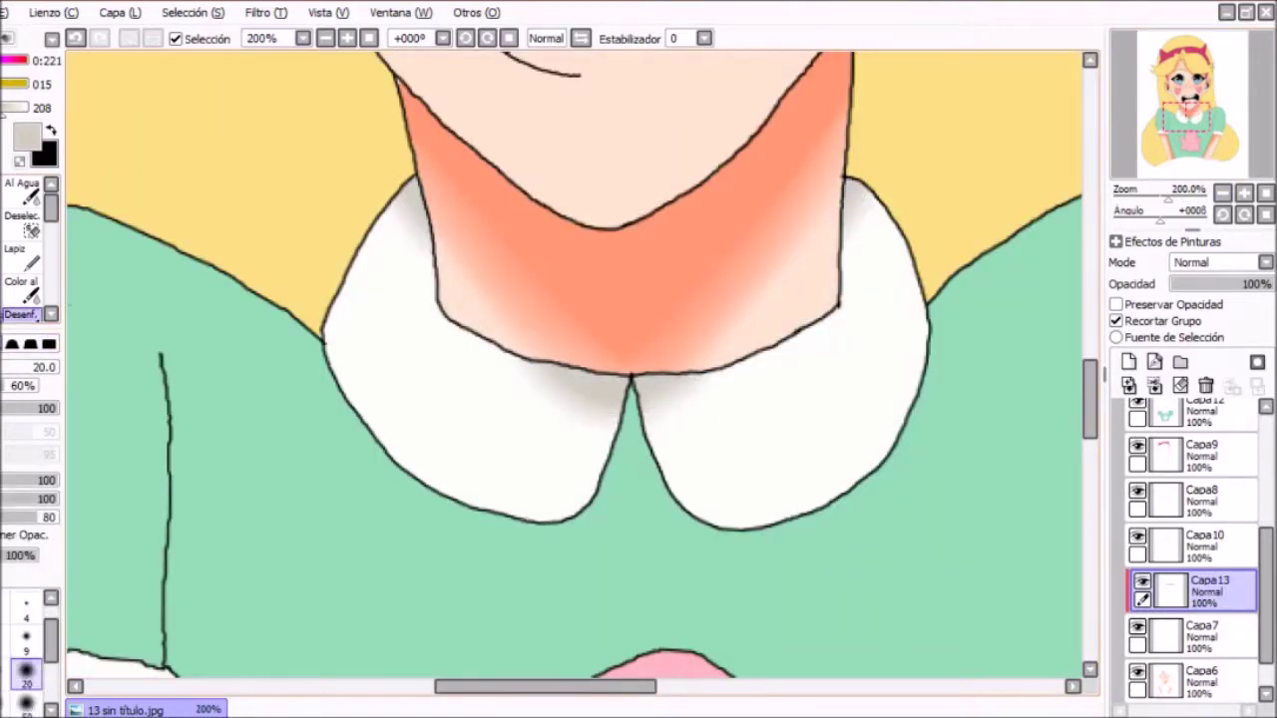
left_click_drag(542, 290, 559, 399)
left_click_drag(849, 353, 797, 419)
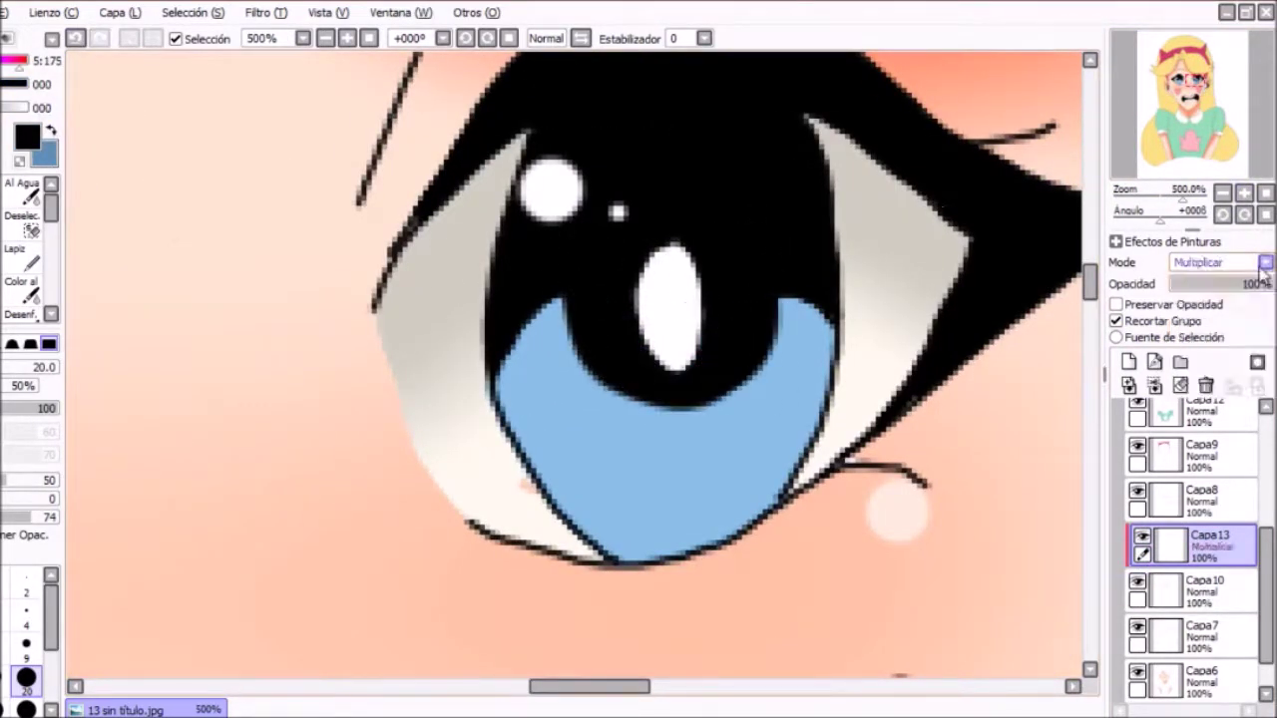
Add rounded grey shadows under both pupils on clipped Multiply layer Capa13 above Capa10 and set its opacity to 61%.
left_click(1264, 262)
left_click(1197, 294)
left_click_drag(1267, 283, 1192, 284)
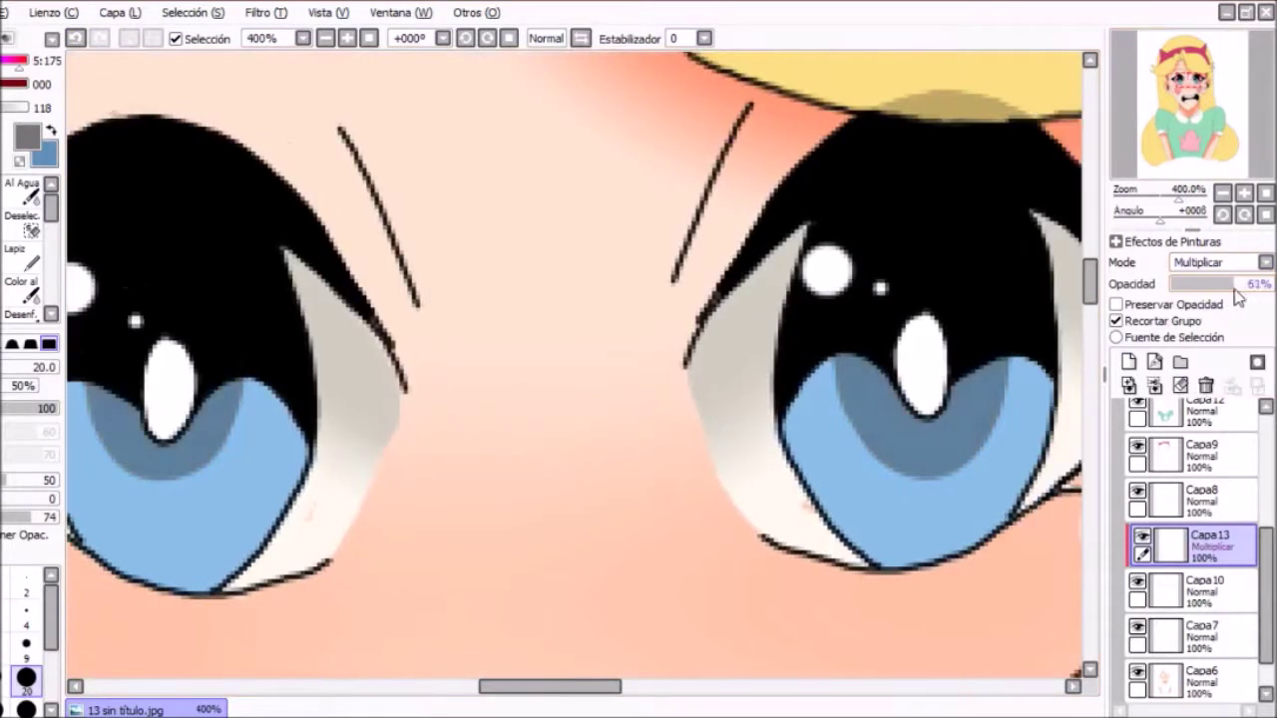
left_click_drag(1267, 287, 1233, 284)
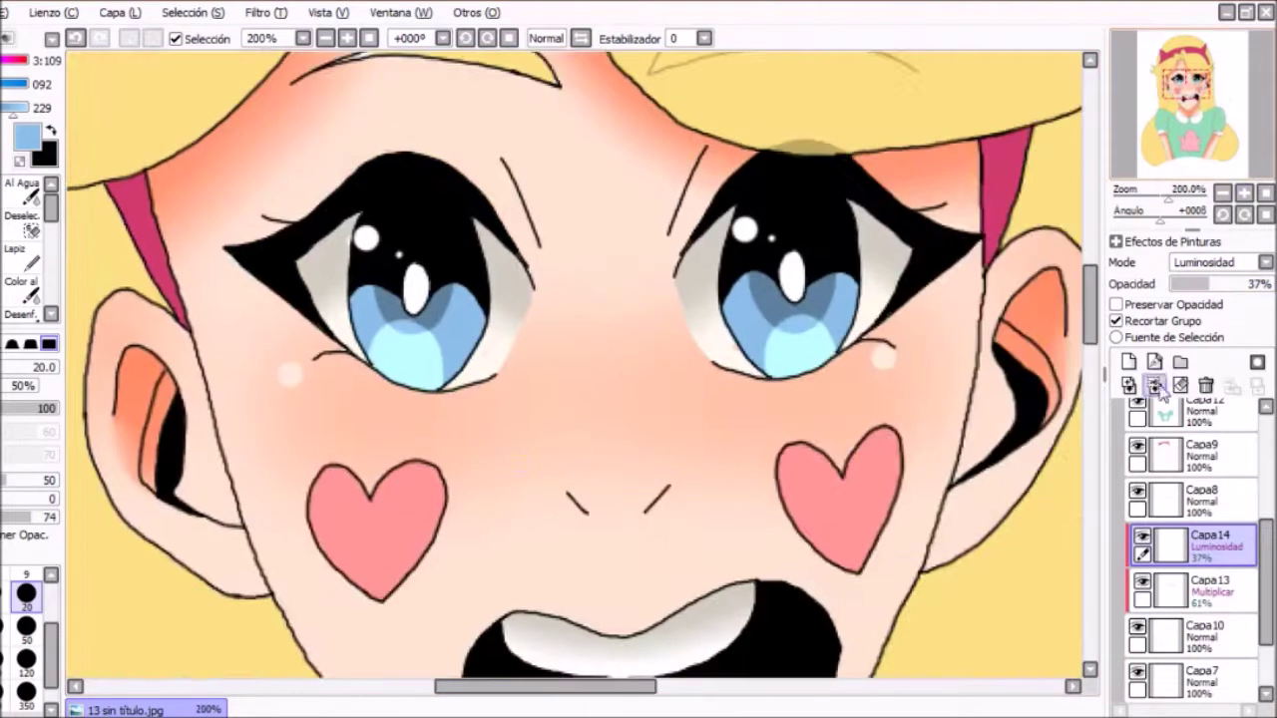
Merge the iris highlight layer Capa14 and the iris shadow layer Capa13 down into Capa10.
left_click(1157, 387)
left_click(1157, 387)
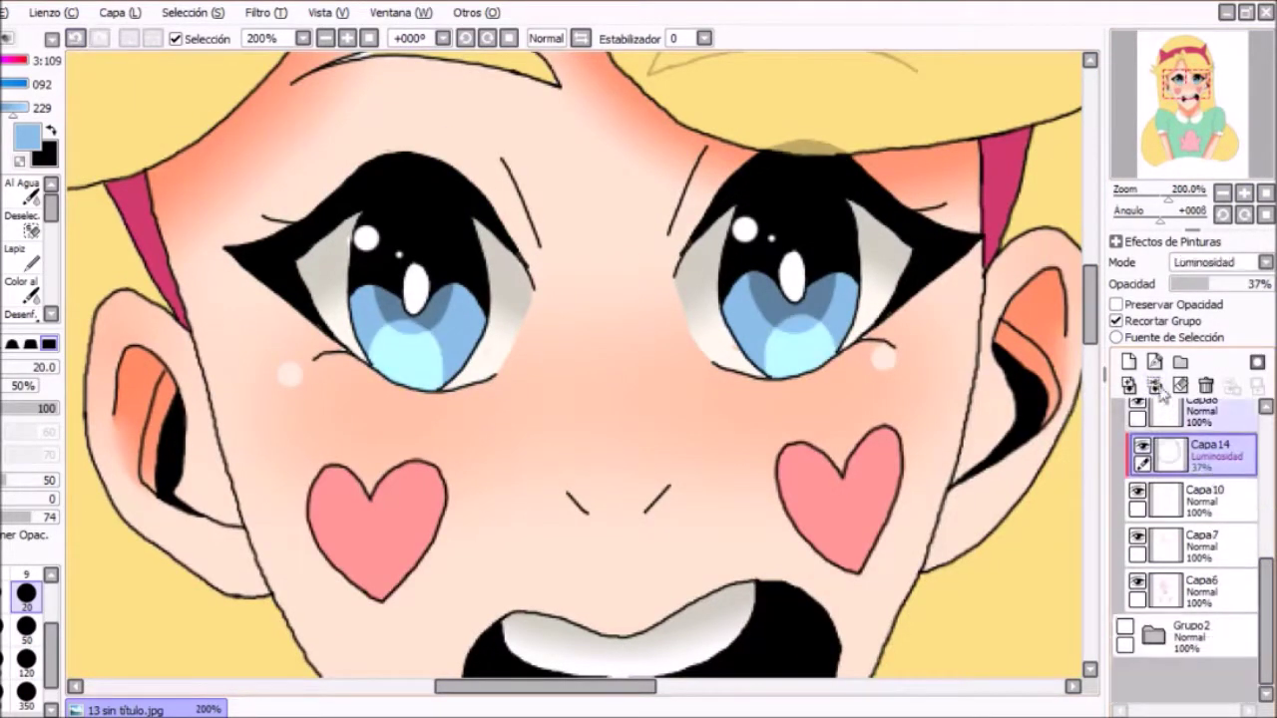
Shade the headband's horn and the areas beside the hair tufts in grey on clipped layer Capa13 above Capa9.
left_click(1167, 589)
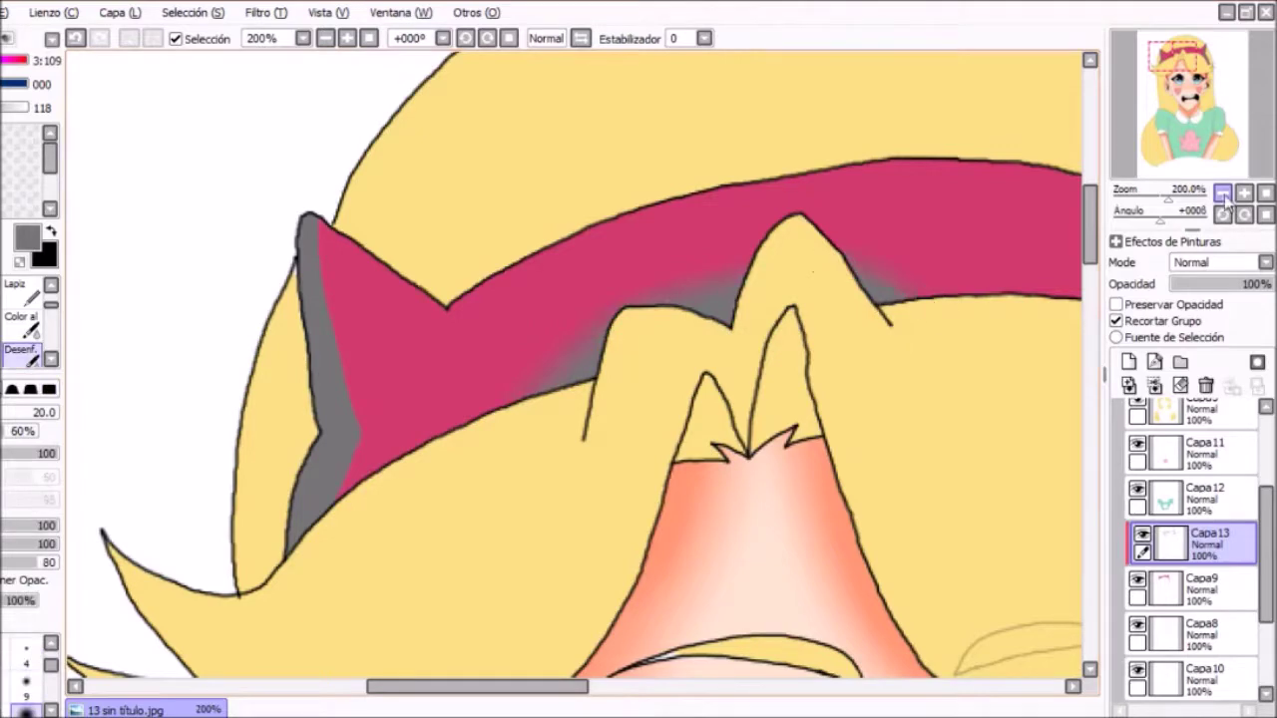
left_click(1222, 194)
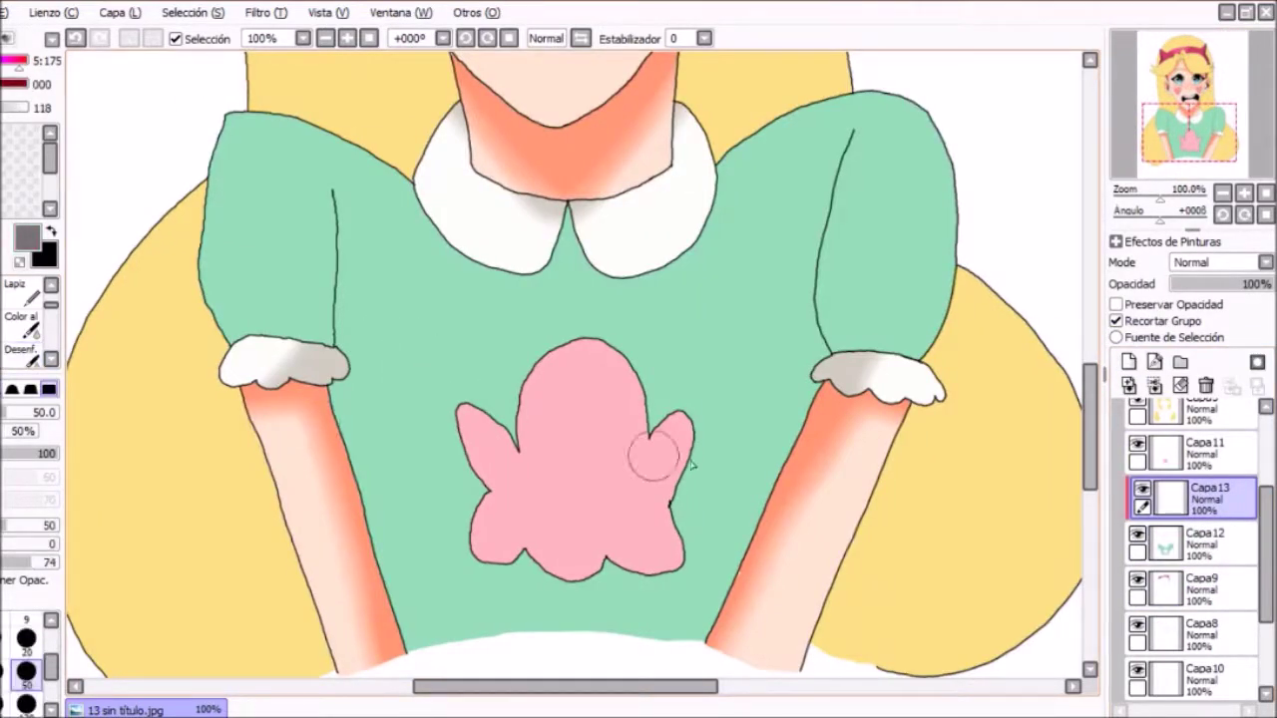
Paint grey shadows along the sleeves, shoulders and waist of the green dress on clipped Capa13 above Capa12 with size 50 and 20 brushes.
mouse_move(653, 455)
left_mouse_down()
mouse_move(661, 485)
mouse_move(949, 199)
mouse_move(328, 129)
mouse_move(239, 249)
left_mouse_up()
left_click(27, 644)
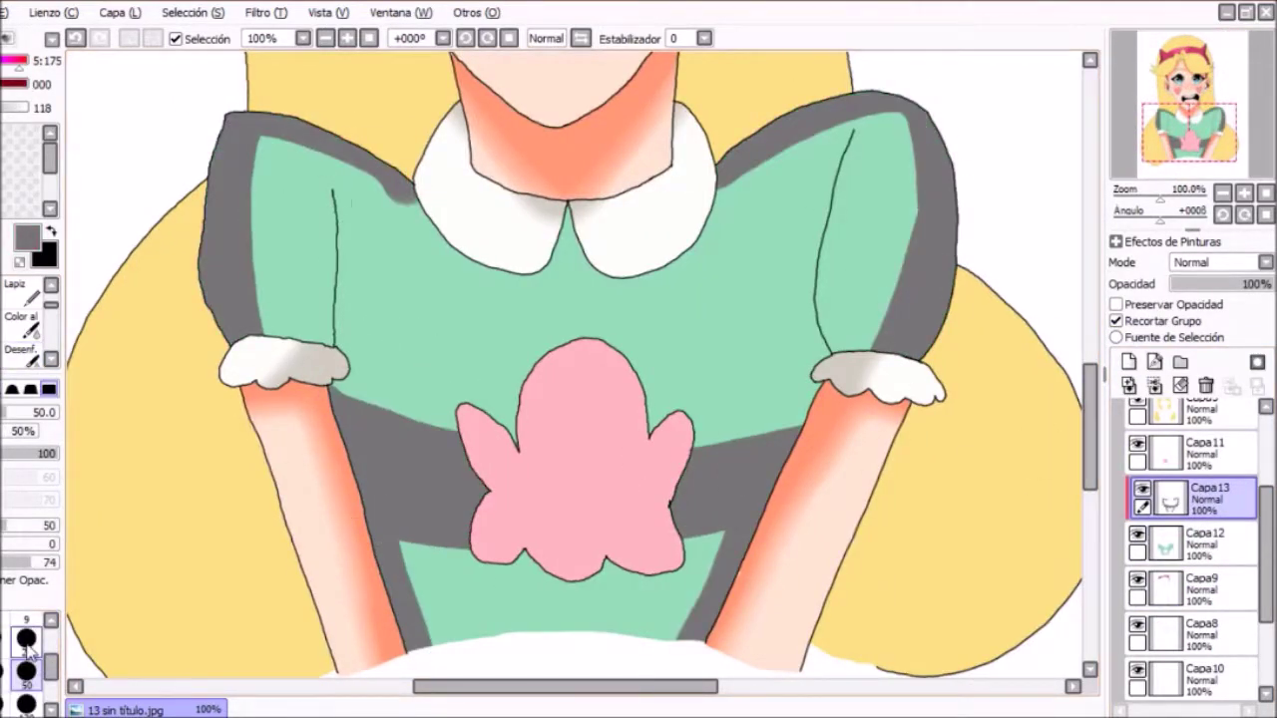
key("ctrl+plus")
left_click(50, 287)
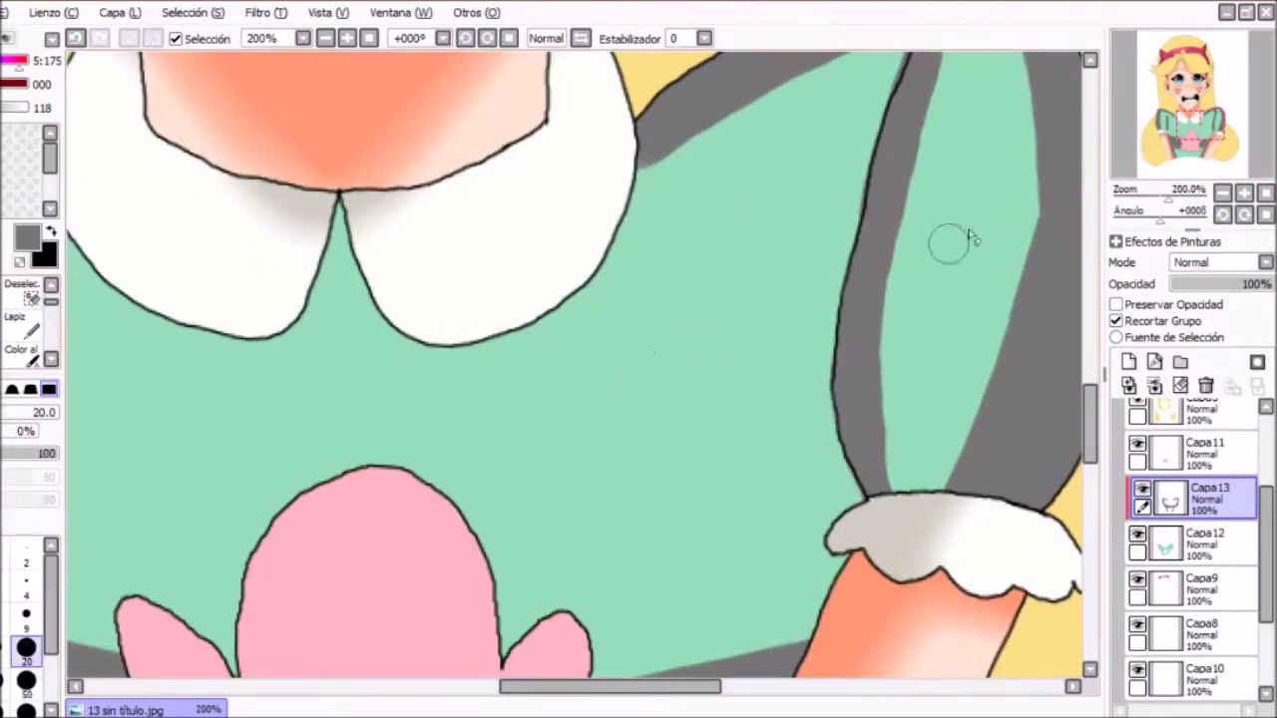
left_click_drag(409, 211, 447, 523)
Blur the dress shadows and set Capa13 to Multiplicar at 50% opacity.
left_click(20, 349)
mouse_move(579, 230)
left_mouse_down()
mouse_move(286, 114)
mouse_move(399, 478)
left_mouse_up()
key("ctrl+minus")
left_click_drag(818, 200, 805, 419)
scroll(376, 330, "down", 3)
left_click(1216, 262)
left_click_drag(1247, 283, 1212, 283)
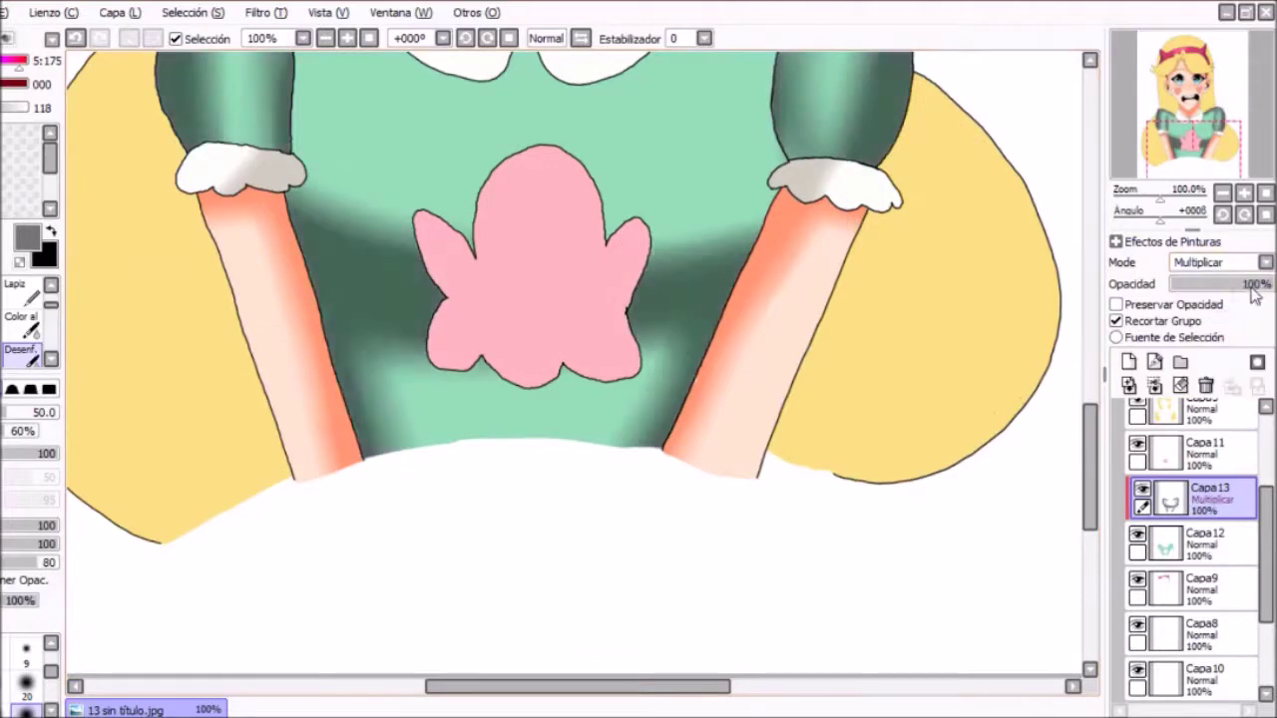
Paint and blur light green highlights on the dress's chest and hem on clipped Luminosidad layer Capa14, placed below Capa13.
key("ctrl+minus")
key("ctrl+plus")
scroll(578, 359, "up", 3)
left_click(26, 639)
left_click(1128, 361)
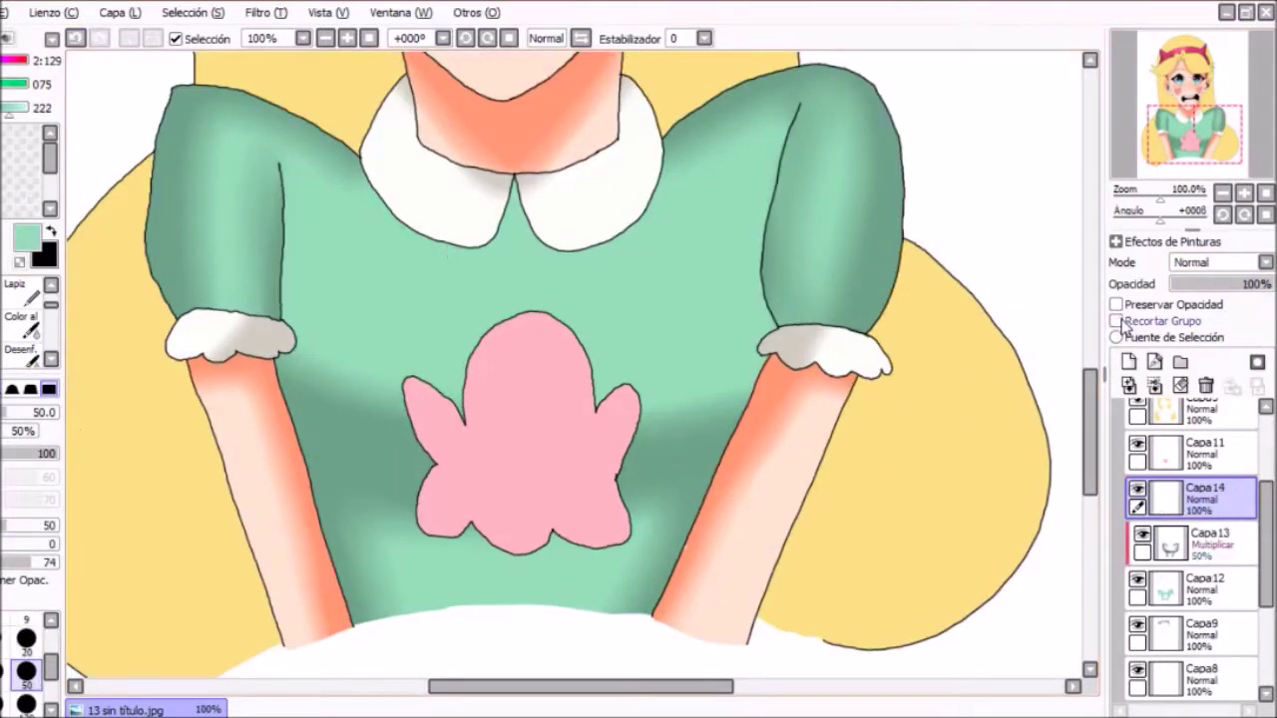
left_click_drag(379, 190, 359, 409)
left_click_drag(638, 180, 698, 418)
left_click(1217, 263)
left_click_drag(389, 225, 675, 422)
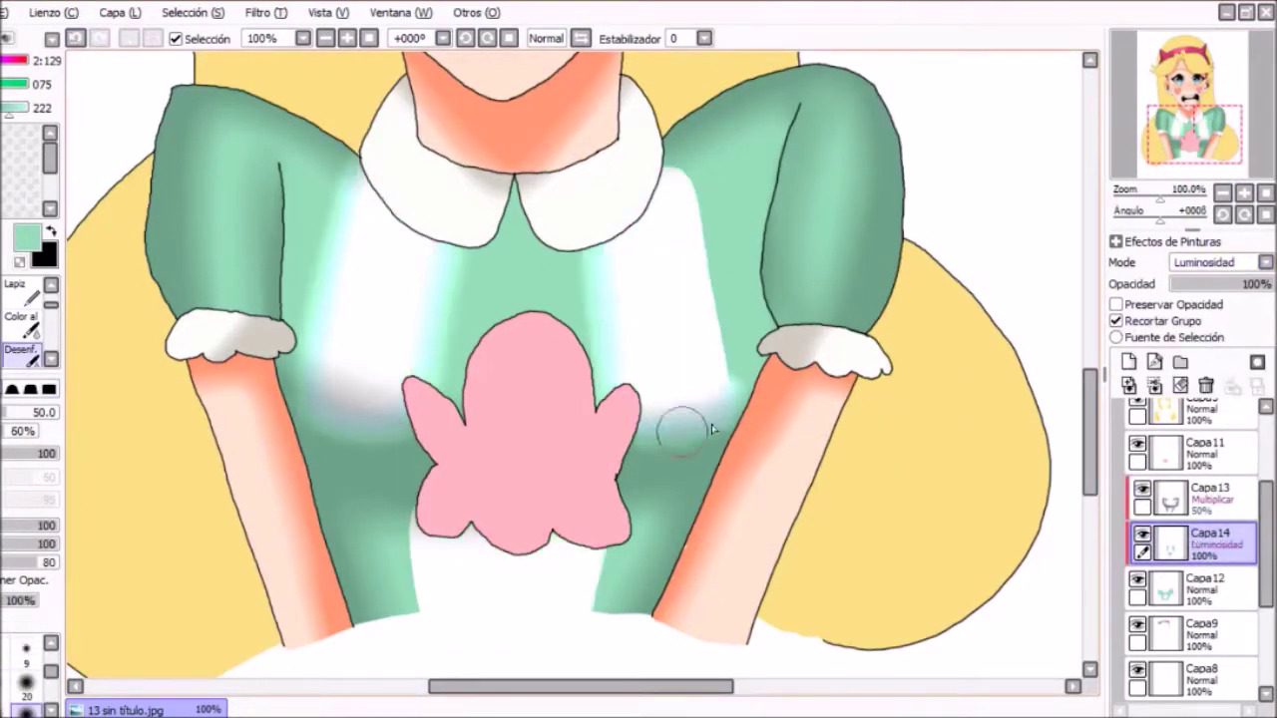
Merge the dress's highlight layer Capa14 and shadow layer Capa13 down into Capa12.
key("ctrl+minus")
key("ctrl+e")
key("ctrl+e")
Add a soft grey shadow band across the pink chest figure on clipped Multiplicar layer Capa13 above Capa11, at 55% opacity.
left_click(1157, 467)
key("ctrl+plus")
key("ctrl+plus")
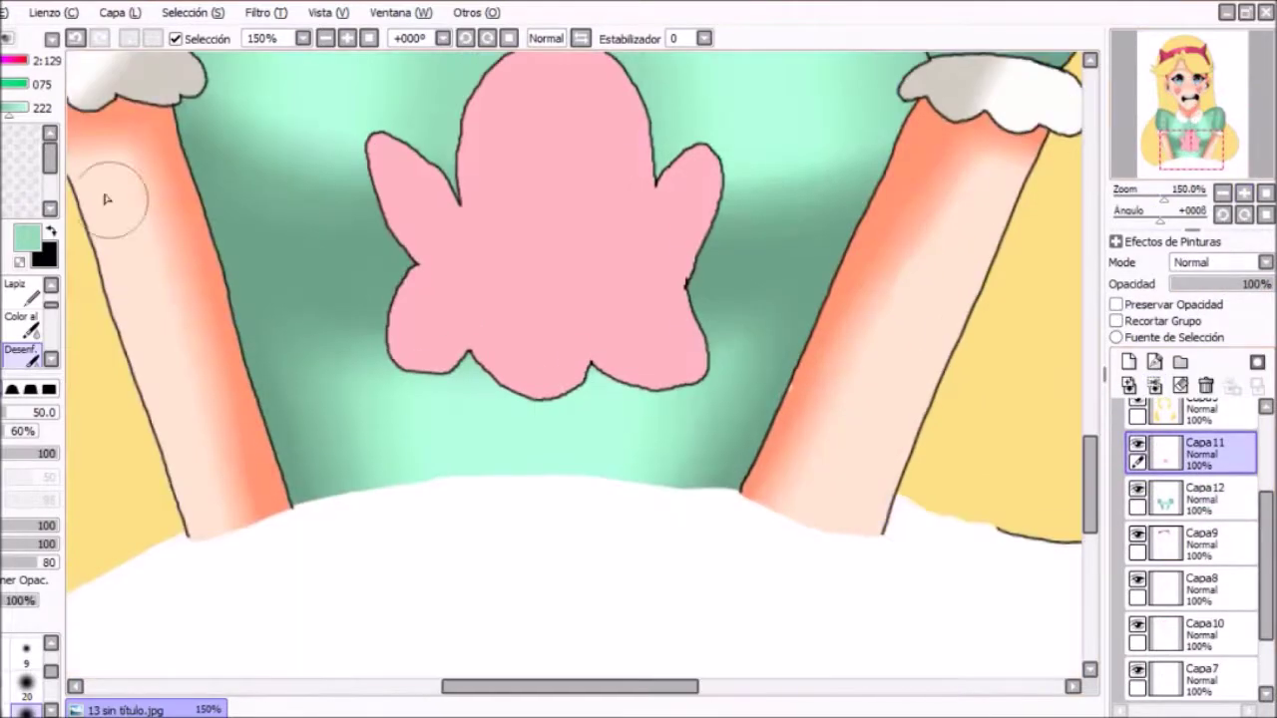
left_click(1128, 361)
left_click(1116, 321)
left_click_drag(389, 220, 812, 262)
left_click(1216, 262)
mouse_move(1256, 283)
left_mouse_down()
mouse_move(1212, 283)
mouse_move(1235, 283)
left_mouse_up()
Open the Star_Butterfly.jpg reference, take its magenta as the drawing colour and return to the drawing.
key("ctrl+plus")
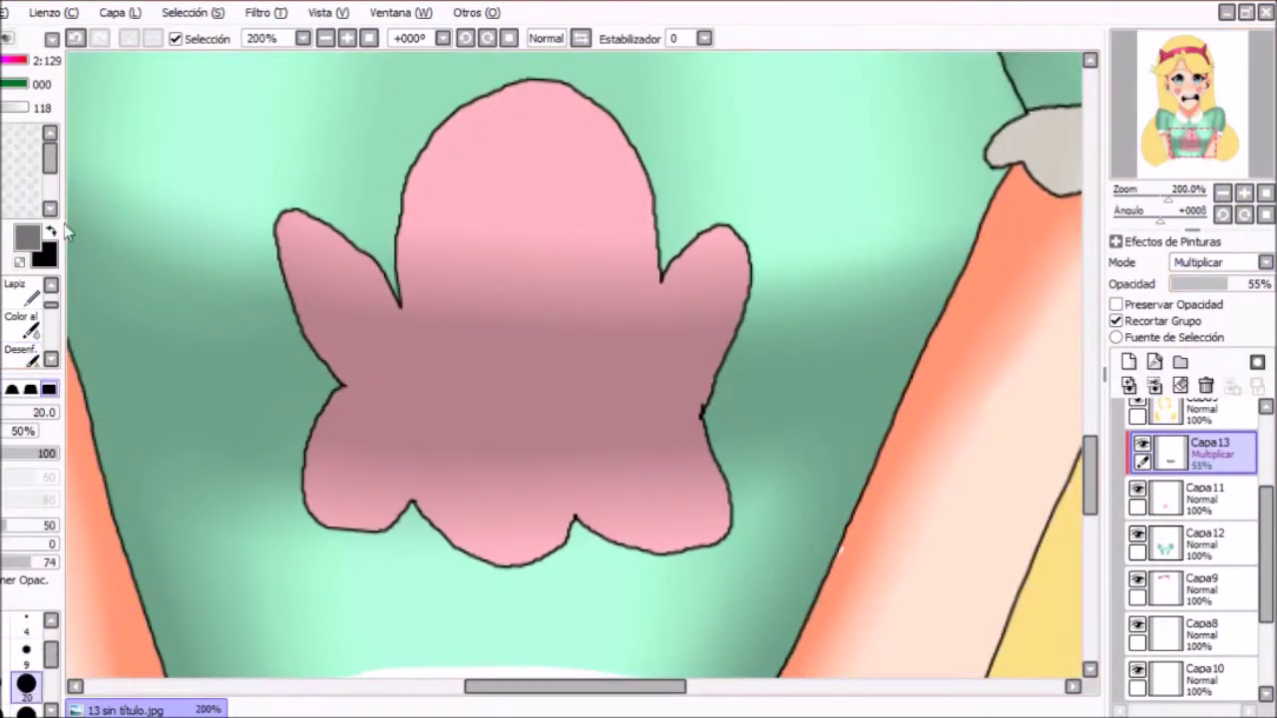
key("ctrl+o")
scroll(638, 379, "down", 5)
left_click(229, 370)
left_click(1103, 684)
left_click(120, 709)
Paint two magenta oval eyes on the pink chest figure.
left_click_drag(477, 249, 471, 299)
key("ctrl+z")
left_click(1169, 649)
Recolour the pink figure's outline magenta on clipped layer Capa14 above Capa4 and merge it down.
left_click(1202, 466)
left_click(1128, 362)
left_click(1116, 321)
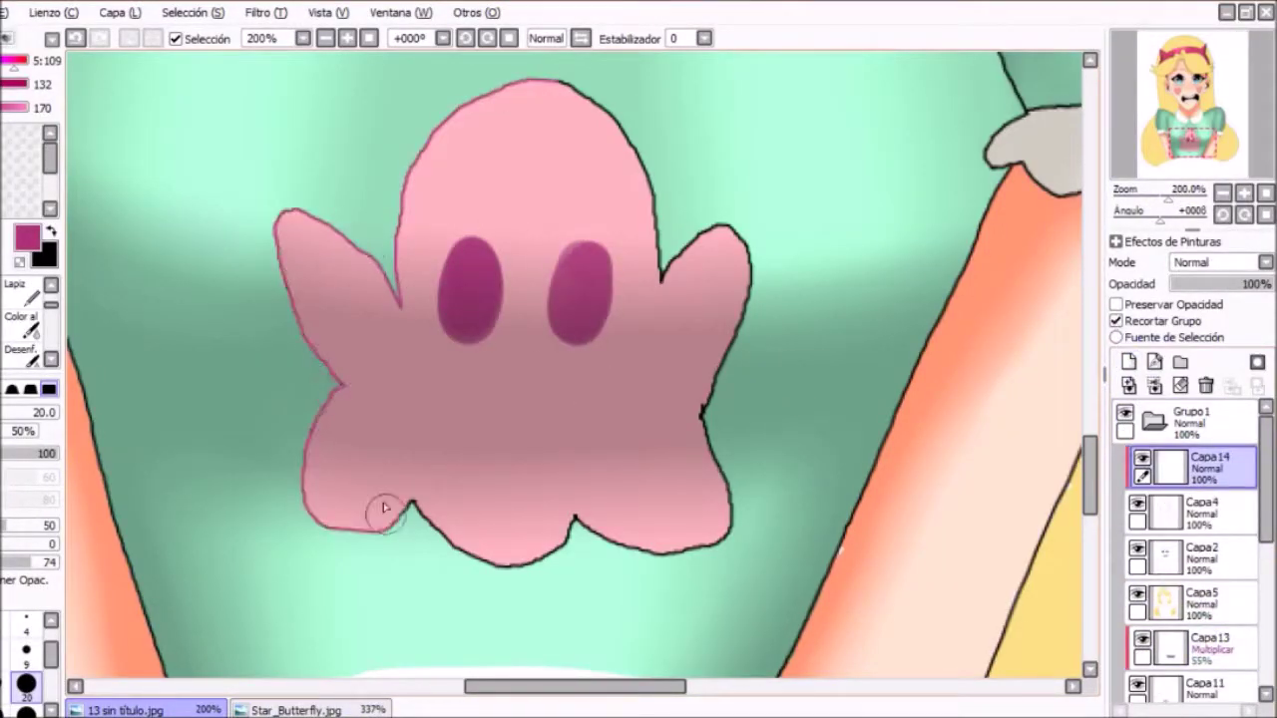
left_click(1154, 387)
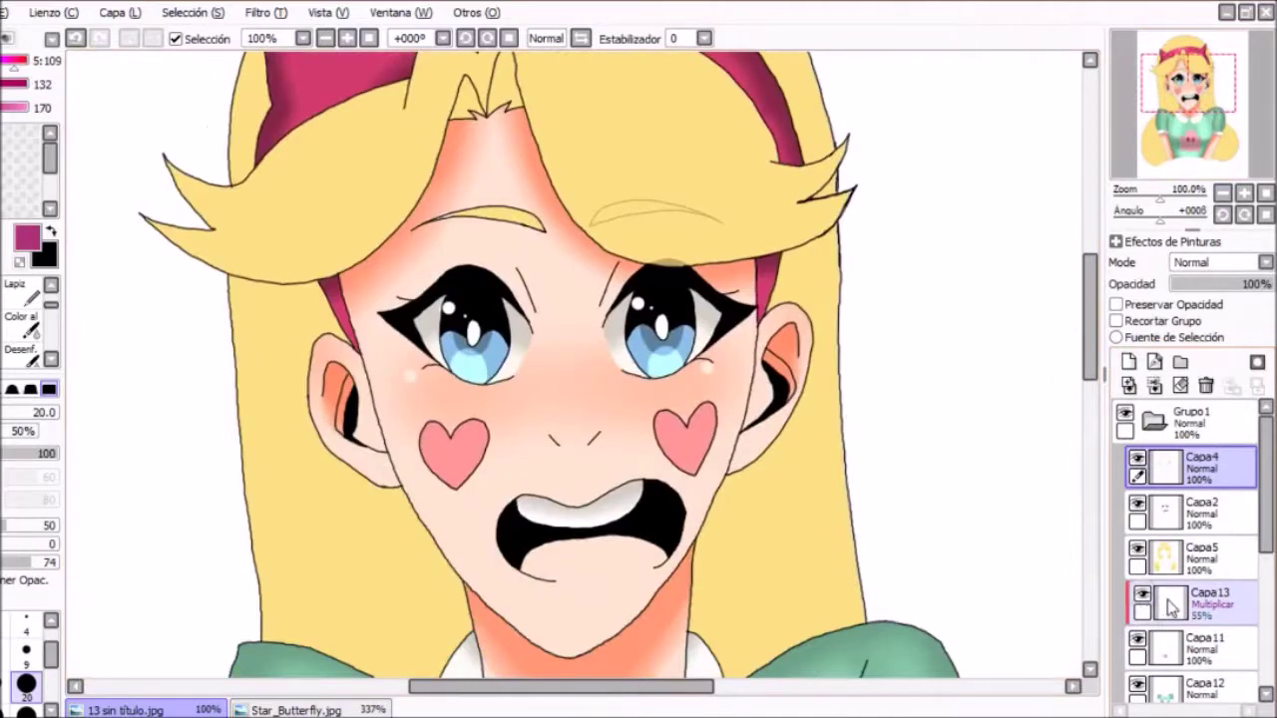
Add a light pink highlight to the chest figure on clipped layer Capa14 between Capa11 and the shadow layer, using a size 50 brush.
left_click(1187, 602)
scroll(927, 350, "down", 3)
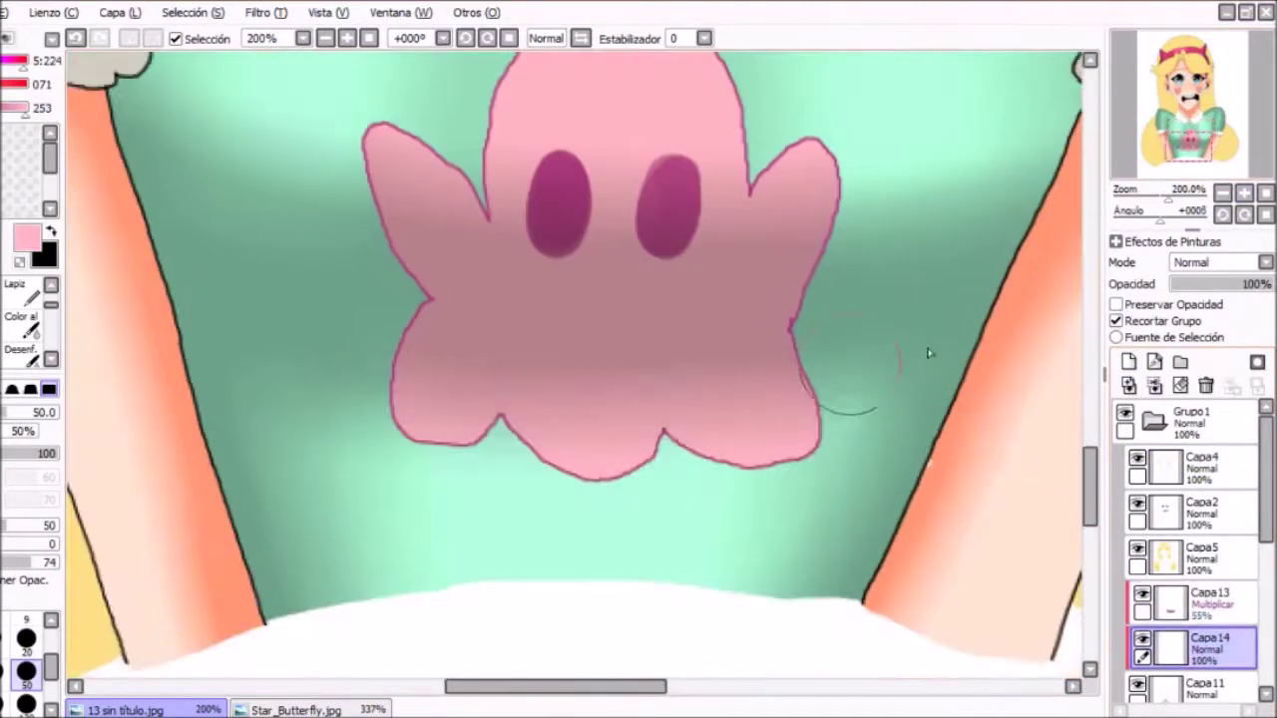
key("ctrl+z")
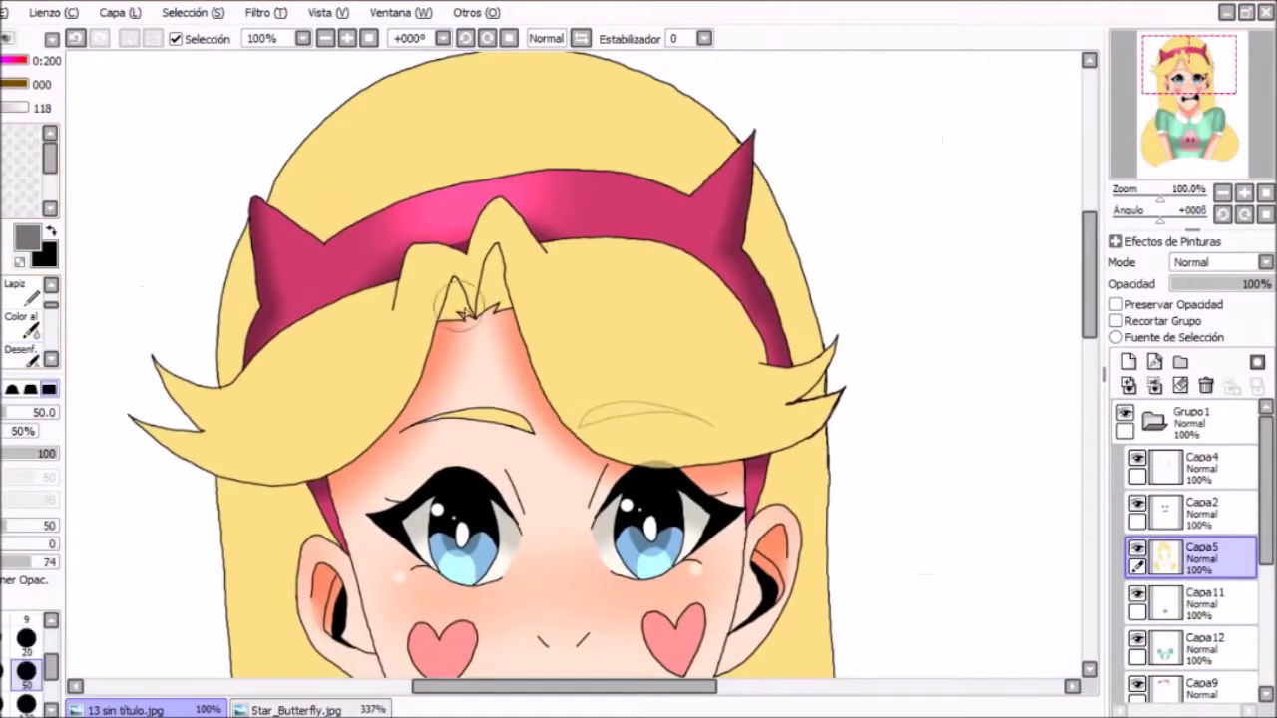
Shade the forehead tufts and the left fringe's underside in grey on a clipped Multiplicar layer Capa13 above the hair layer Capa5.
left_click(1188, 112)
left_click_drag(1189, 112, 1193, 109)
left_click(26, 616)
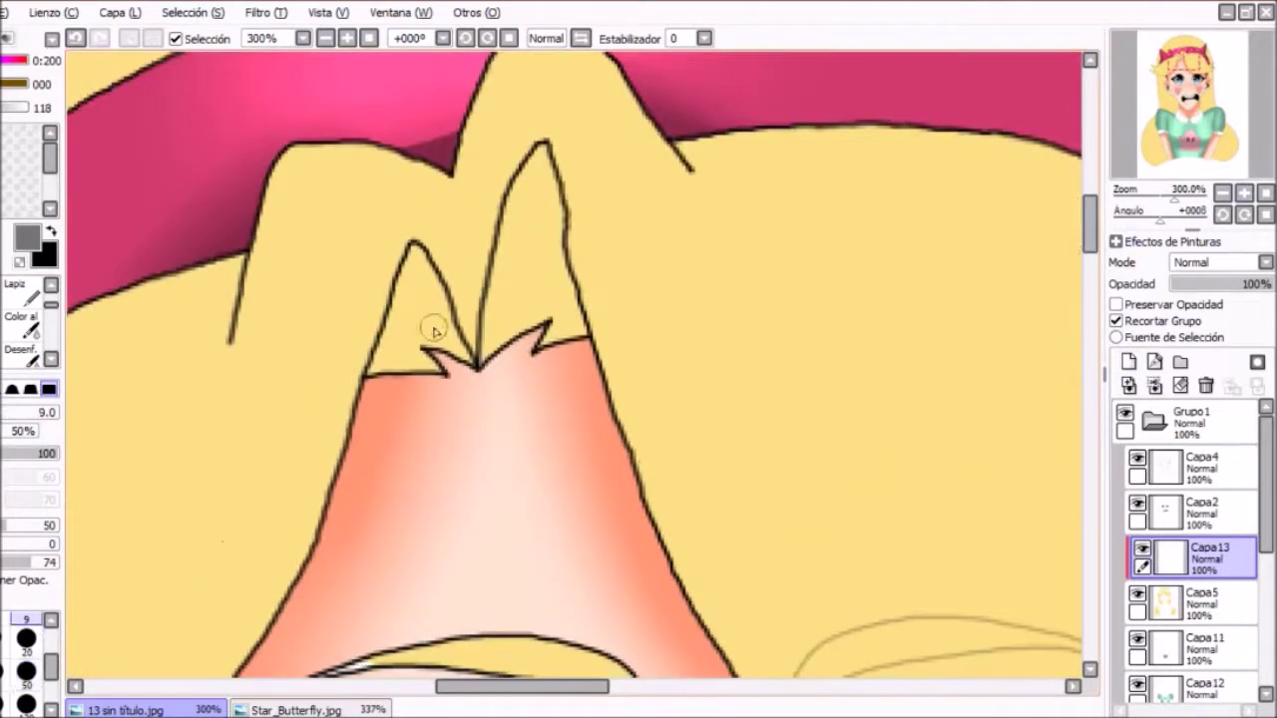
left_click(1223, 192)
left_click_drag(658, 366, 464, 520)
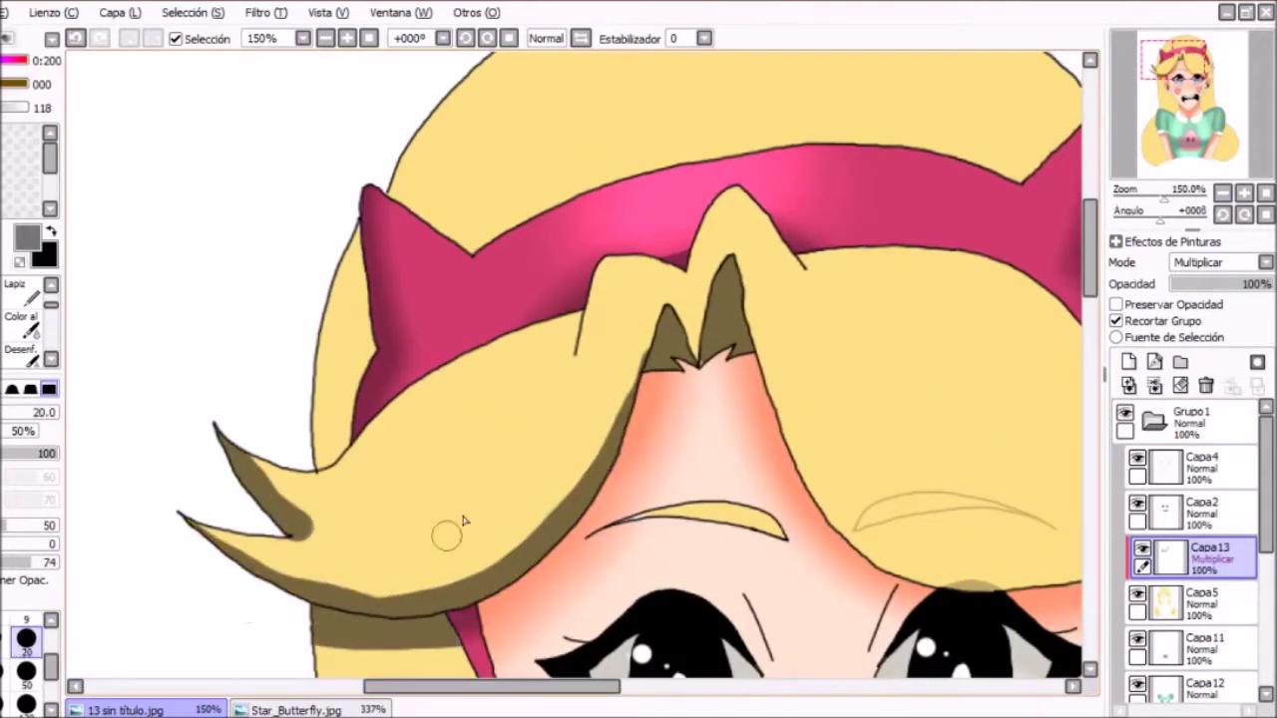
Paint grey shadows beside the headband and along the right fringe's lower edge and pointed tips with a size 20 brush.
left_click(44, 298)
key("Page_Up")
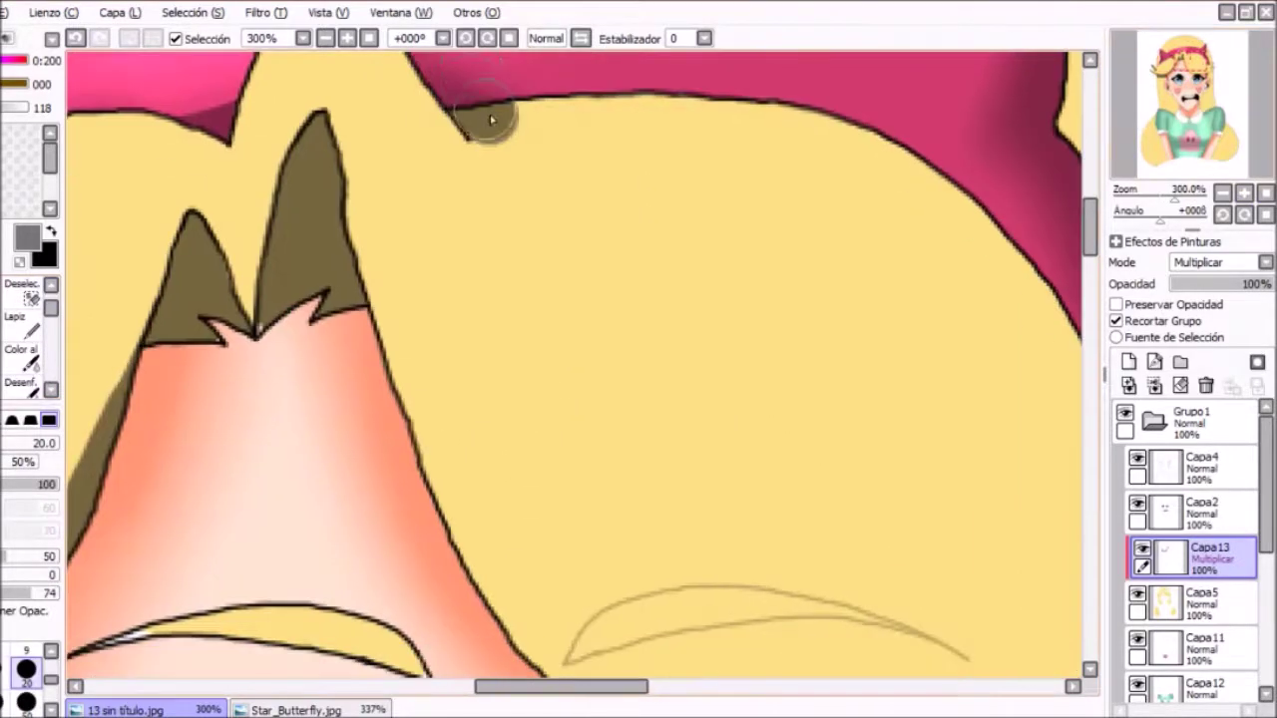
key("Page_Down")
mouse_move(229, 190)
left_mouse_down()
mouse_move(675, 427)
mouse_move(863, 212)
left_mouse_up()
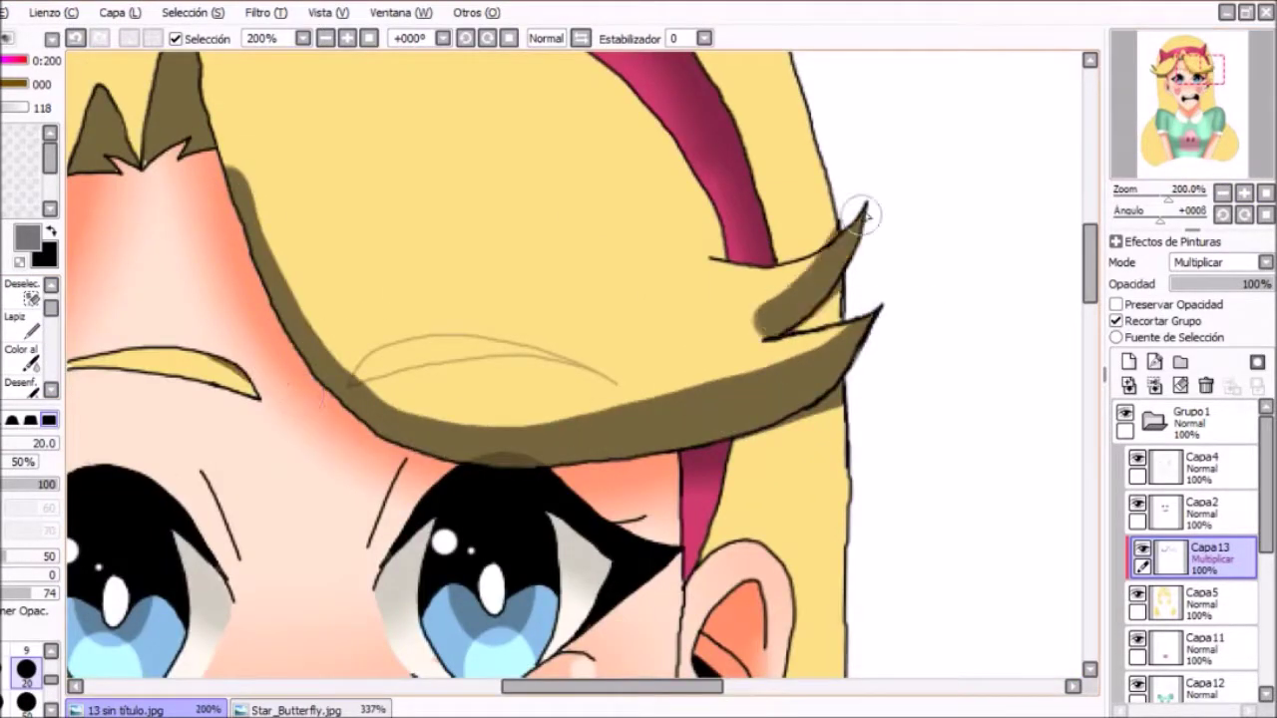
Trim the grey shadow along the right fringe and its tips with a size 9 eraser.
key("Page_Up")
key("bracketleft")
key("bracketleft")
key("bracketleft")
key("bracketright")
key("bracketright")
key("bracketright")
key("bracketright")
key("bracketright")
left_click_drag(763, 115, 649, 284)
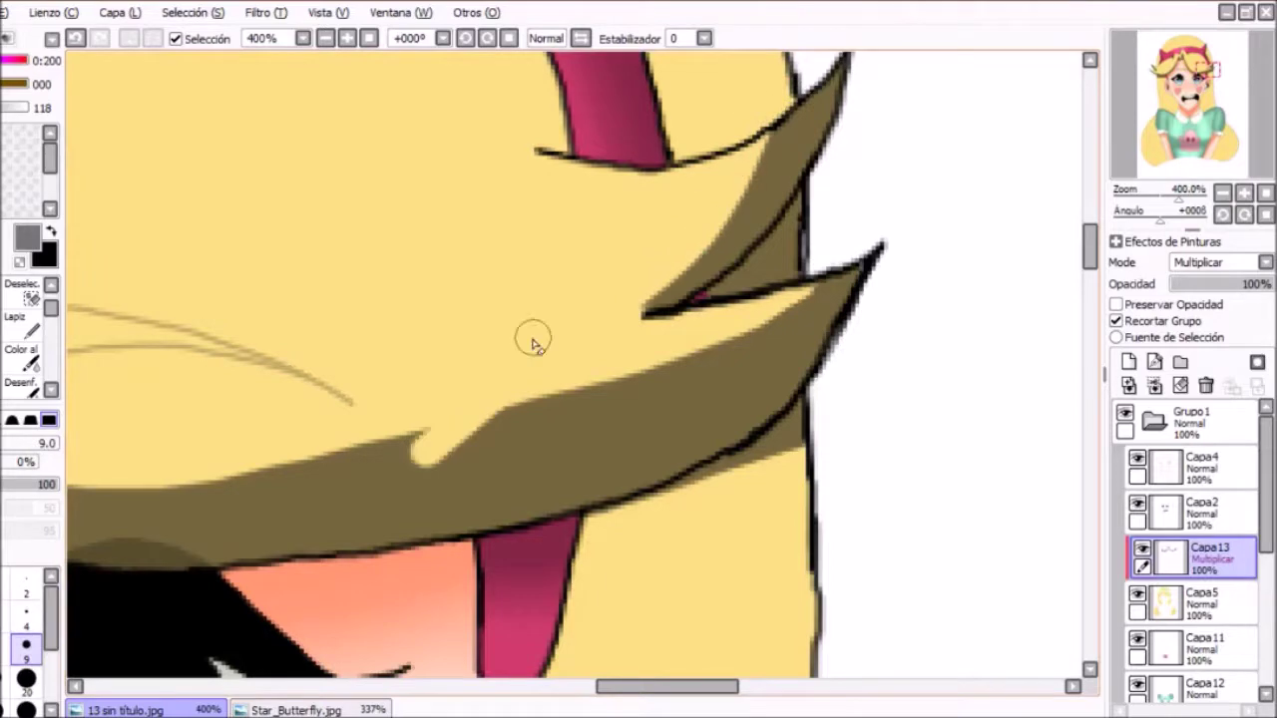
Blur the shadows on the left and right fringe sections and their tips.
key("Page_Down")
left_click_drag(329, 219, 180, 399)
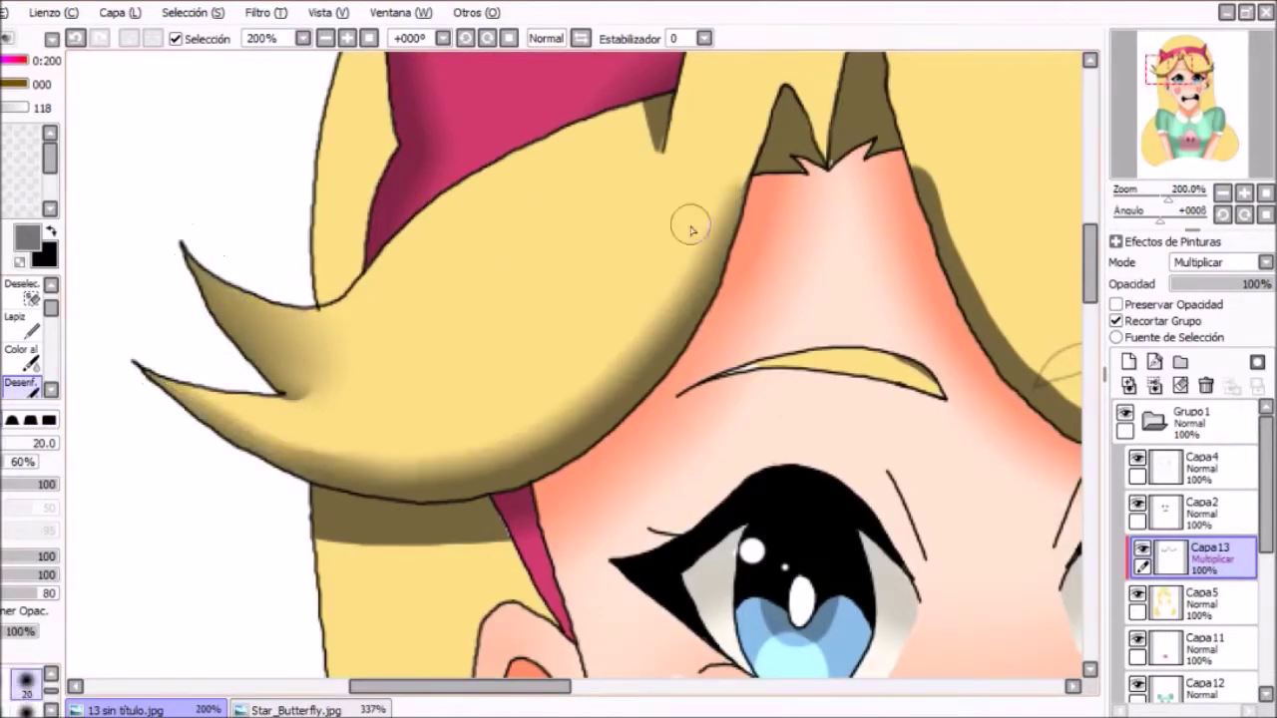
key("Page_Down")
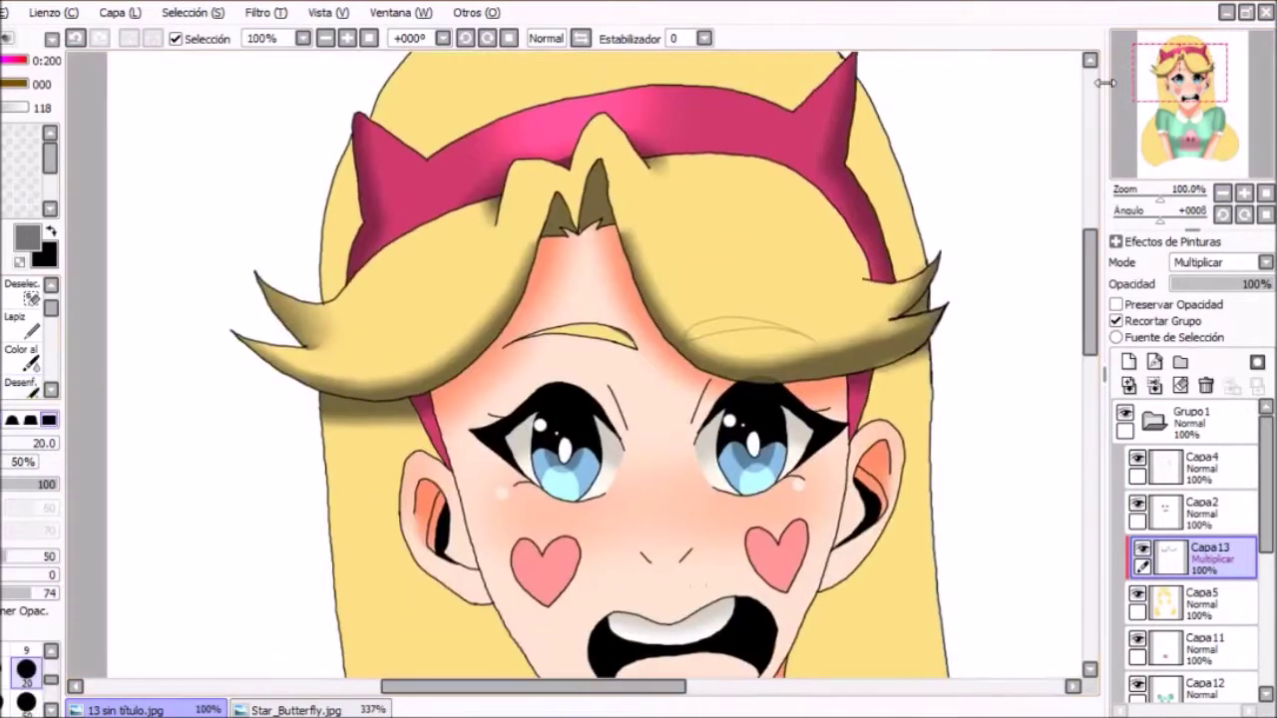
Shade and blur the hair behind the headband's right side and set Capa13's opacity to 55%.
key("Page_Up")
mouse_move(1077, 115)
left_mouse_down()
mouse_move(668, 304)
mouse_move(698, 518)
left_mouse_up()
key("Page_Down")
left_click_drag(1227, 284, 1187, 283)
Paint a grey shadow over the crown of the hair above the headband and blur it with size 80.
left_click(26, 670)
mouse_move(639, 190)
left_mouse_down()
mouse_move(648, 246)
mouse_move(586, 361)
left_mouse_up()
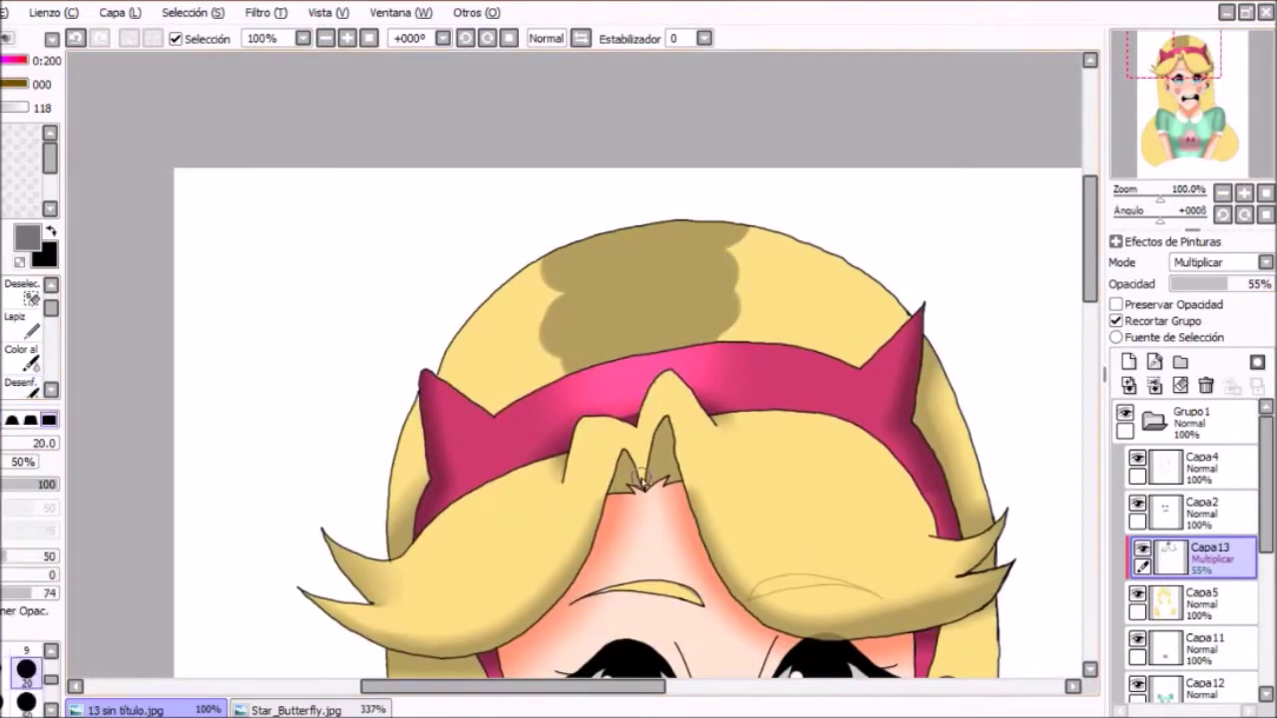
key("ctrl+z")
key("ctrl+z")
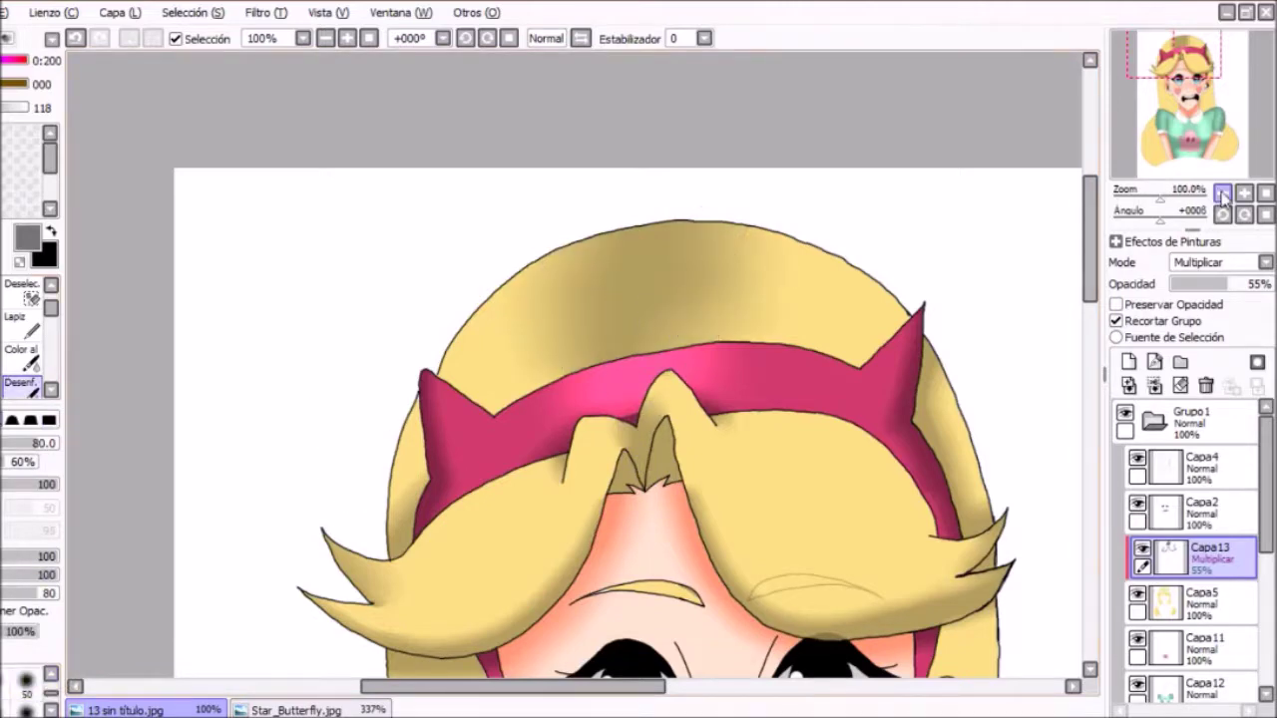
Paint wide grey shadow bands on the long hair beside the neck and behind both arms with a size 50 brush.
key("Page_Down")
left_click_drag(878, 359, 1081, 148)
left_click_drag(469, 239, 429, 519)
left_click_drag(957, 279, 984, 428)
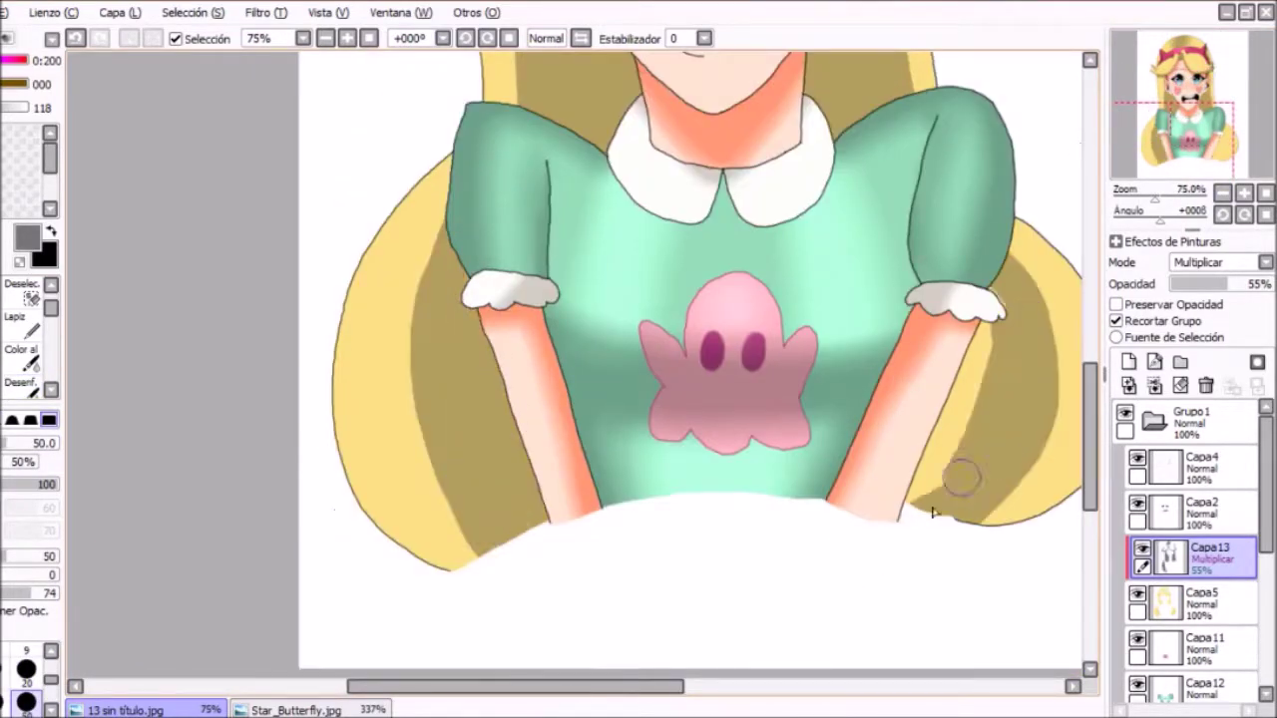
Blur the shadows on the long hair behind the face and arms using sizes 80 and 40.
left_click(20, 384)
scroll(499, 579, "right", 3)
mouse_move(329, 269)
left_mouse_down()
mouse_move(300, 365)
mouse_move(289, 519)
left_mouse_up()
left_click_drag(898, 279, 878, 479)
left_click_drag(773, 171, 704, 450)
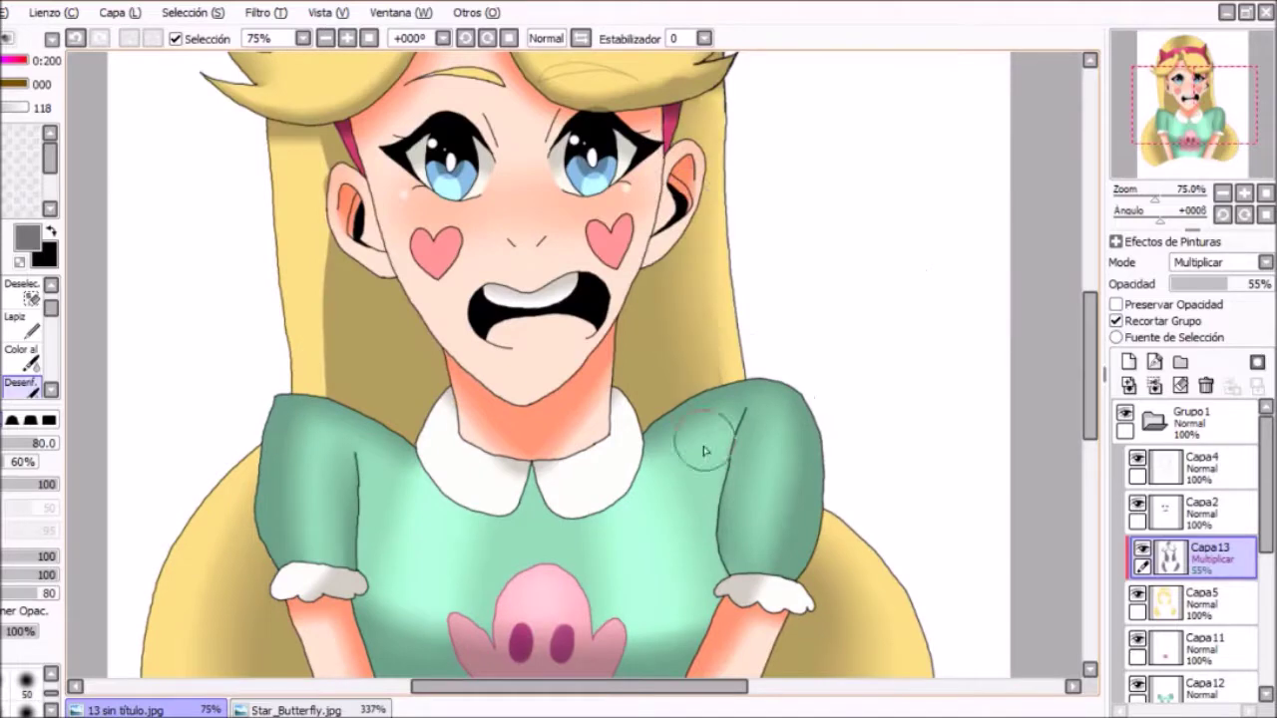
left_click(26, 683)
key("ctrl+minus")
key("ctrl+plus")
key("ctrl+plus")
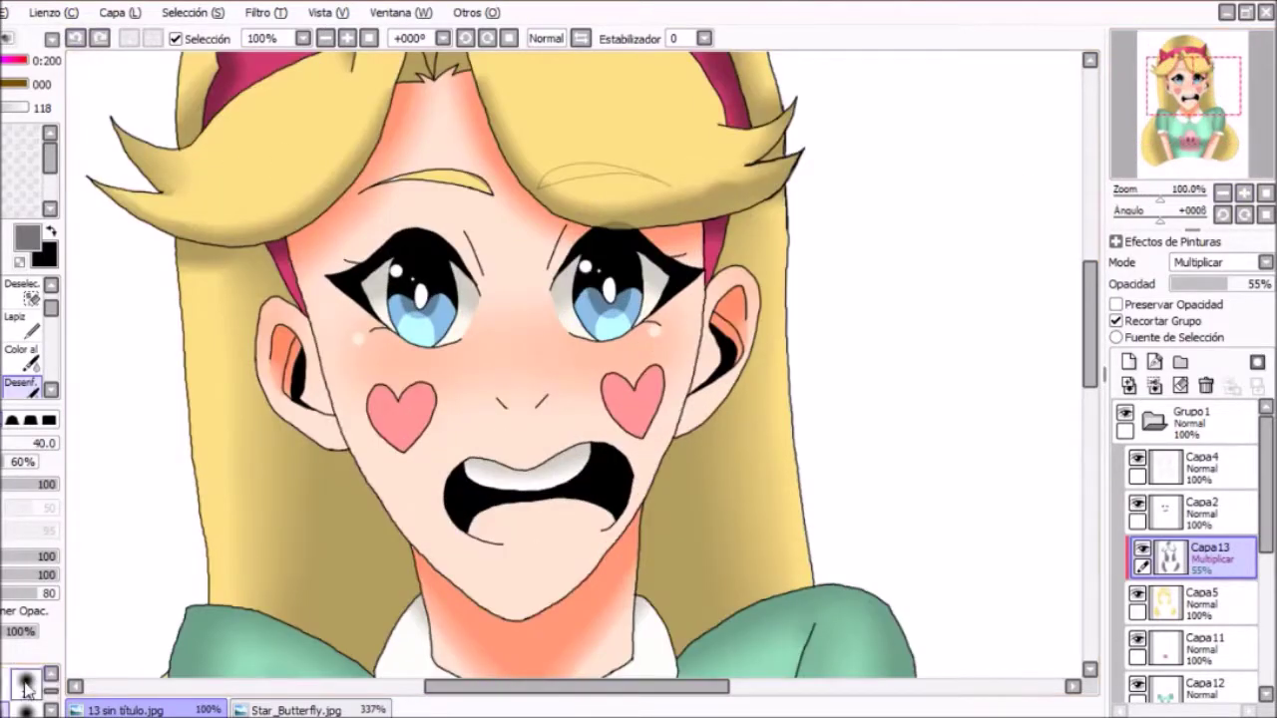
left_click(26, 683)
Add clipped layer Capa14 between Capa5 and the shadow layer Capa13 and set its mode to Luminosidad.
key("ctrl+minus")
key("ctrl+minus")
key("ctrl+minus")
left_click(1127, 361)
key("ctrl+plus")
key("ctrl+plus")
key("ctrl+plus")
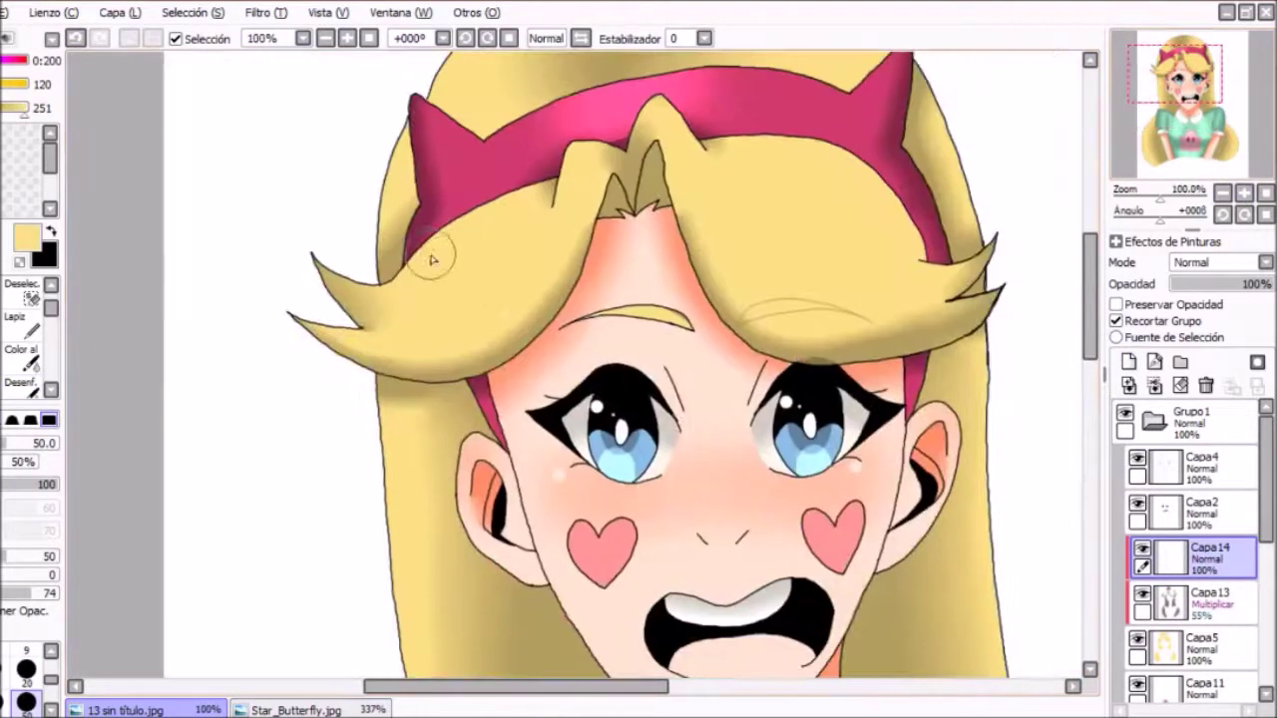
left_click_drag(1192, 558, 1192, 603)
left_click_drag(1187, 110, 1186, 62)
left_click(1217, 261)
left_click(1229, 344)
Paint yellow highlights on the fringe and the outer parts of the long hair on Capa14 with a size 50 brush.
scroll(443, 317, "down", 5)
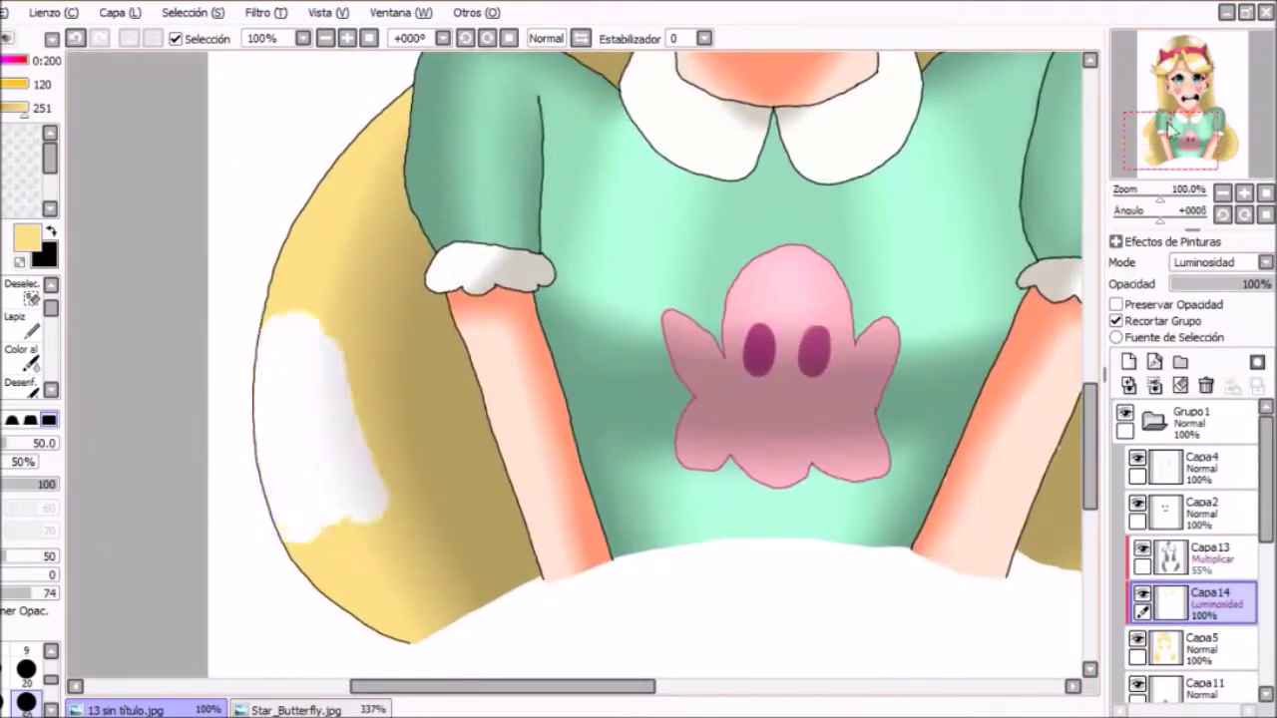
key("ctrl+minus")
key("ctrl+minus")
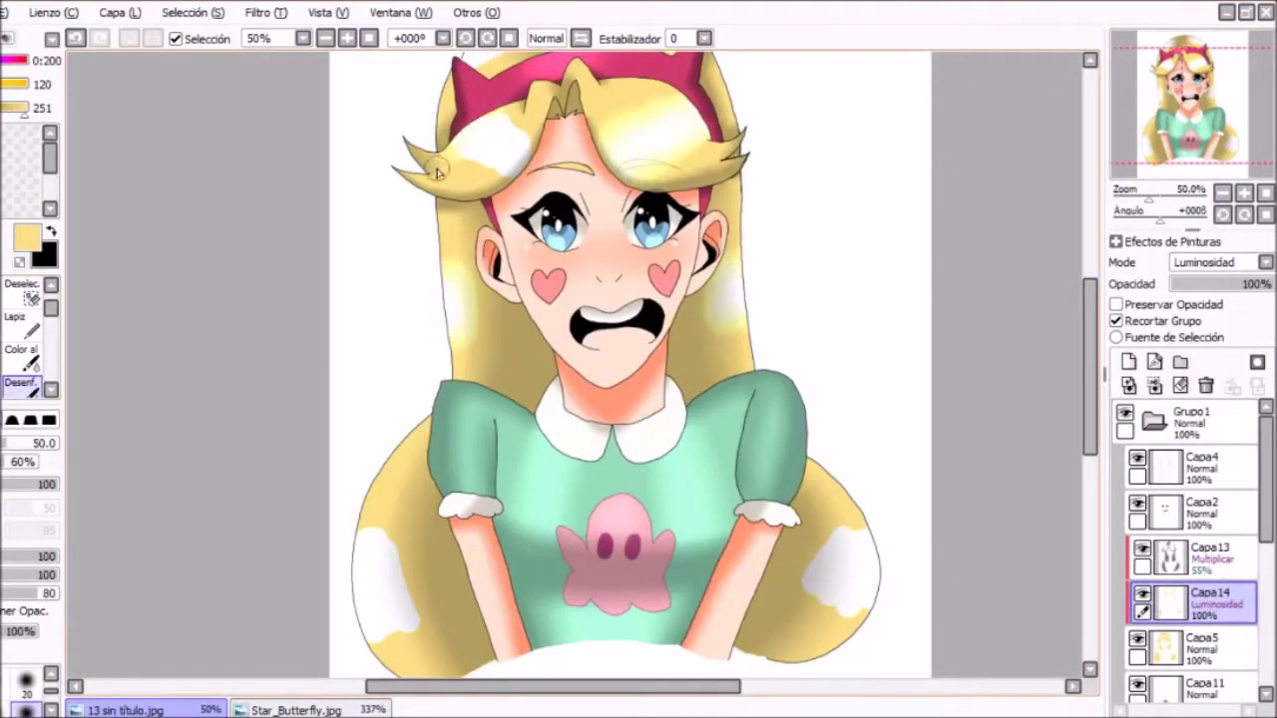
Blur the hair highlights and set Capa14's opacity to 37%.
left_click_drag(1207, 295, 1212, 295)
scroll(893, 504, "up", 4)
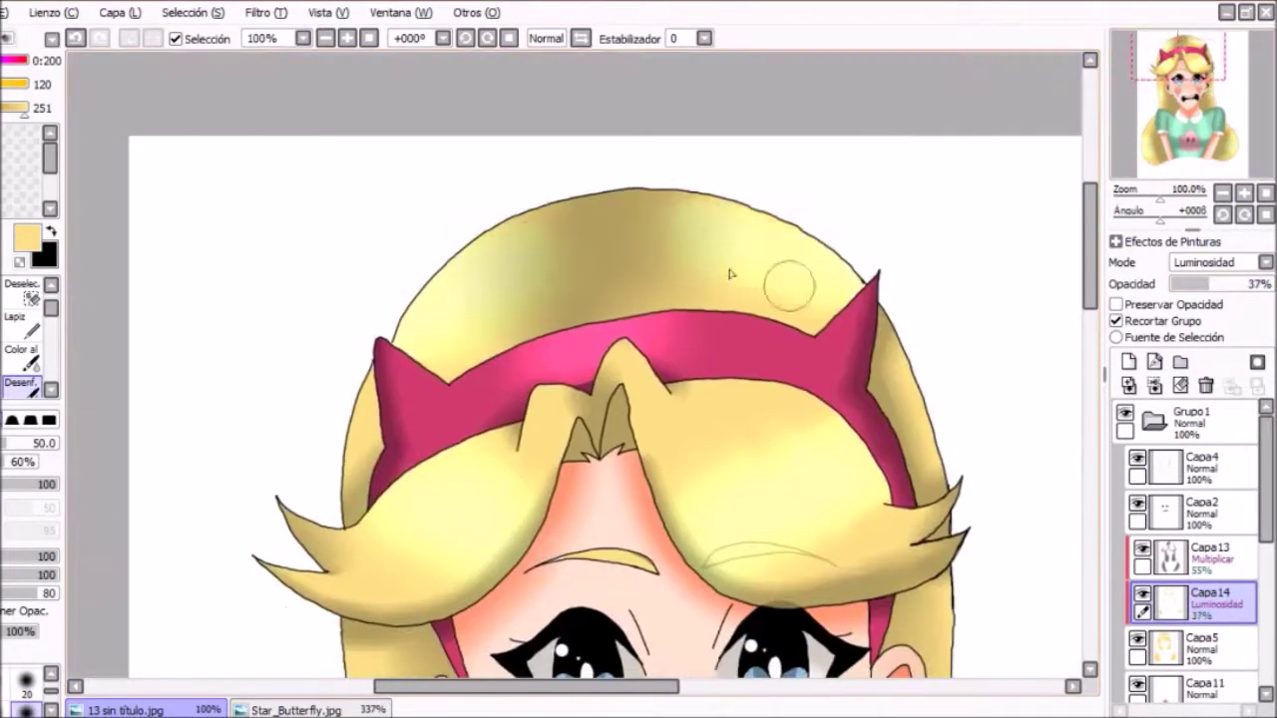
scroll(893, 503, "down", 6)
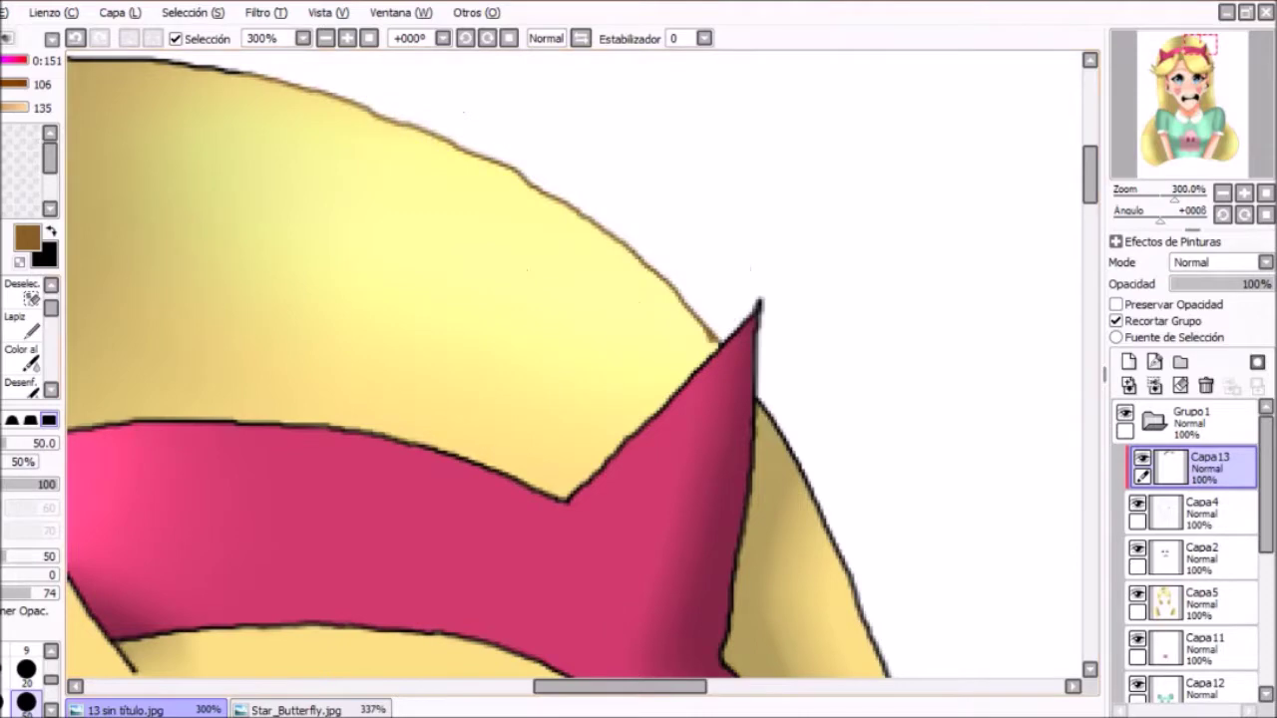
Recolour the outlines of the crown and the right hair tips brown on clipped layer Capa13 above Capa4 with a size 20 brush.
key("[")
scroll(849, 277, "up", 3)
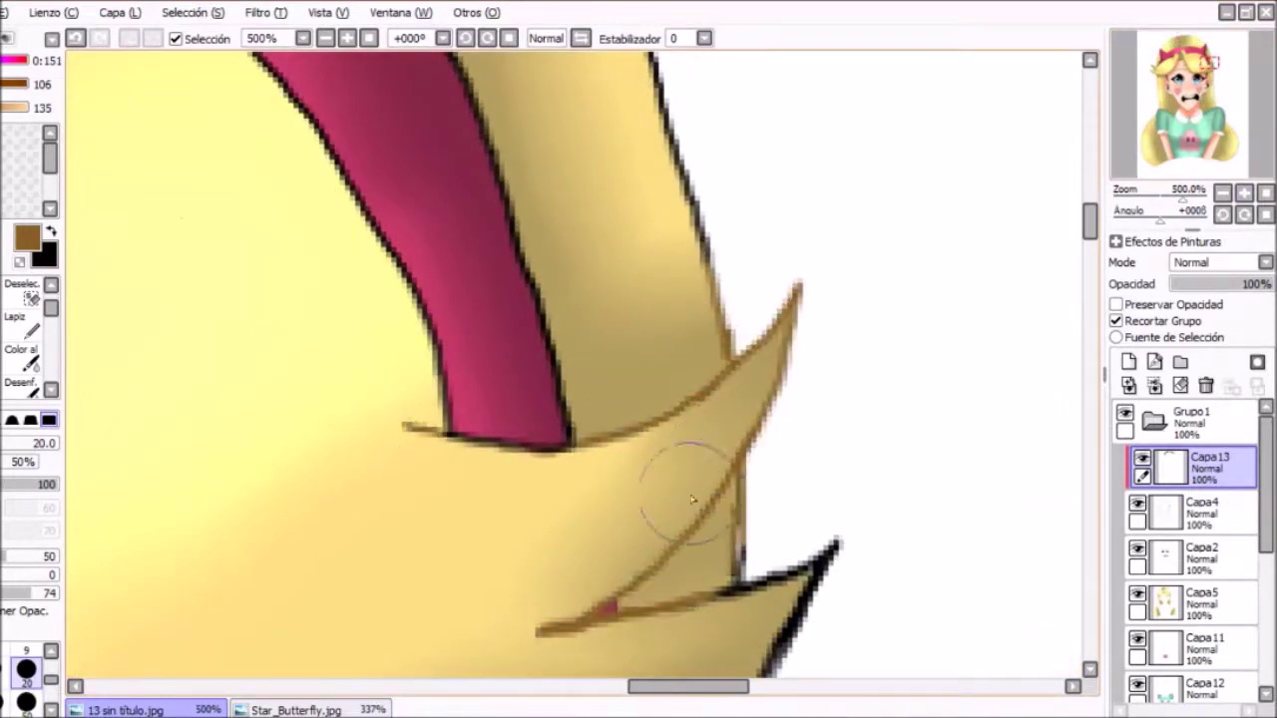
left_click_drag(618, 589, 433, 191)
scroll(432, 191, "down", 2)
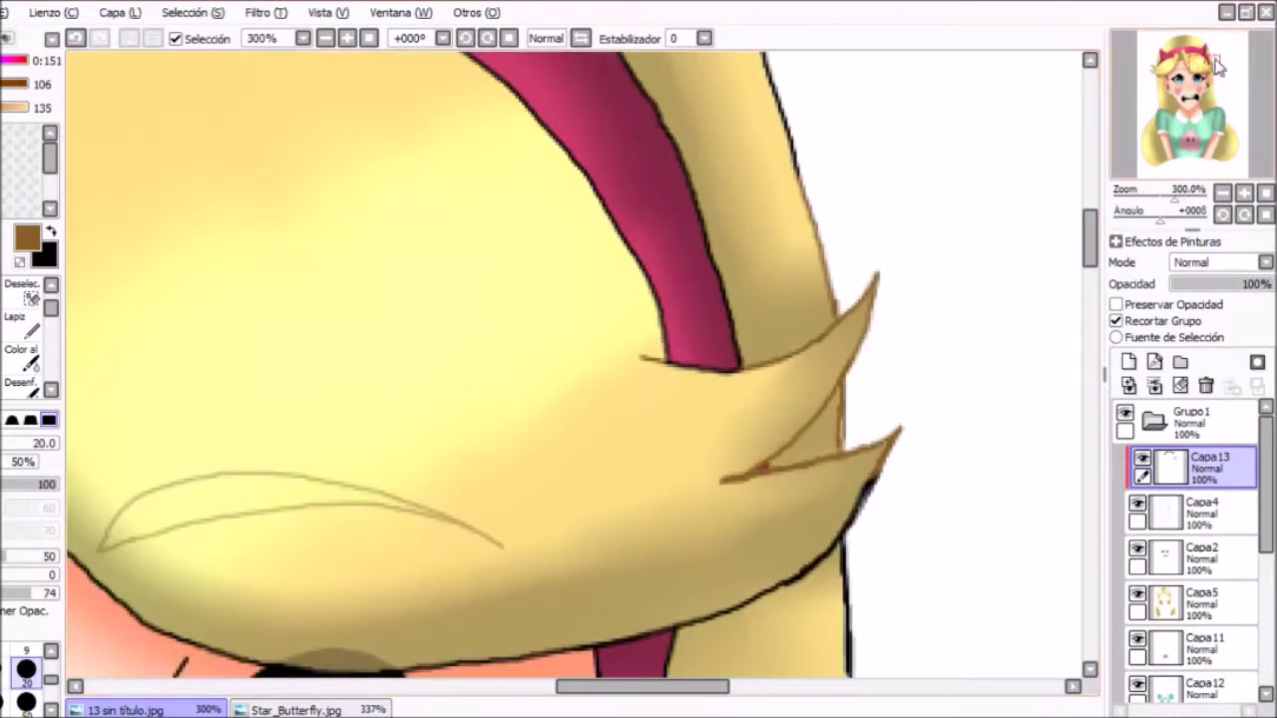
Recolour the lower outlines of the right and left fringe sections brown on Capa13.
left_click_drag(1089, 215, 1089, 280)
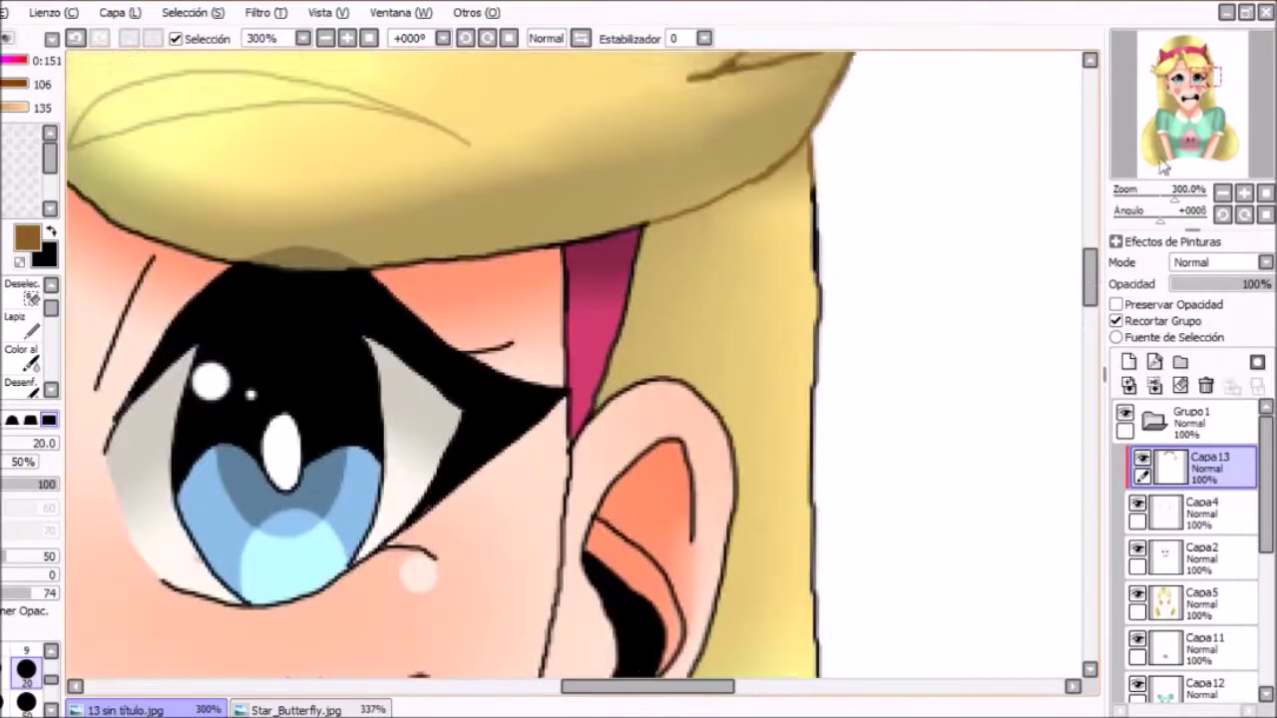
scroll(598, 110, "up", 3)
left_click_drag(706, 83, 535, 167)
left_click_drag(673, 325, 574, 460)
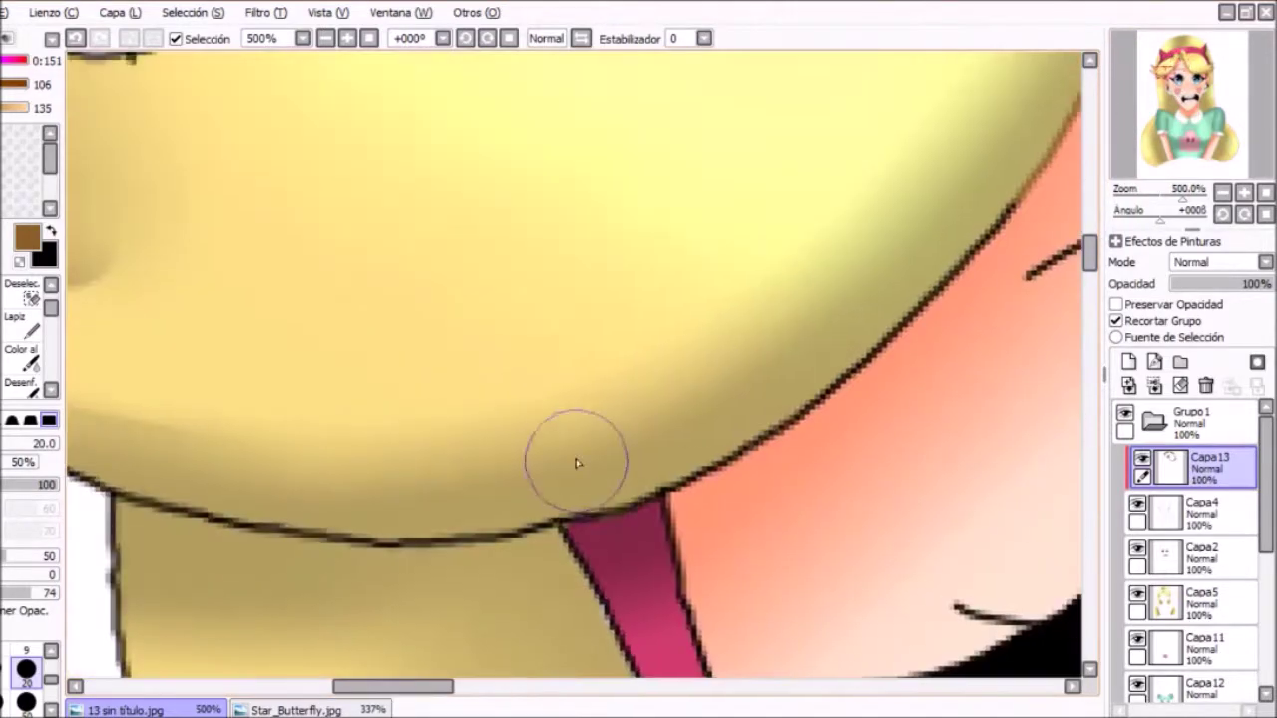
left_click_drag(489, 494, 673, 103)
scroll(644, 100, "down", 3)
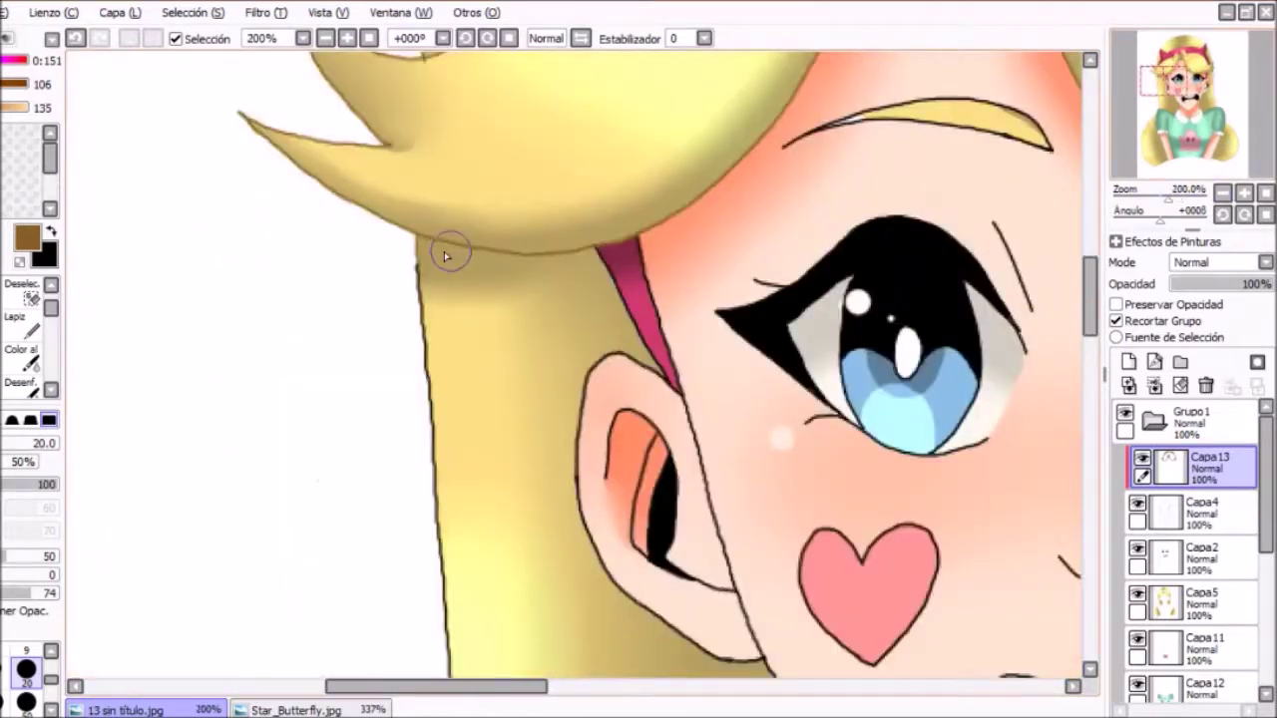
Recolour the outlines of the long hair on both sides and beside the sleeve brown on Capa13 with the size 20 brush.
left_click_drag(448, 250, 527, 186)
scroll(442, 58, "up", 1)
scroll(1016, 399, "up", 2)
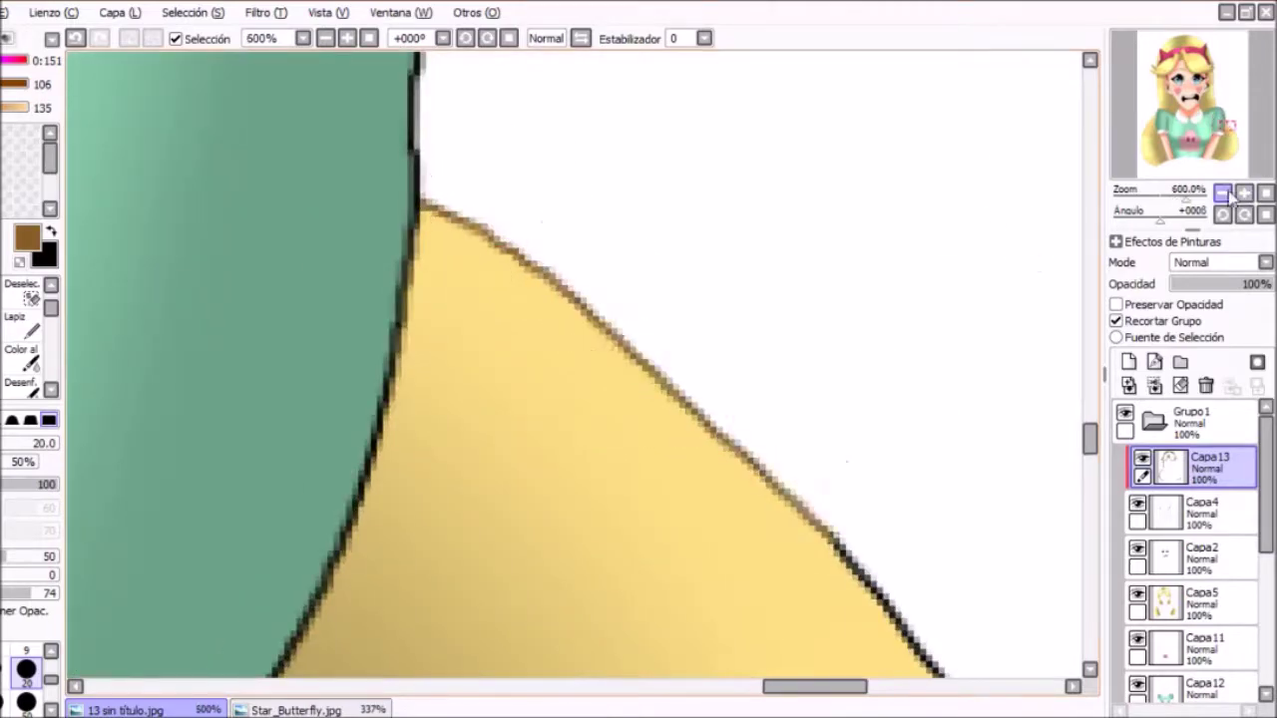
left_click(1225, 192)
scroll(755, 590, "up", 3)
scroll(701, 382, "down", 3)
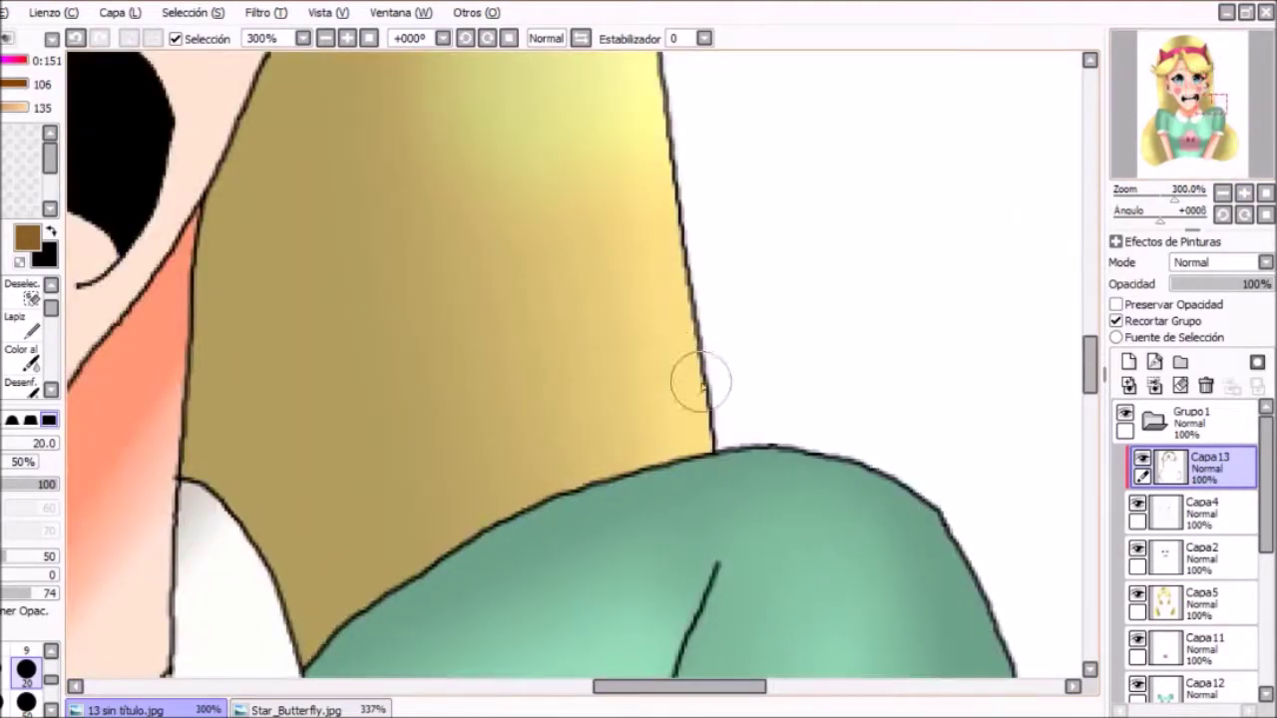
scroll(864, 273, "up", 10)
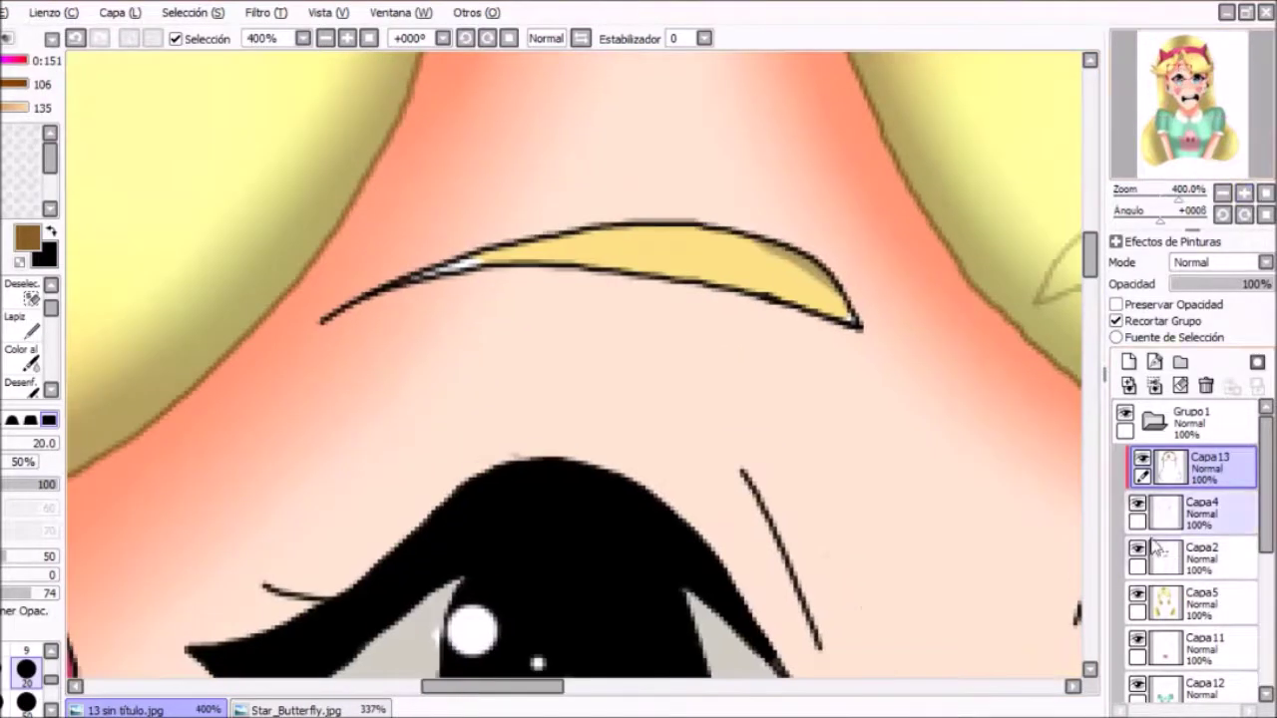
Fill the uncoloured gap in the visible eyebrow with the hair yellow on Capa5, and add a clipped layer above Capa2.
left_click(1202, 604)
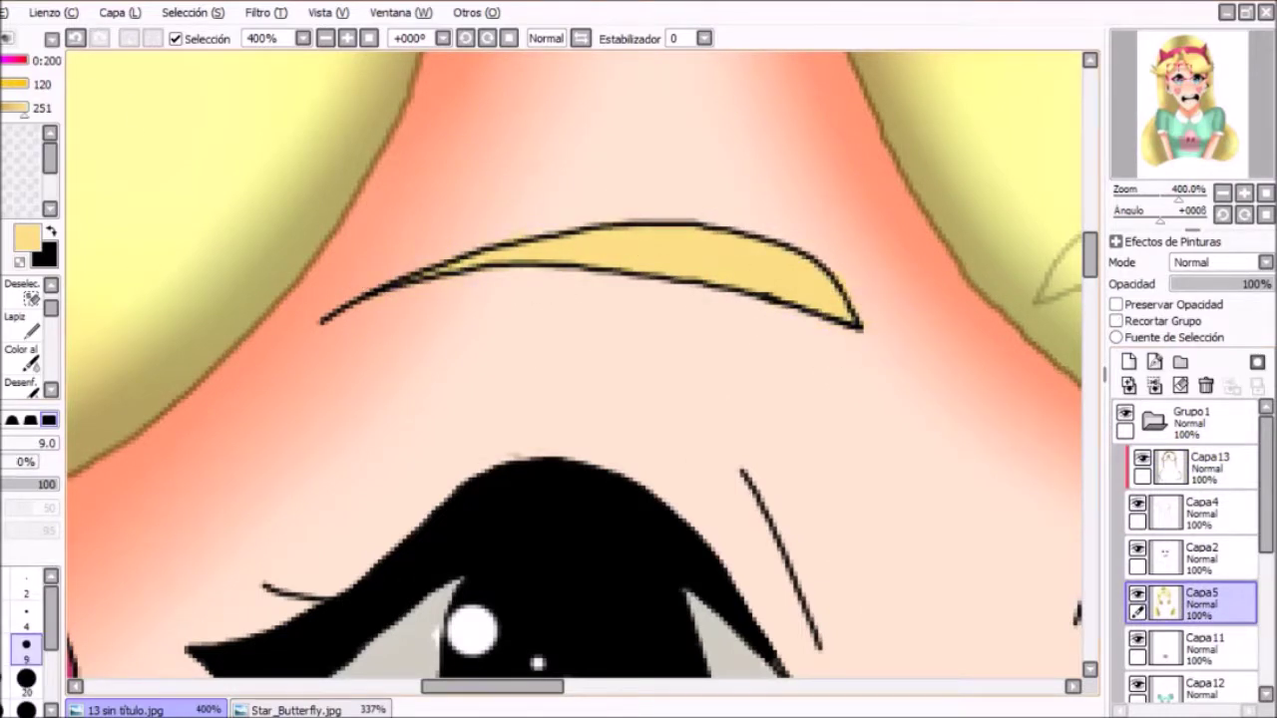
left_click(1128, 361)
left_click(1116, 320)
left_click_drag(554, 237, 787, 289)
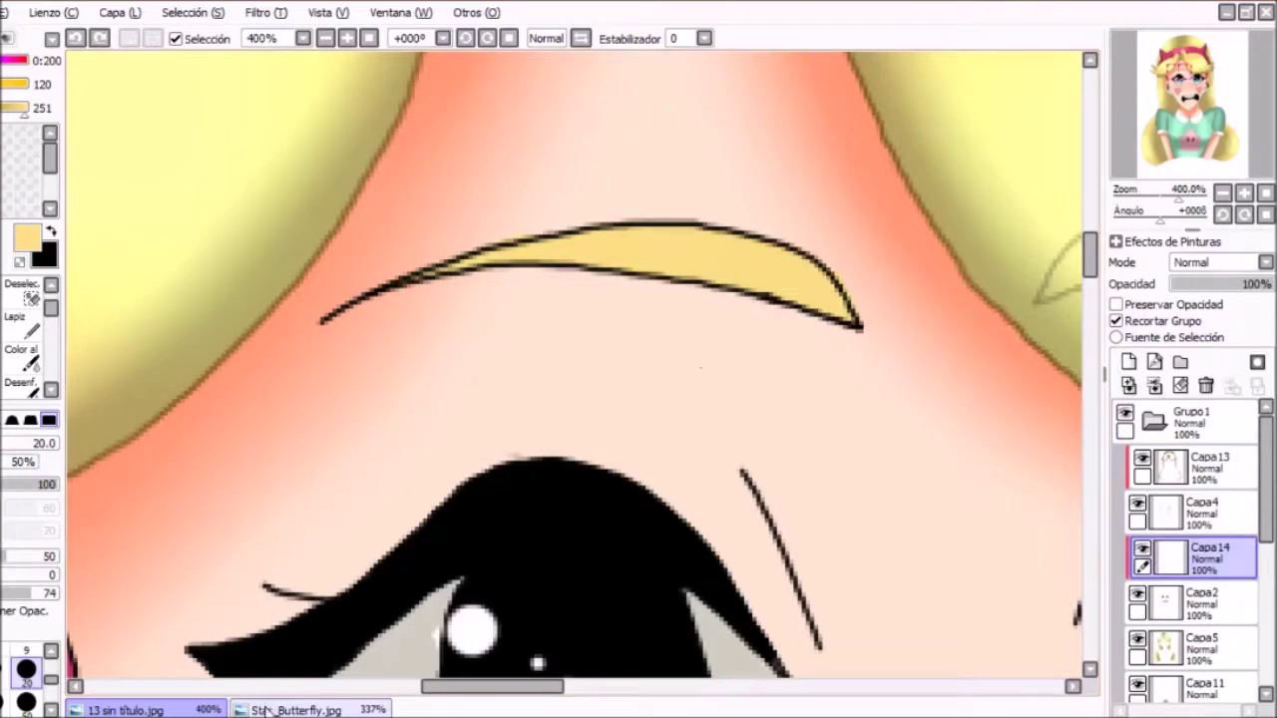
Recolour the eyebrow outlines brown on clipped layer Capa14 with a size 20 brush and compare the drawing with the Star_Butterfly.jpg reference.
left_click(264, 710)
left_click(124, 710)
scroll(854, 286, "down", 3)
scroll(640, 295, "up", 2)
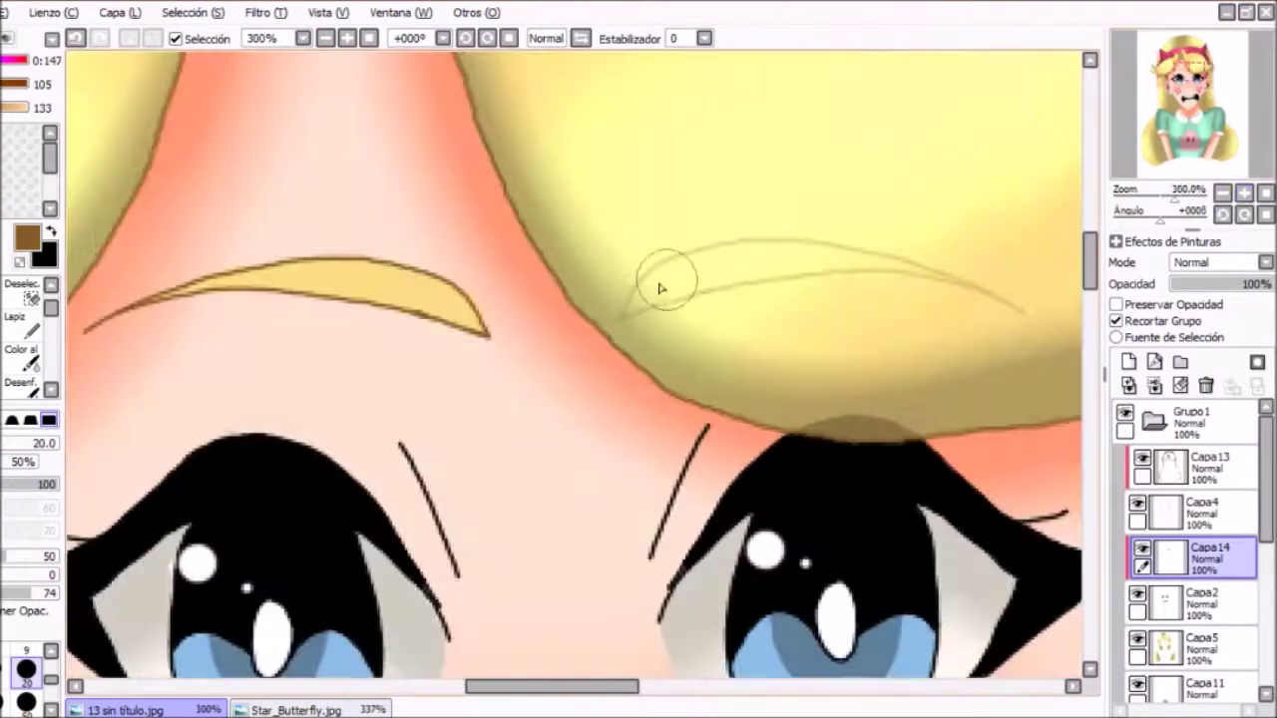
scroll(640, 295, "down", 3)
left_click(296, 710)
scroll(1202, 68, "up", 2)
scroll(485, 649, "down", 3)
left_click(110, 710)
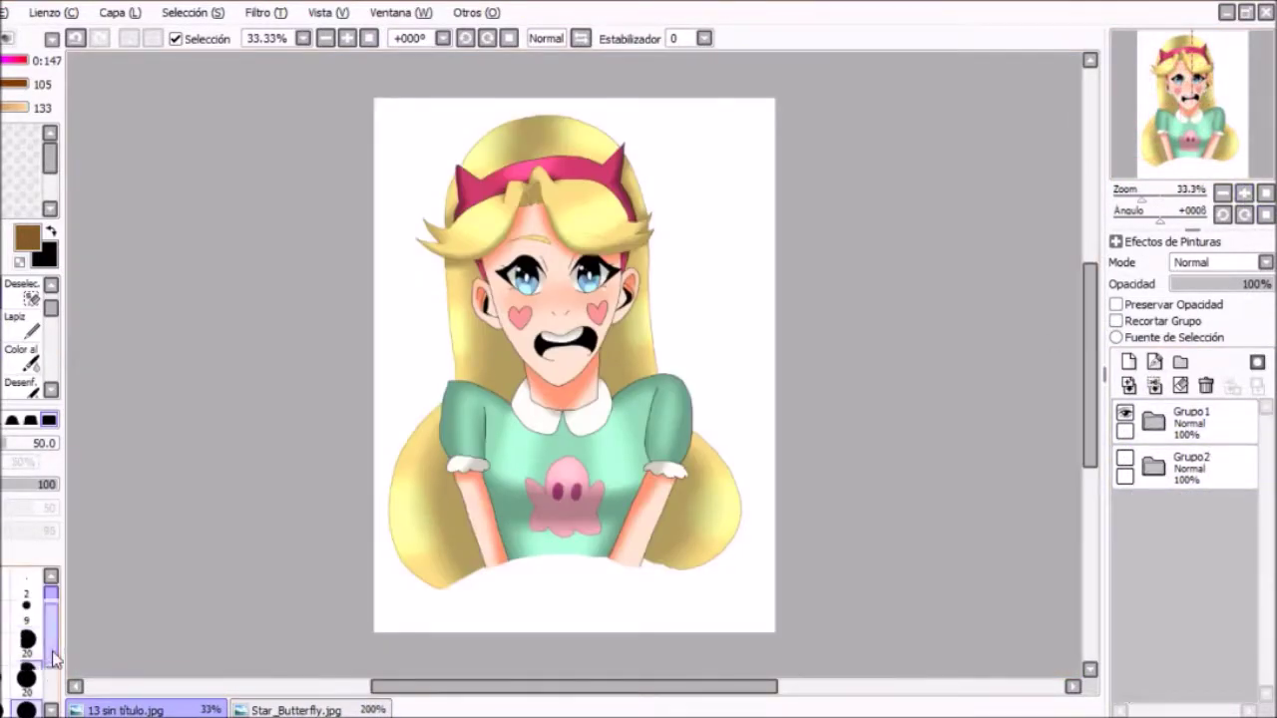
mouse_move(504, 269)
left_mouse_down()
mouse_move(584, 456)
mouse_move(585, 200)
left_mouse_up()
left_click(19, 290)
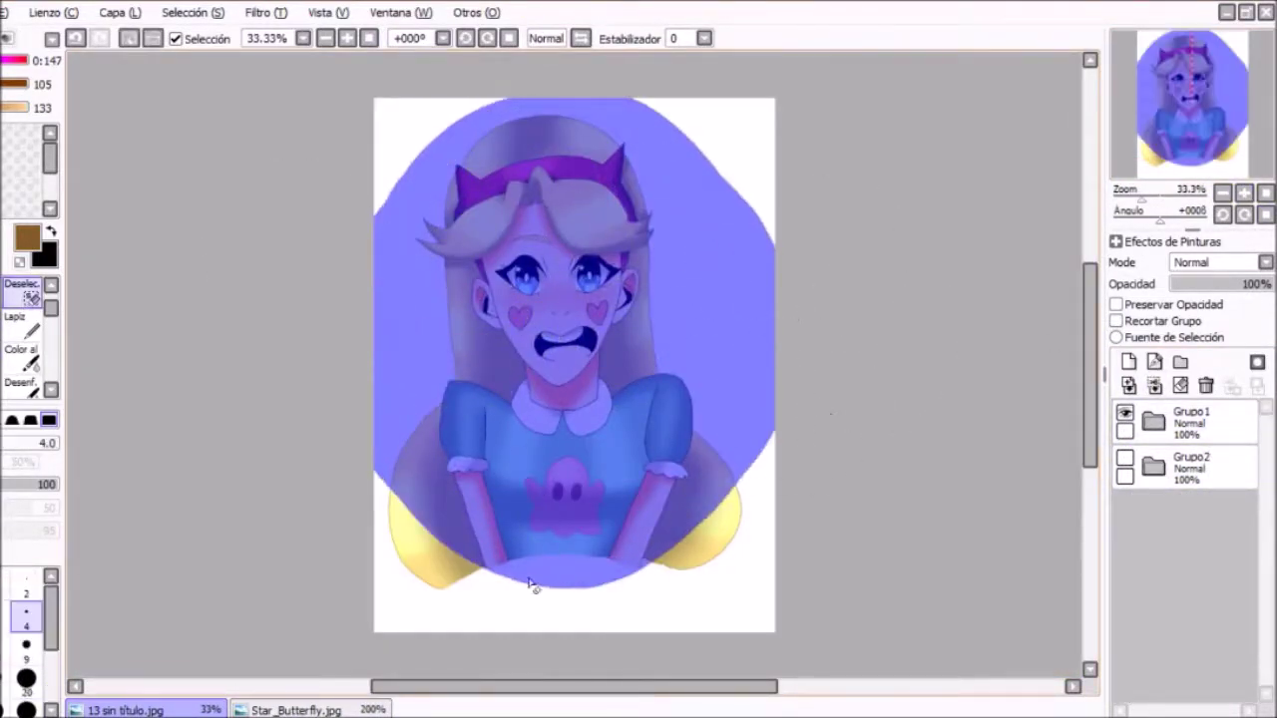
key("ctrl+plus")
key("ctrl+d")
key("ctrl+minus")
key("ctrl+minus")
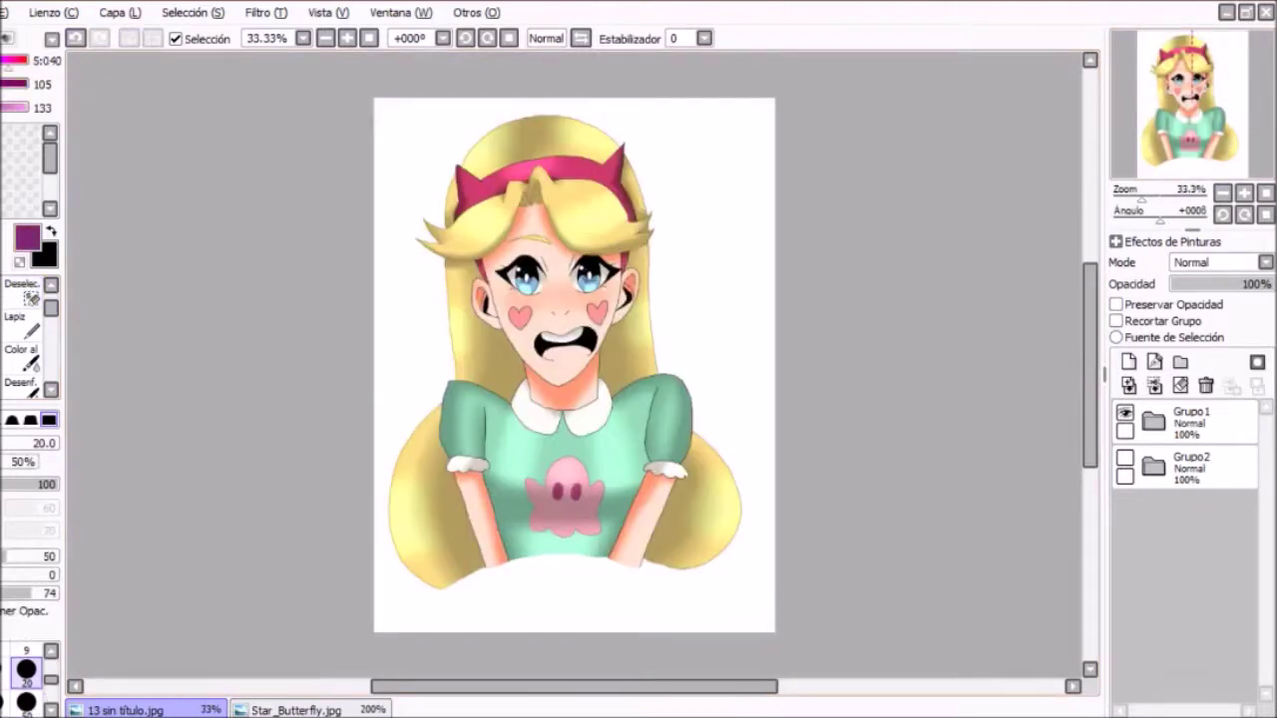
left_click_drag(468, 140, 638, 149)
key("ctrl+z")
Paint a large bright pink circle behind the girl on a new layer below Grupo1 with a size 350 brush.
left_click(1128, 362)
left_click_drag(419, 149, 429, 399)
key("ctrl+z")
mouse_move(511, 197)
left_mouse_down()
mouse_move(679, 180)
mouse_move(693, 253)
left_mouse_up()
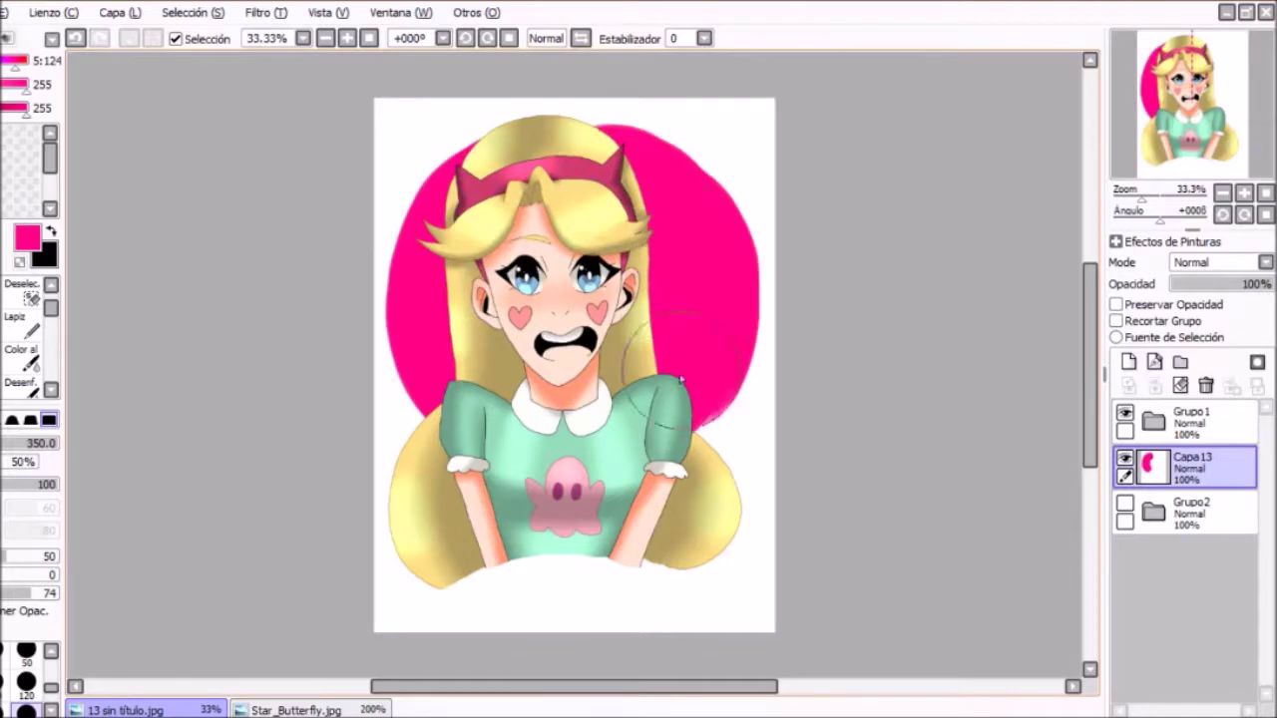
Sign the artwork in white near the pink circle's lower right edge on a new layer with a size 4 pencil.
left_click(20, 215)
key("ctrl+plus")
key("ctrl+plus")
left_click(1128, 362)
left_click(1116, 320)
key("ctrl+plus")
left_click(26, 626)
mouse_move(456, 356)
left_mouse_down()
mouse_move(455, 470)
mouse_move(766, 100)
left_mouse_up()
key("ctrl+minus")
key("ctrl+minus")
key("ctrl+minus")
key("ctrl+minus")
key("ctrl+minus")
key("ctrl+minus")
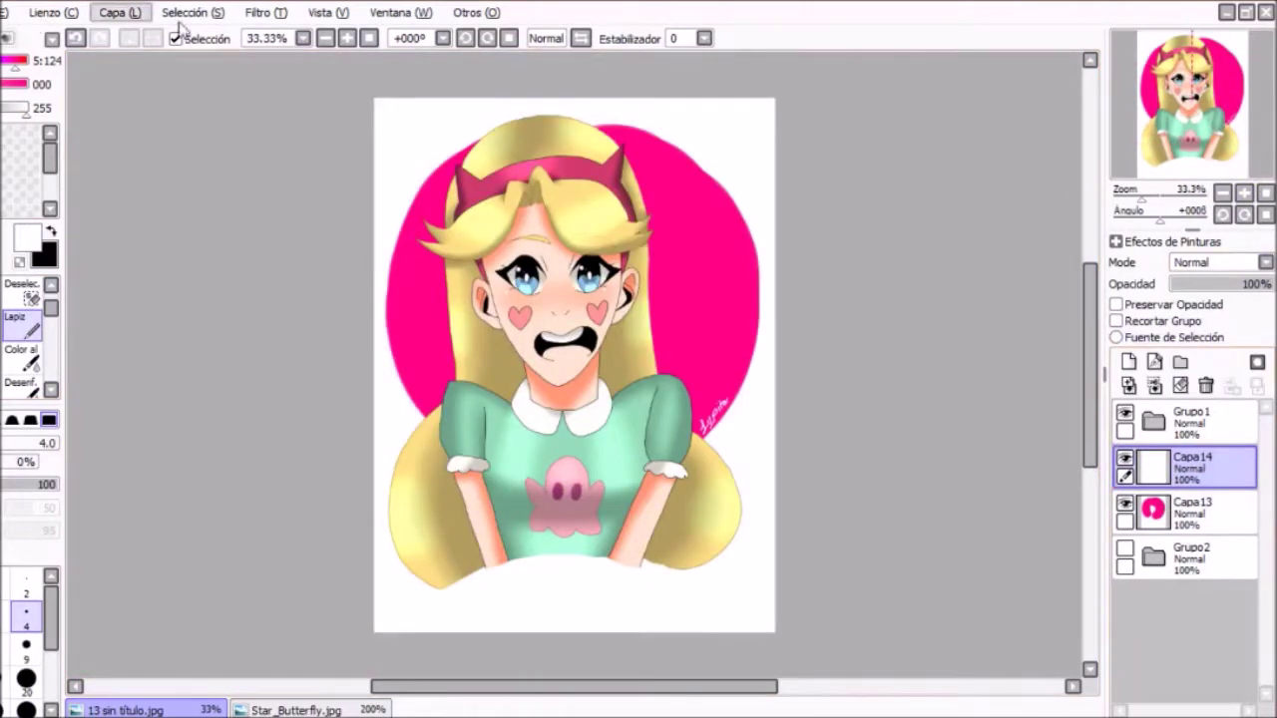
Shift the background circle on Capa13 to a redder pink with a colour adjustment filter.
left_click(1185, 511)
left_click(265, 12)
left_click(308, 54)
left_click(918, 185)
Start saving the finished drawing as a JPEG file.
left_click(4, 12)
left_click(60, 186)
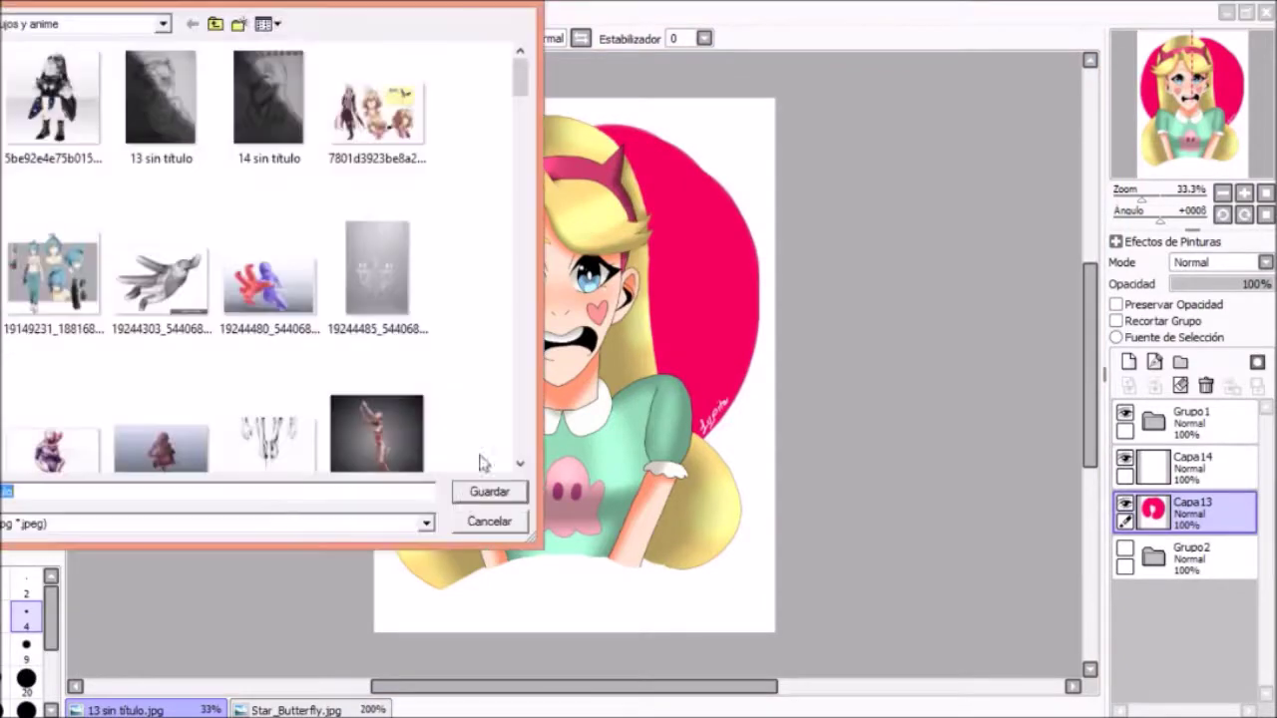